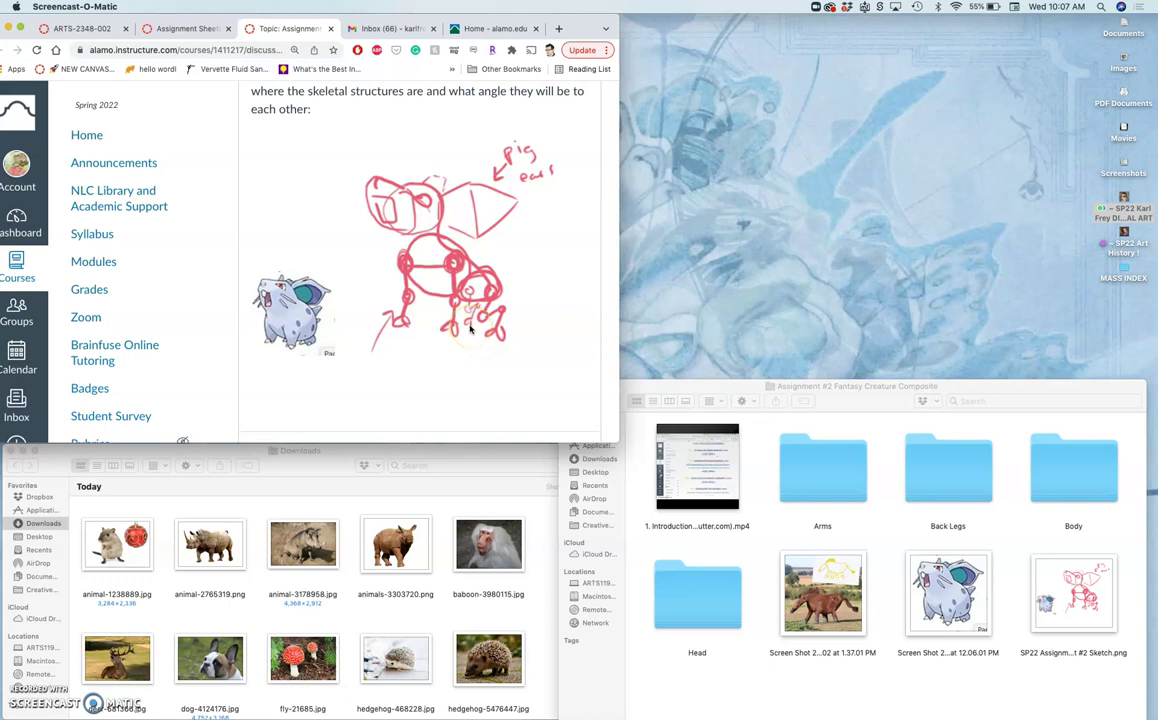
Open SP22 Assignment #2 Sketch.png from the Assignment #2 Fantasy Creature Composite folder in Adobe Photoshop 2021
right_click(1073, 595)
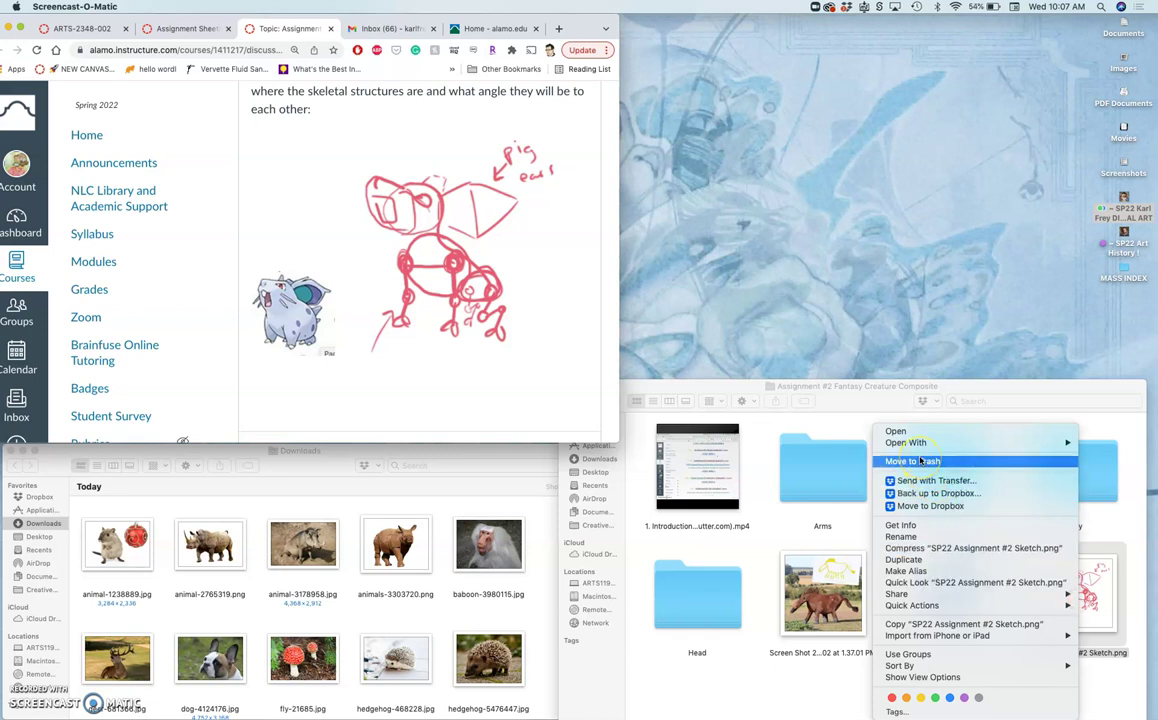
mouse_move(960, 442)
click(843, 488)
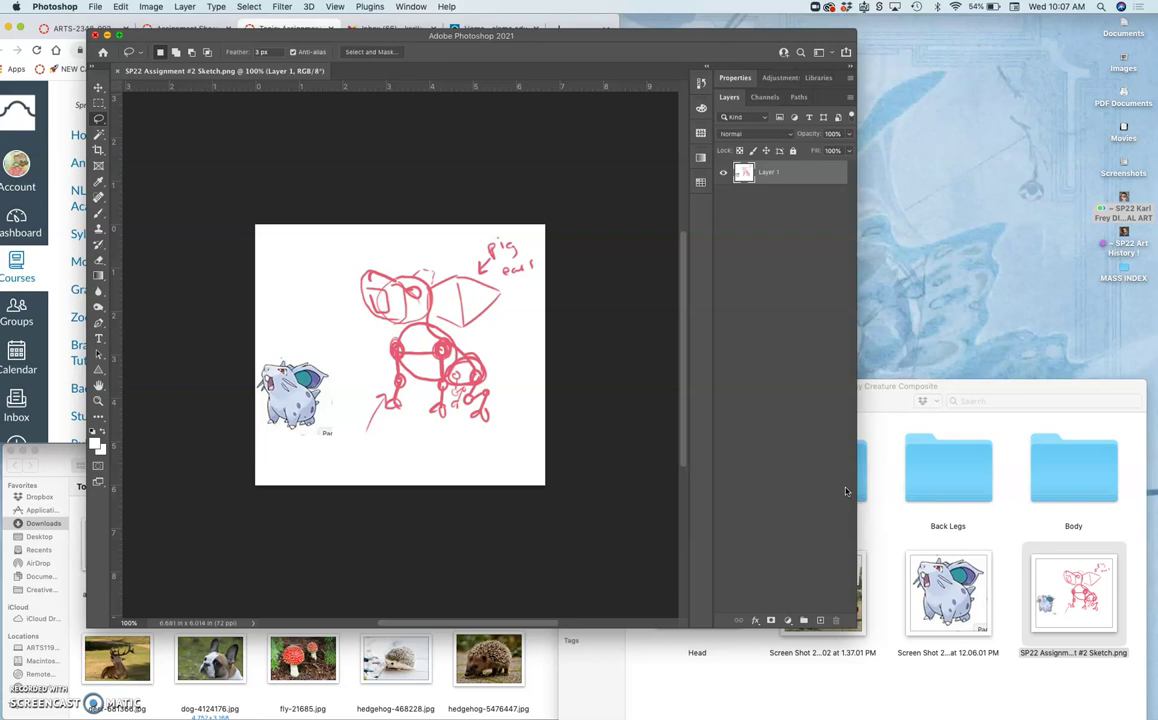
View the horse composite screenshot from the assignment folder in an enlarged Preview window, then close it
click(892, 458)
double_click(822, 592)
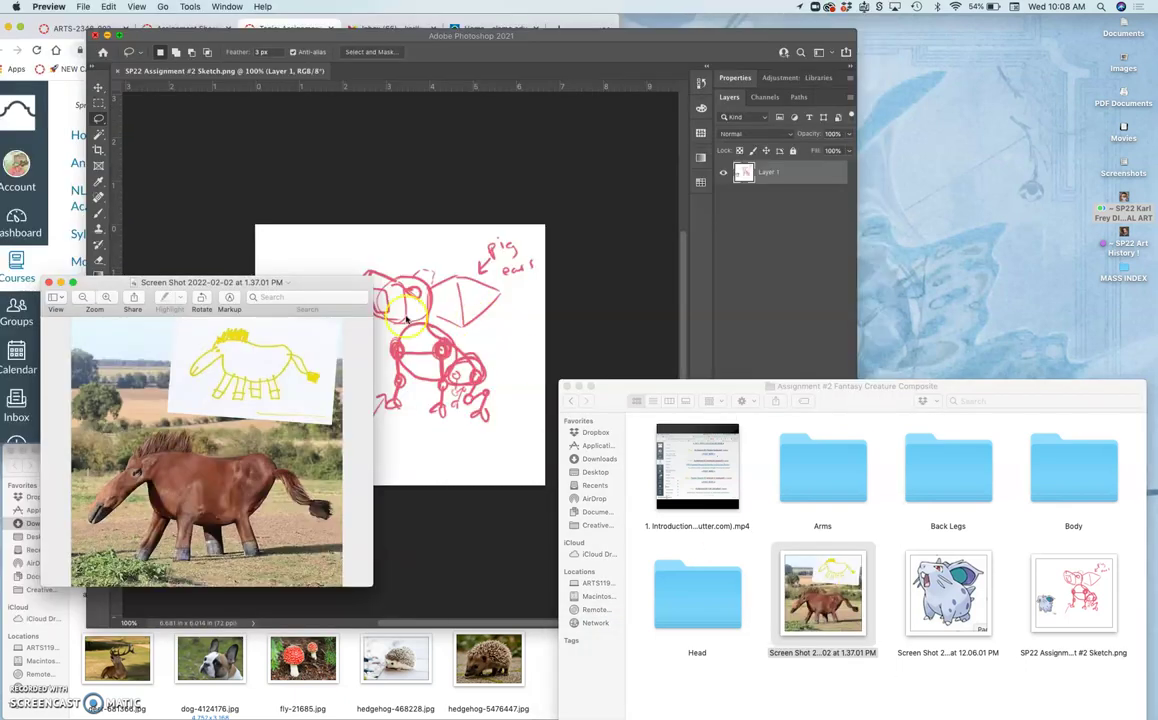
click(372, 282)
drag(372, 282, 952, 14)
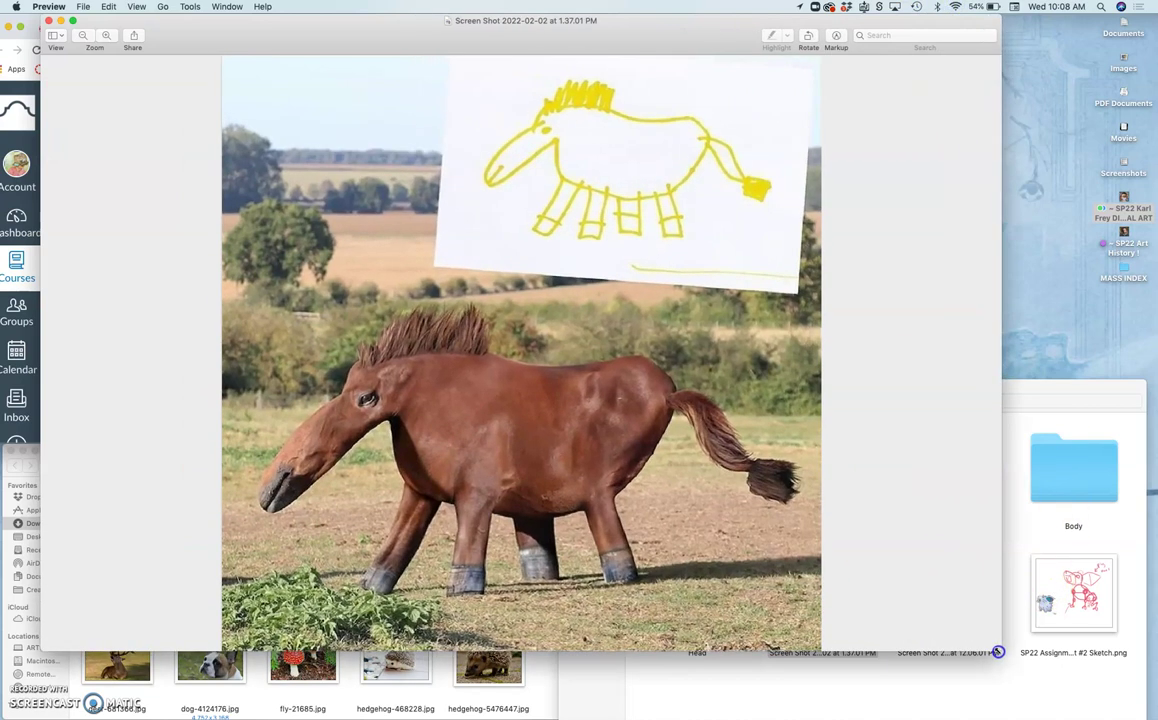
drag(952, 586, 998, 650)
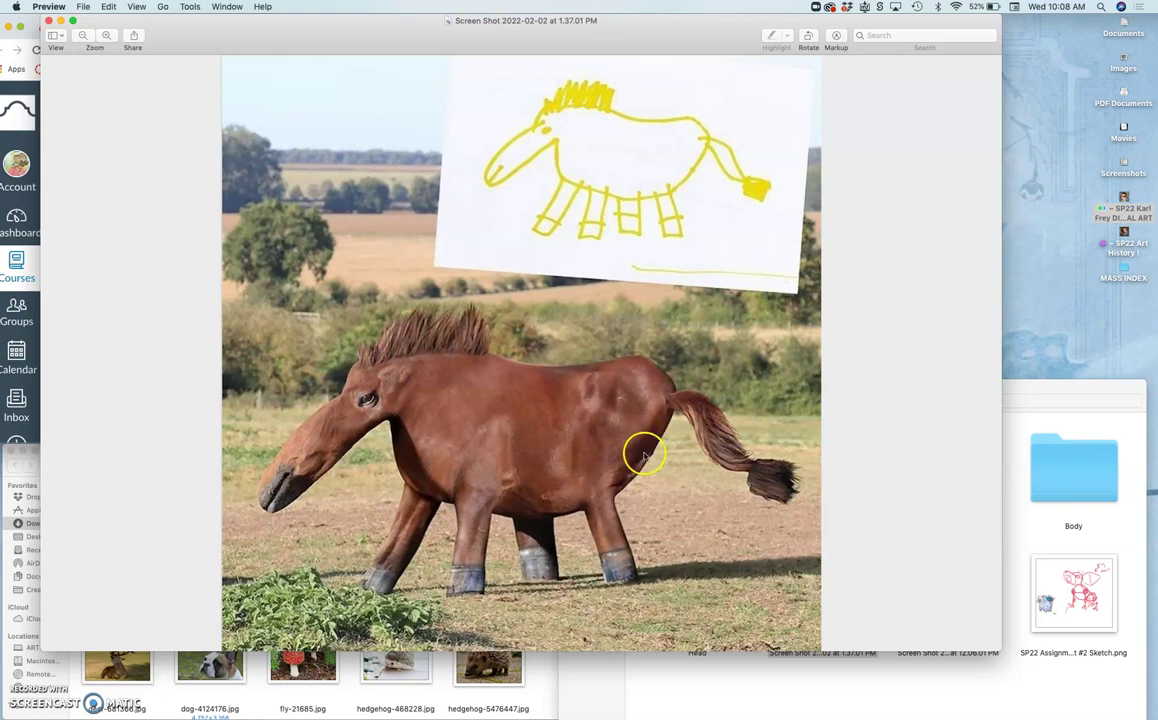
click(48, 20)
Return to the Photoshop sketch and examine the reference creature alongside its red skeletal drawing up close
click(341, 387)
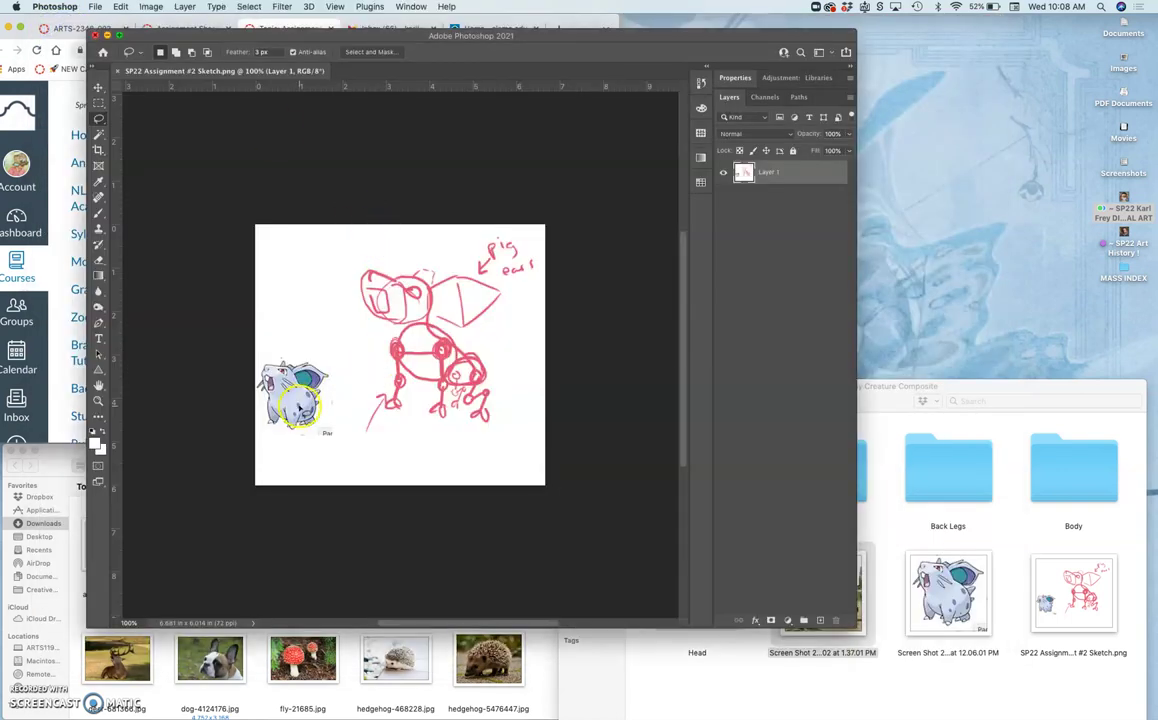
key(super+equal)
key(super+equal)
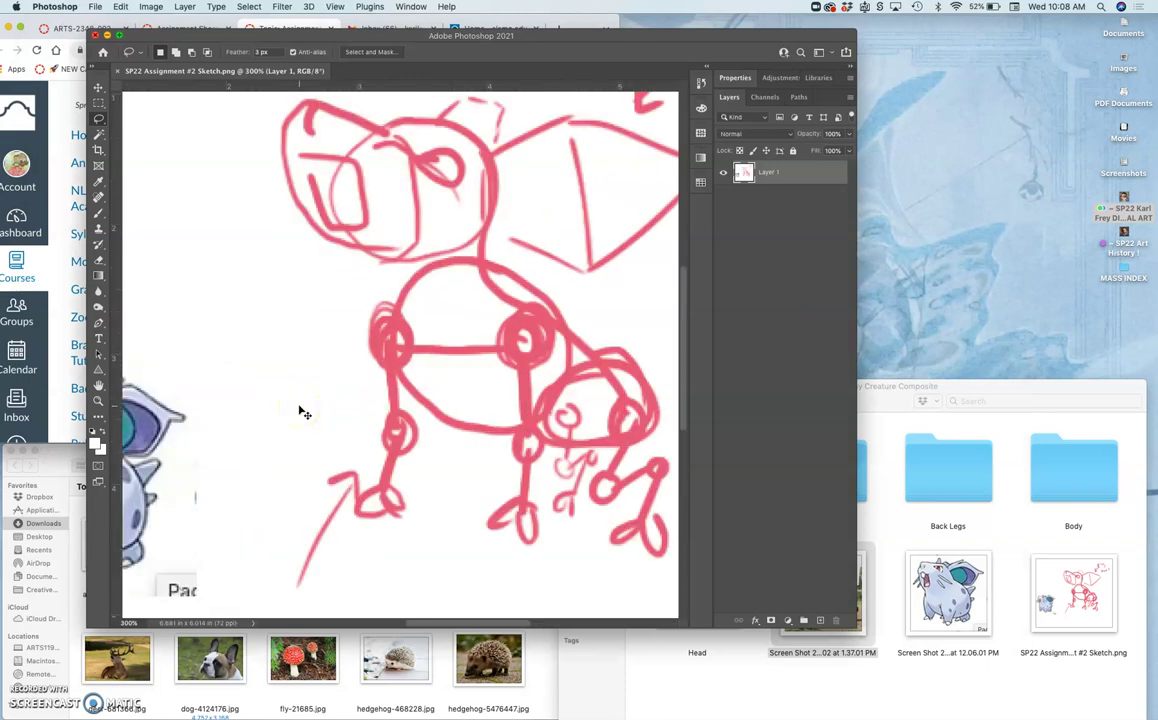
scroll(304, 412, left, 10)
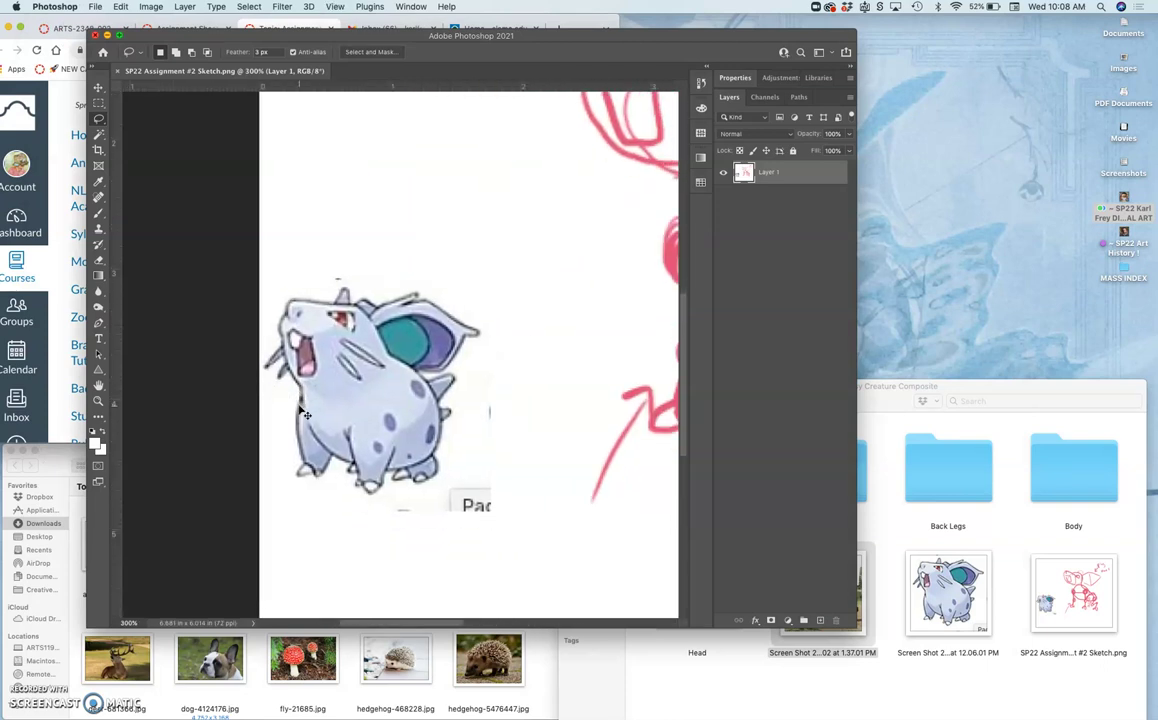
scroll(304, 412, right, 6)
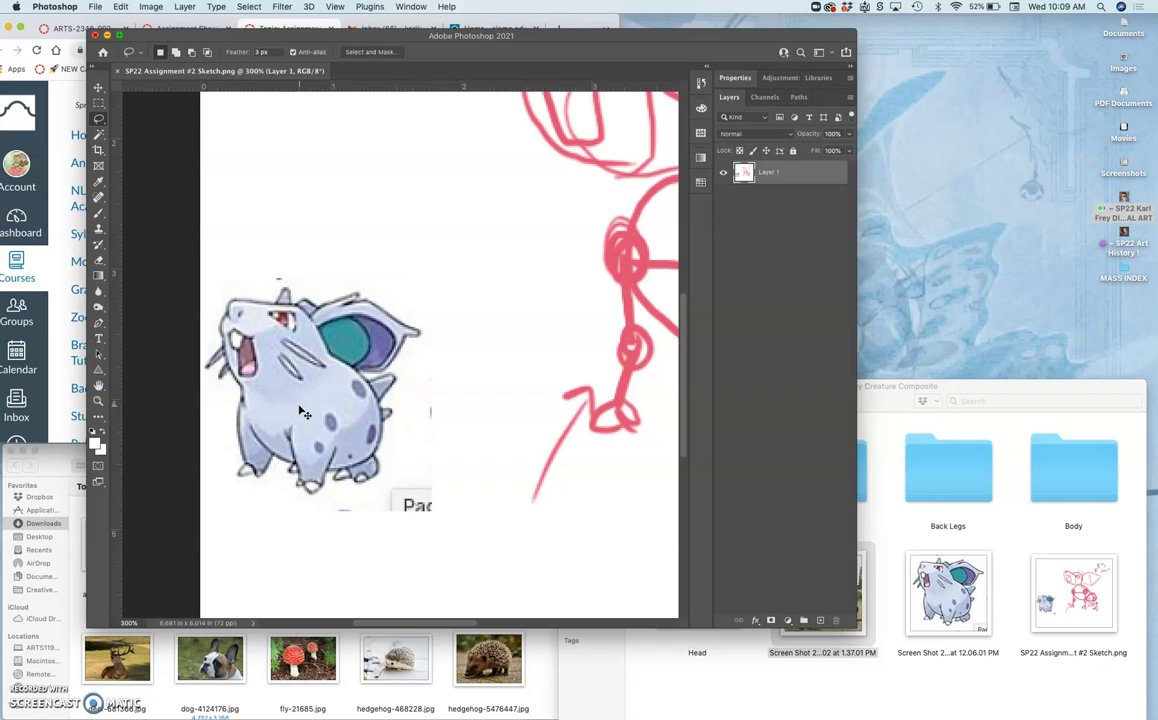
mouse_move(303, 412)
mouse_down()
mouse_move(292, 383)
mouse_move(356, 440)
mouse_up()
scroll(356, 440, right, 5)
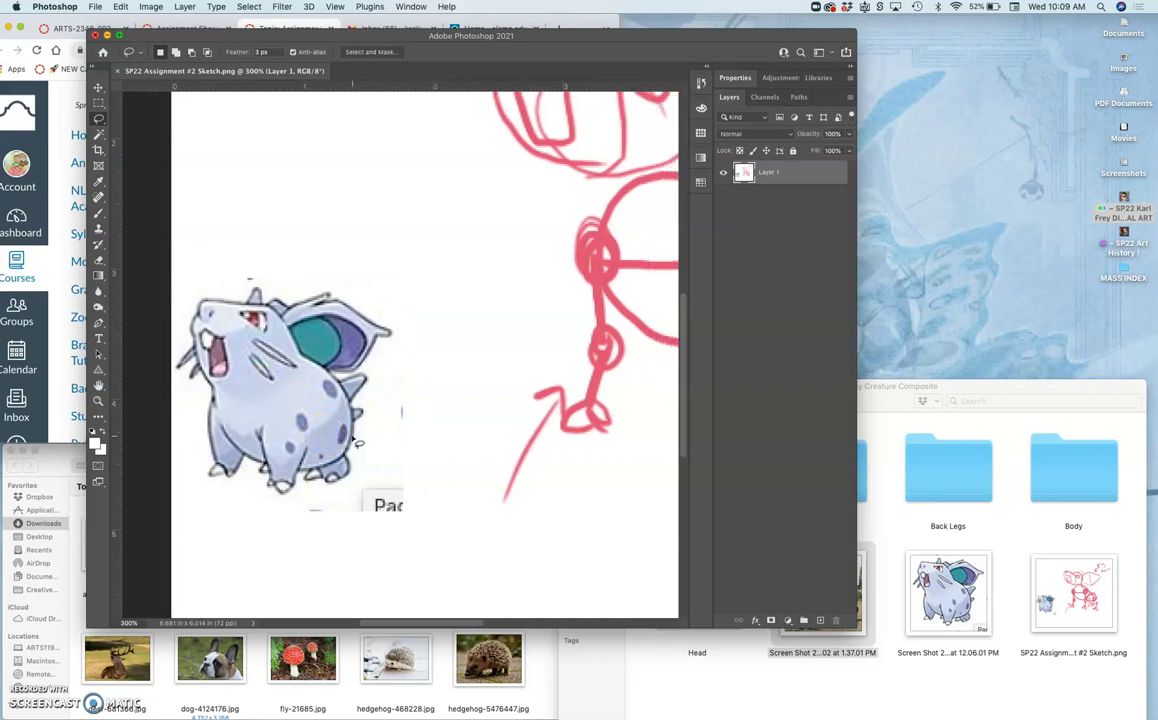
scroll(356, 440, right, 1)
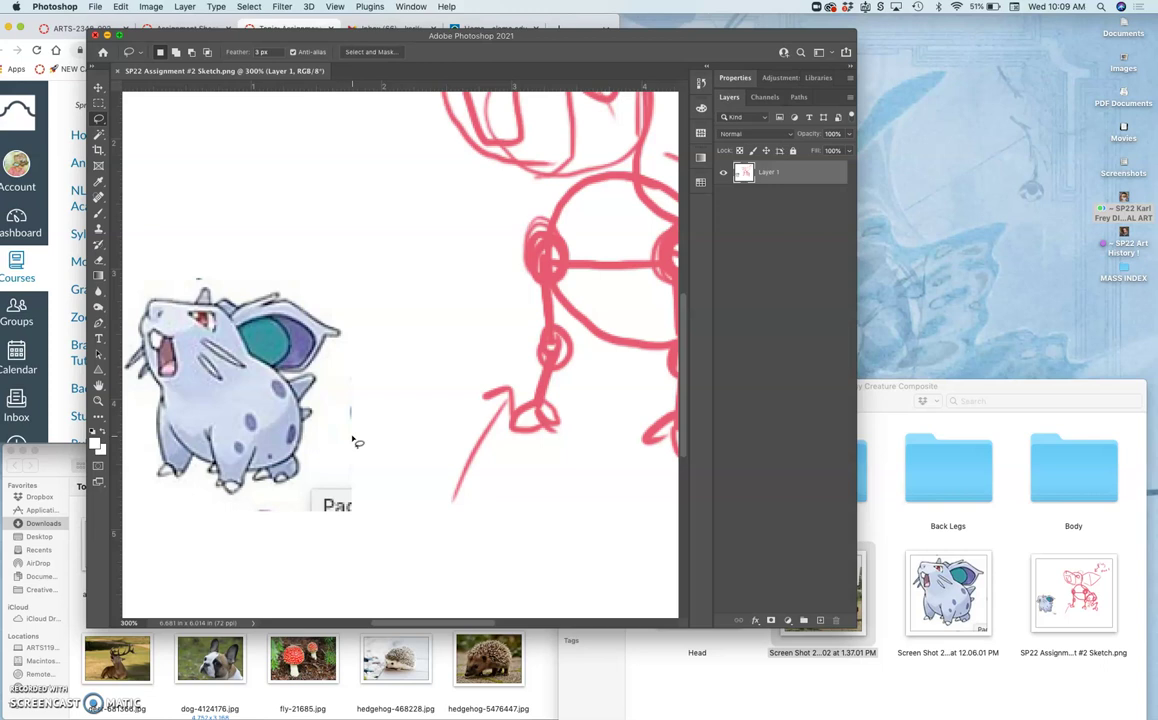
key(super+minus)
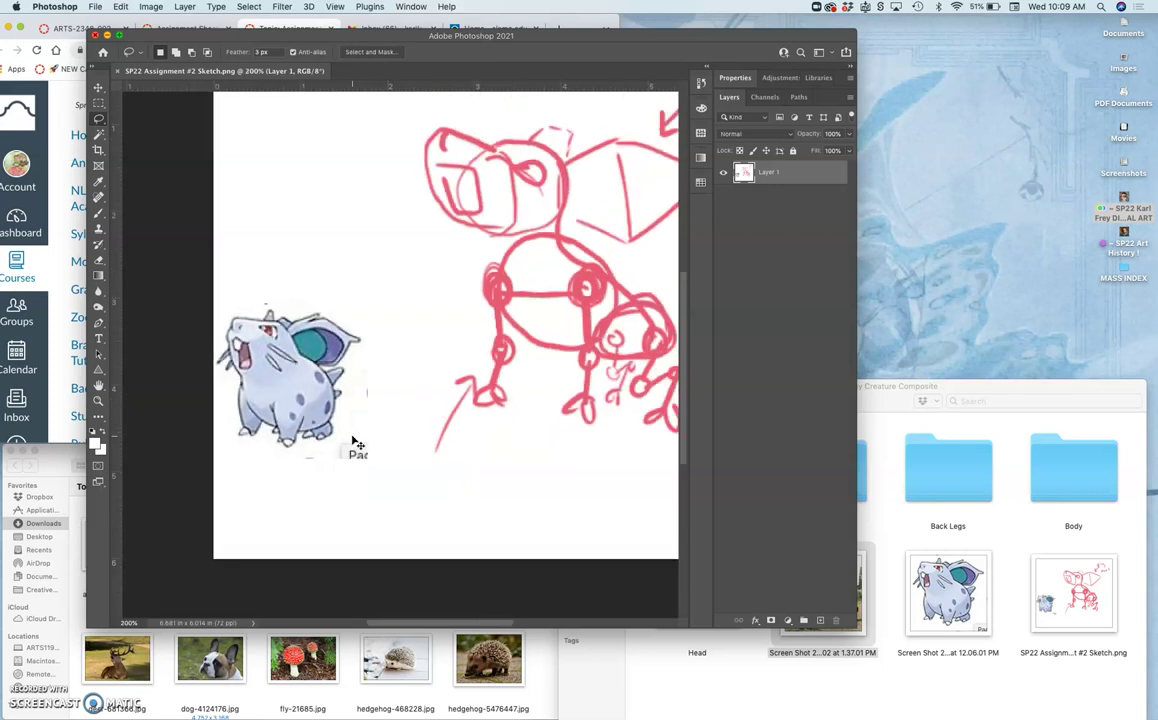
scroll(355, 443, up, 5)
scroll(355, 443, right, 5)
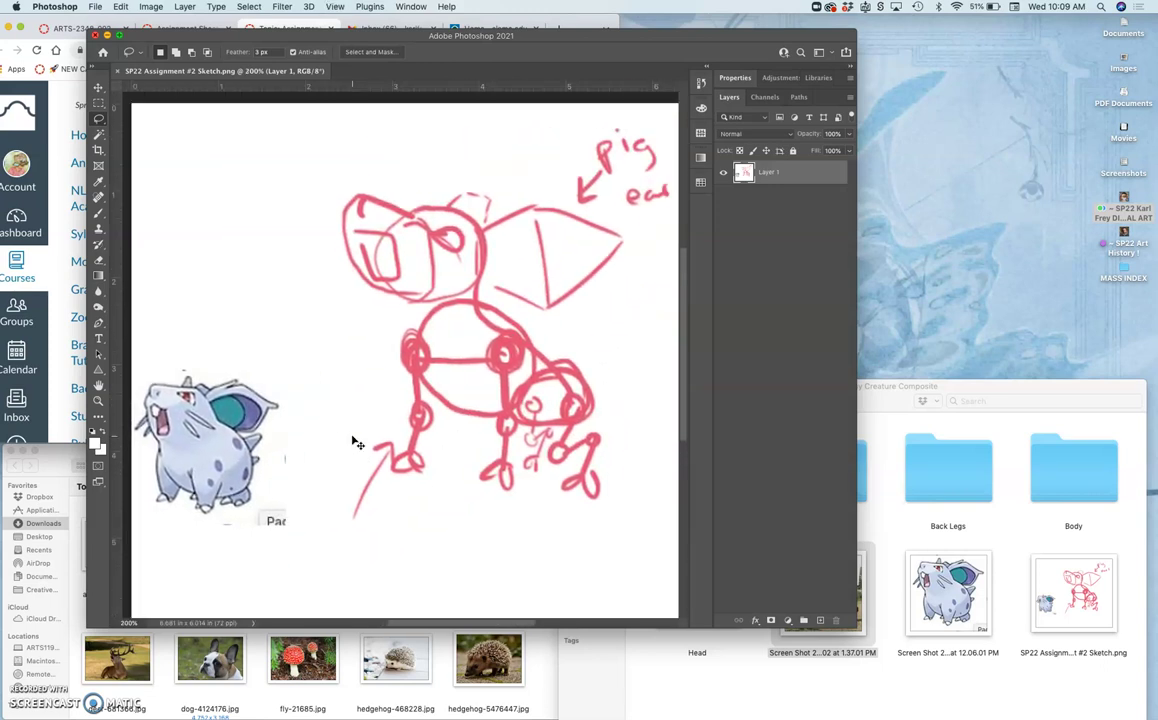
scroll(355, 443, right, 2)
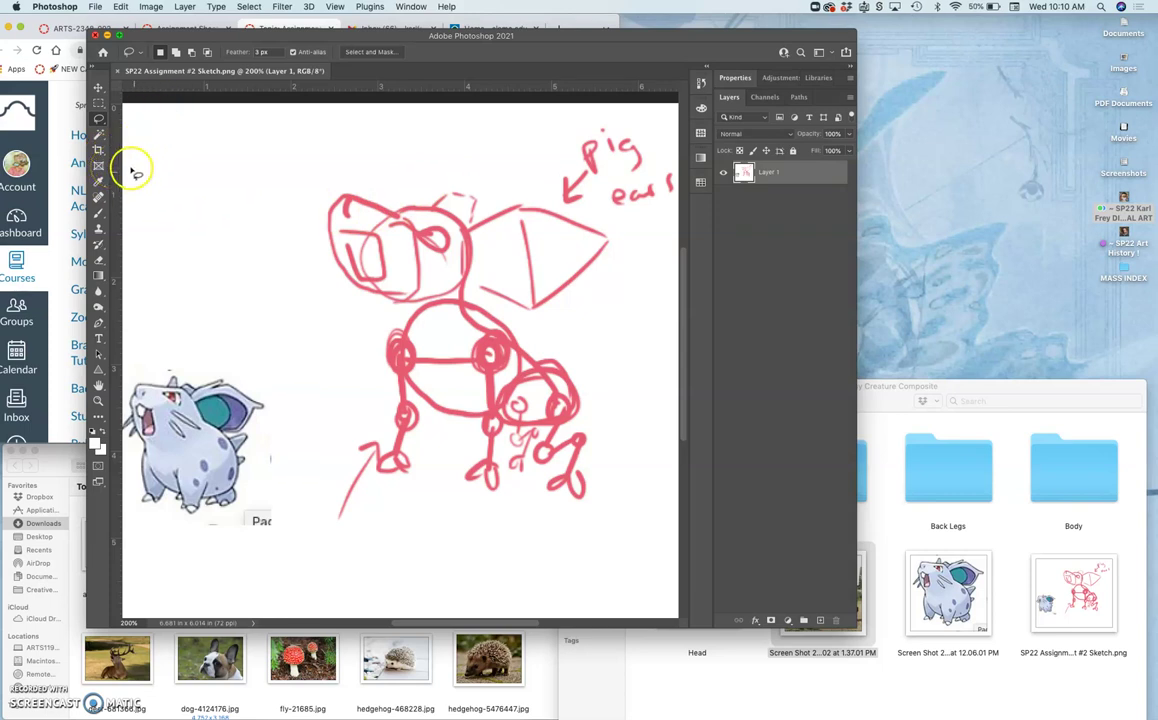
Choose the Brush tool and set the brush size to 12 px
click(99, 213)
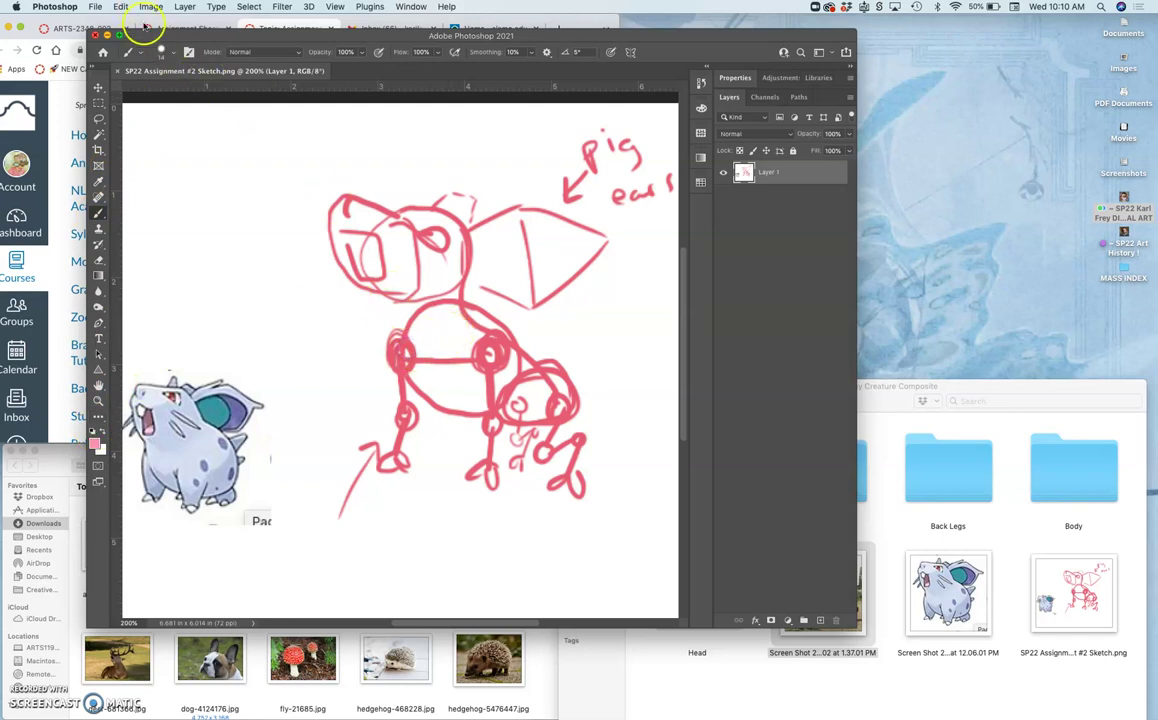
click(174, 57)
click(164, 97)
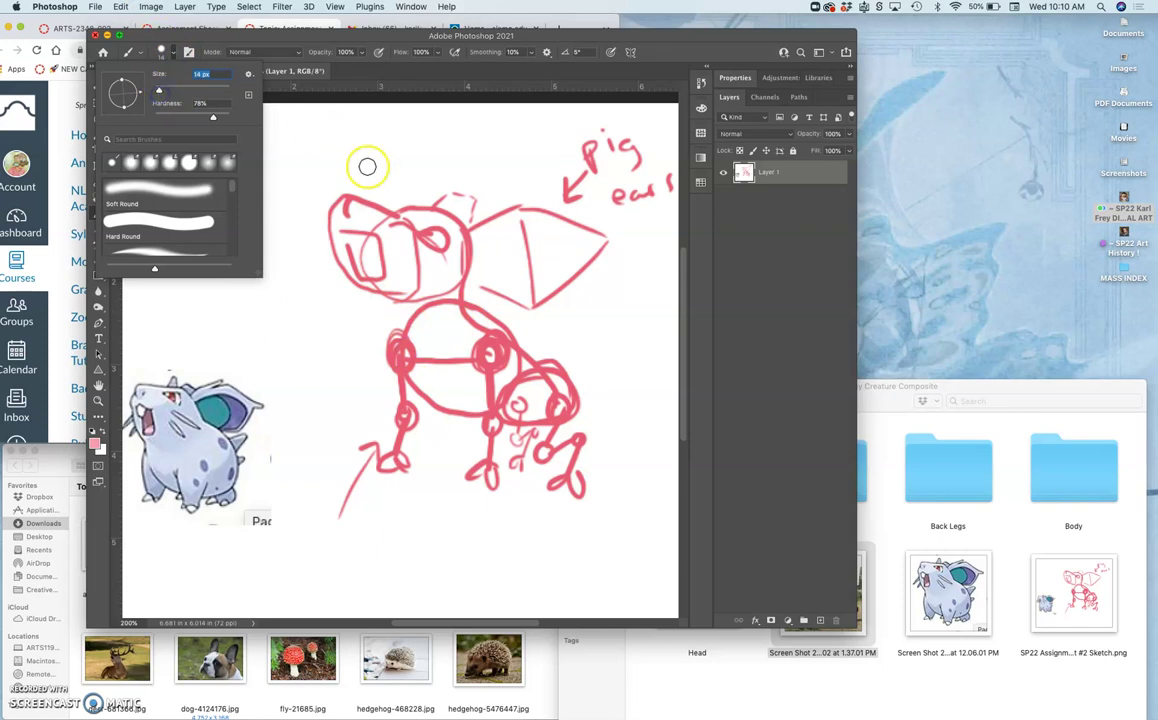
drag(195, 106, 160, 95)
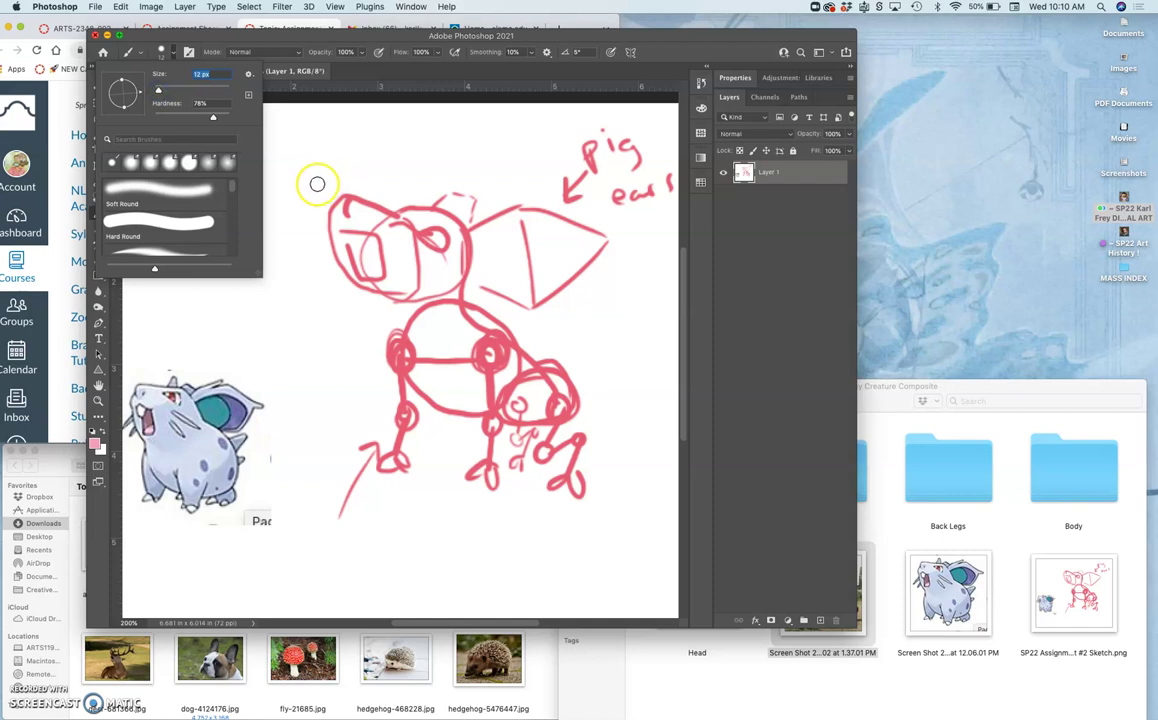
Handwrite the labels "cow?" and "lion" with arrows to the snout, and "Rhino" below the front leg's arrow
drag(307, 167, 312, 193)
click(372, 54)
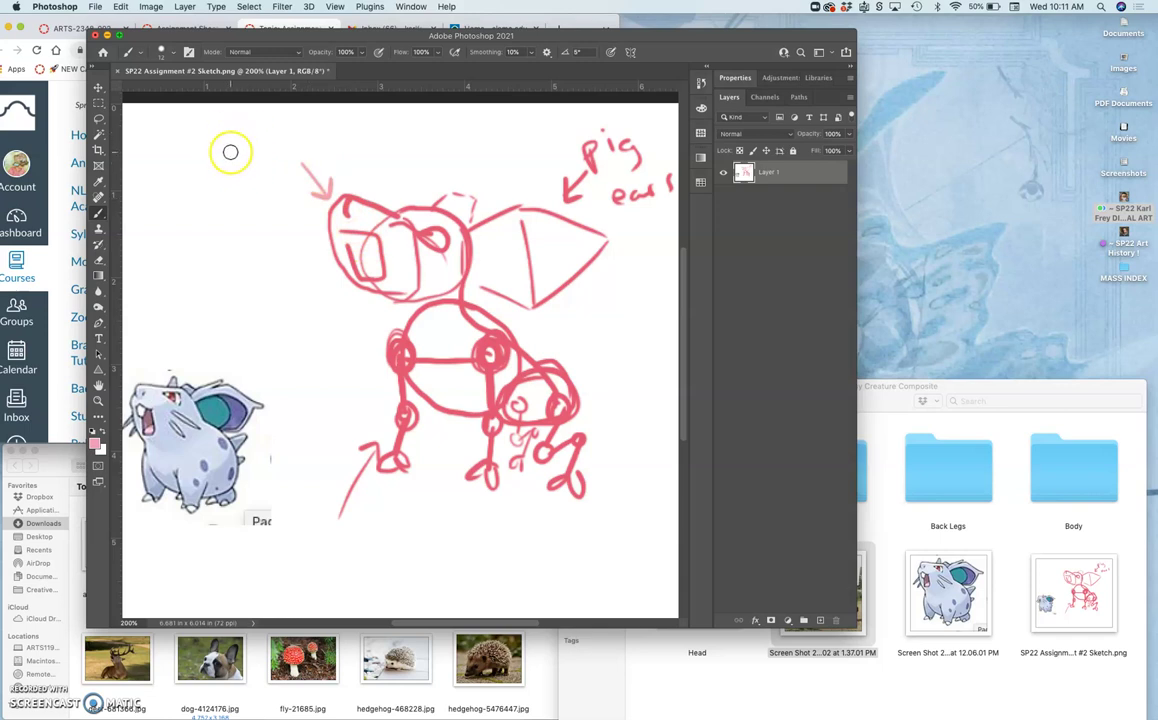
mouse_move(232, 147)
mouse_down()
mouse_move(234, 164)
mouse_move(280, 136)
mouse_up()
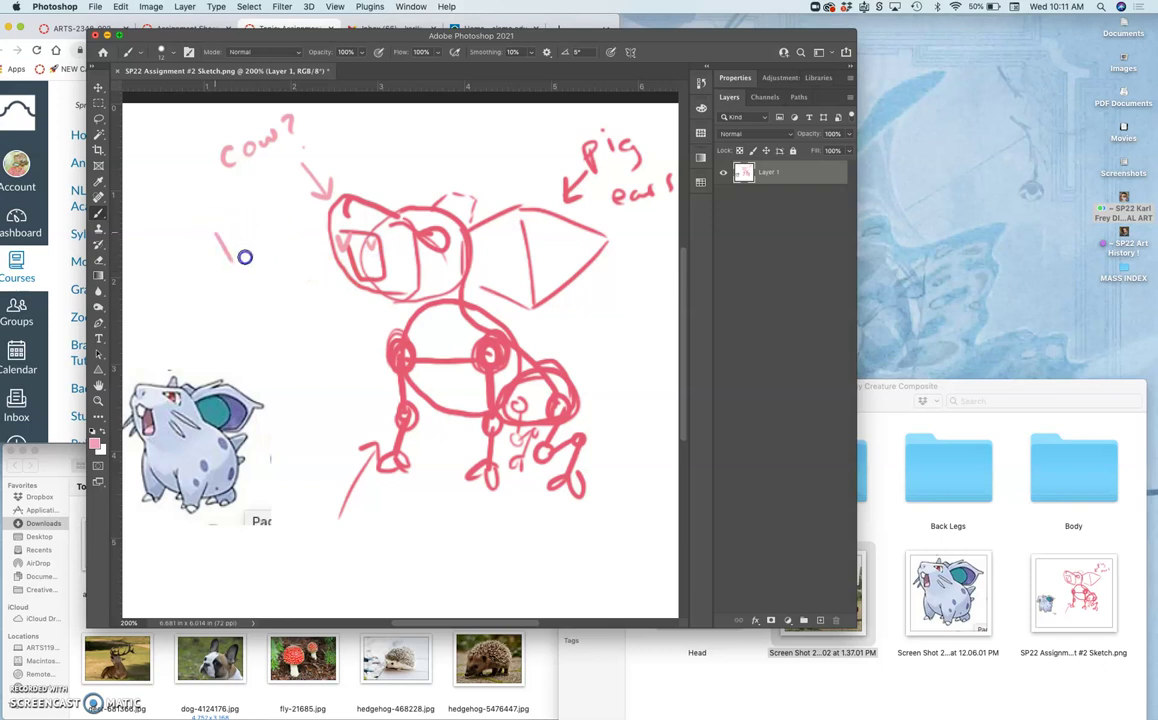
drag(284, 238, 306, 245)
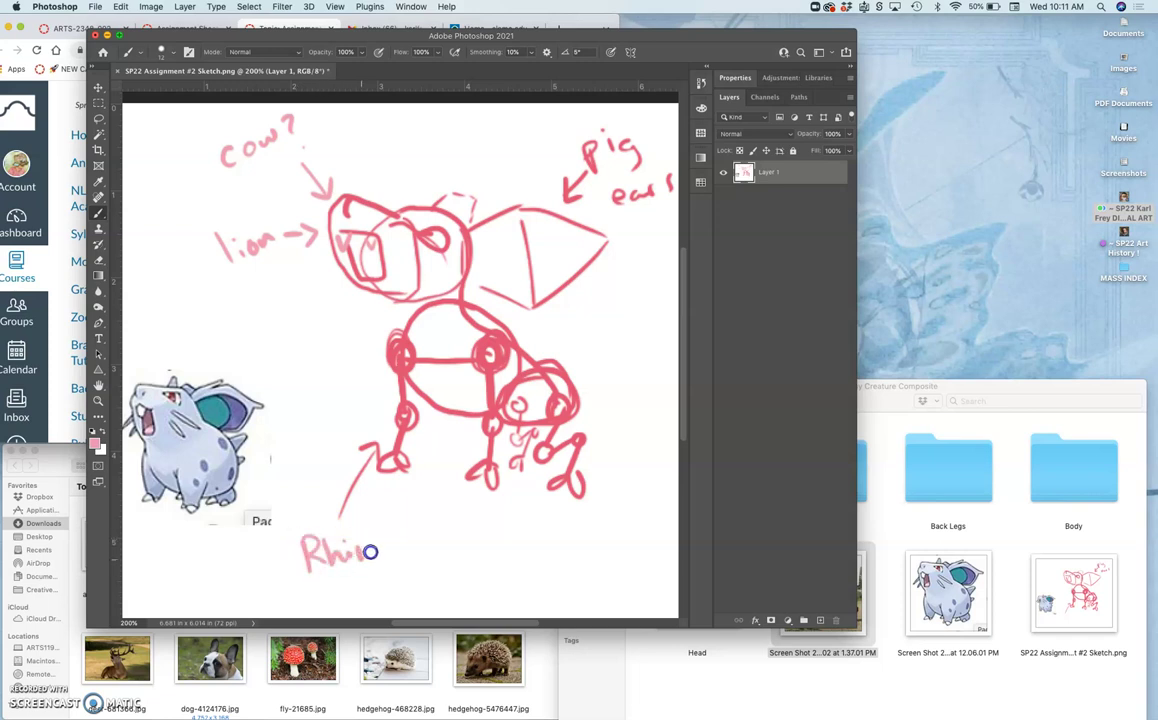
drag(378, 548, 396, 543)
Draw two pointed horns on the creature's rear back and label them "horns" with an arrow
drag(395, 470, 412, 474)
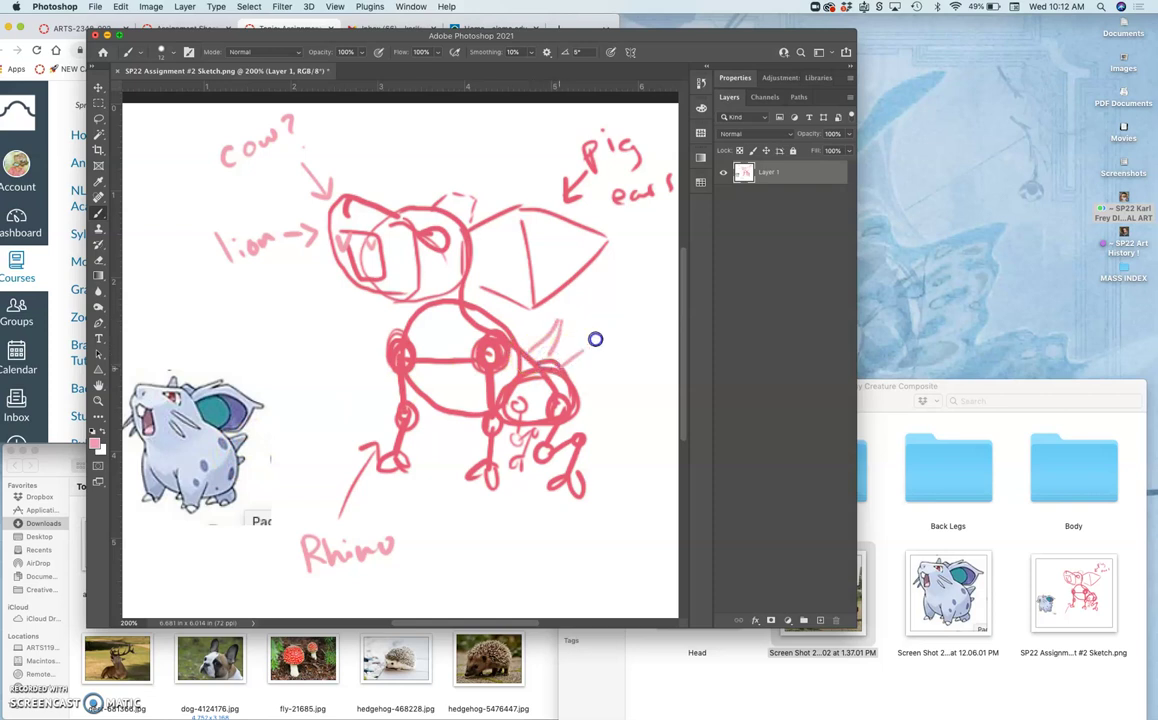
mouse_move(580, 326)
mouse_down()
mouse_move(607, 315)
mouse_move(595, 320)
mouse_move(603, 300)
mouse_up()
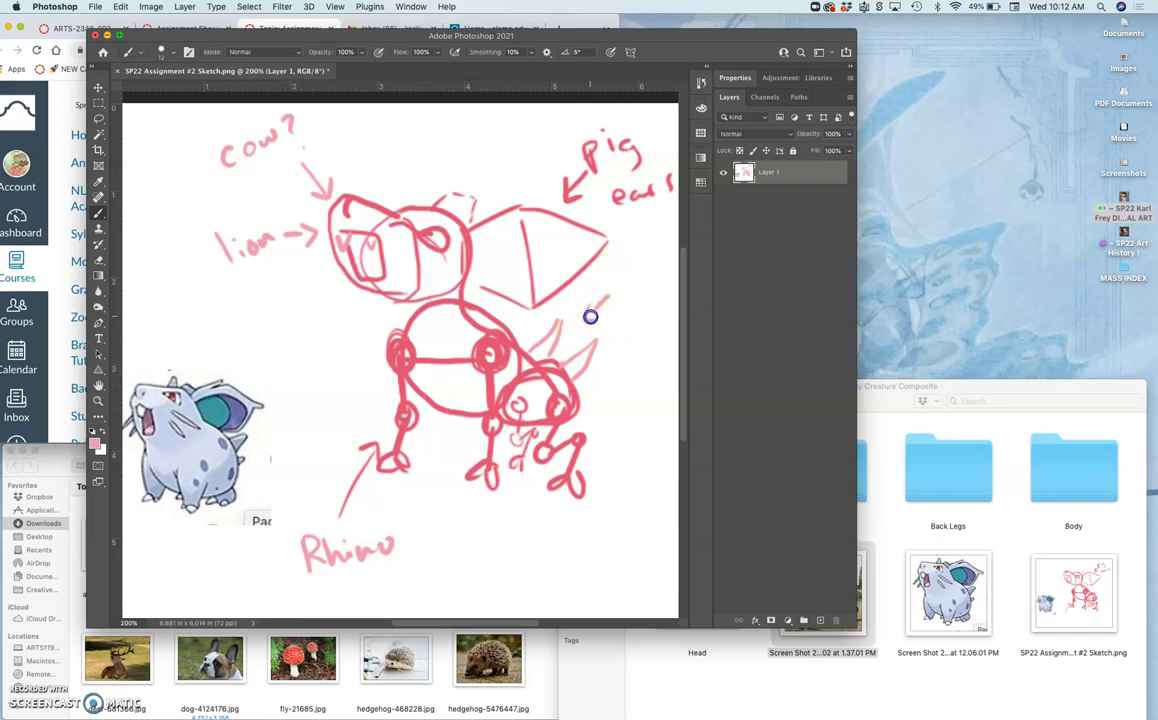
drag(600, 296, 588, 318)
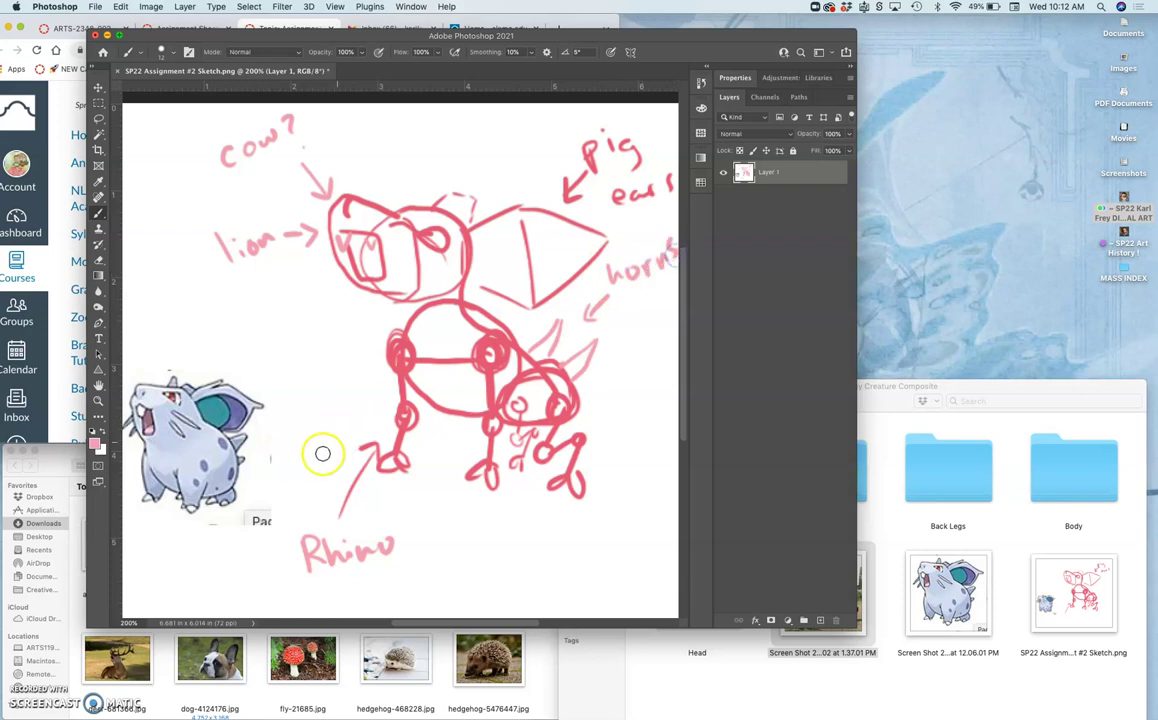
Draw a line down from the body just ahead of the hindquarters and handwrite "Mushroom" at its lower end
mouse_move(515, 380)
mouse_down()
mouse_move(528, 395)
mouse_move(492, 358)
mouse_move(500, 383)
mouse_up()
drag(537, 513, 536, 516)
click(525, 548)
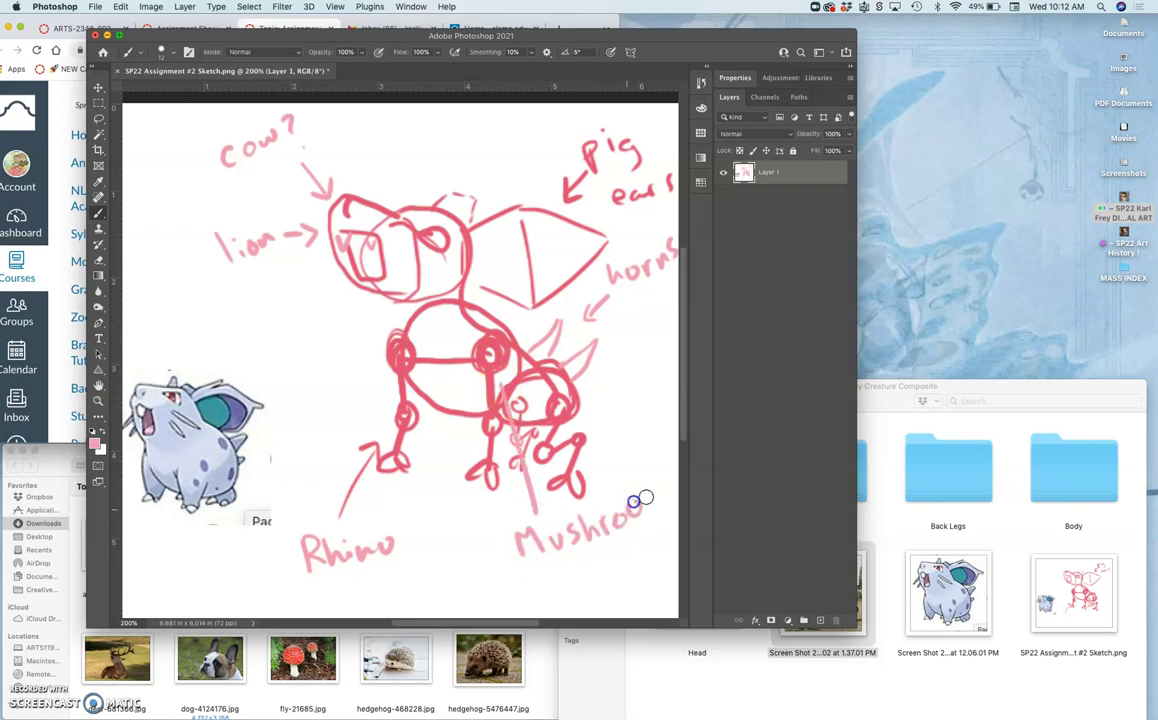
click(611, 516)
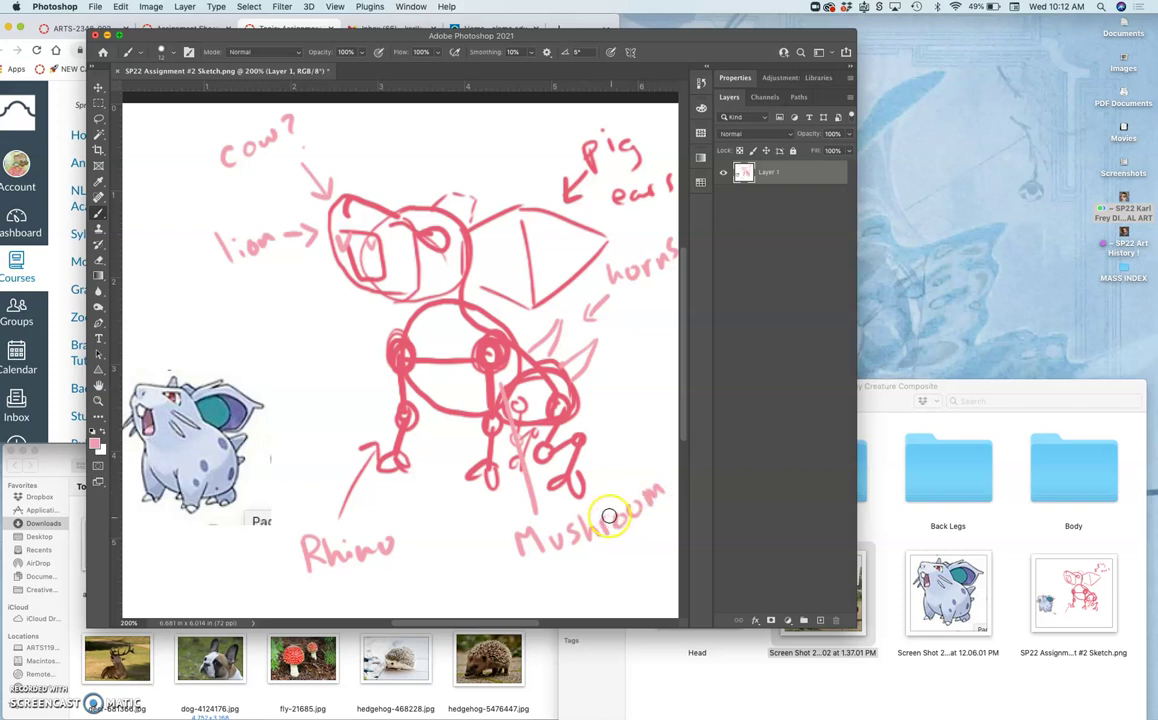
click(597, 542)
Sketch fur strokes along the creature's chest and belly, and label them "puppy" with a pointer line
mouse_move(402, 146)
mouse_down()
mouse_move(512, 258)
mouse_move(509, 279)
mouse_move(441, 316)
mouse_move(389, 320)
mouse_up()
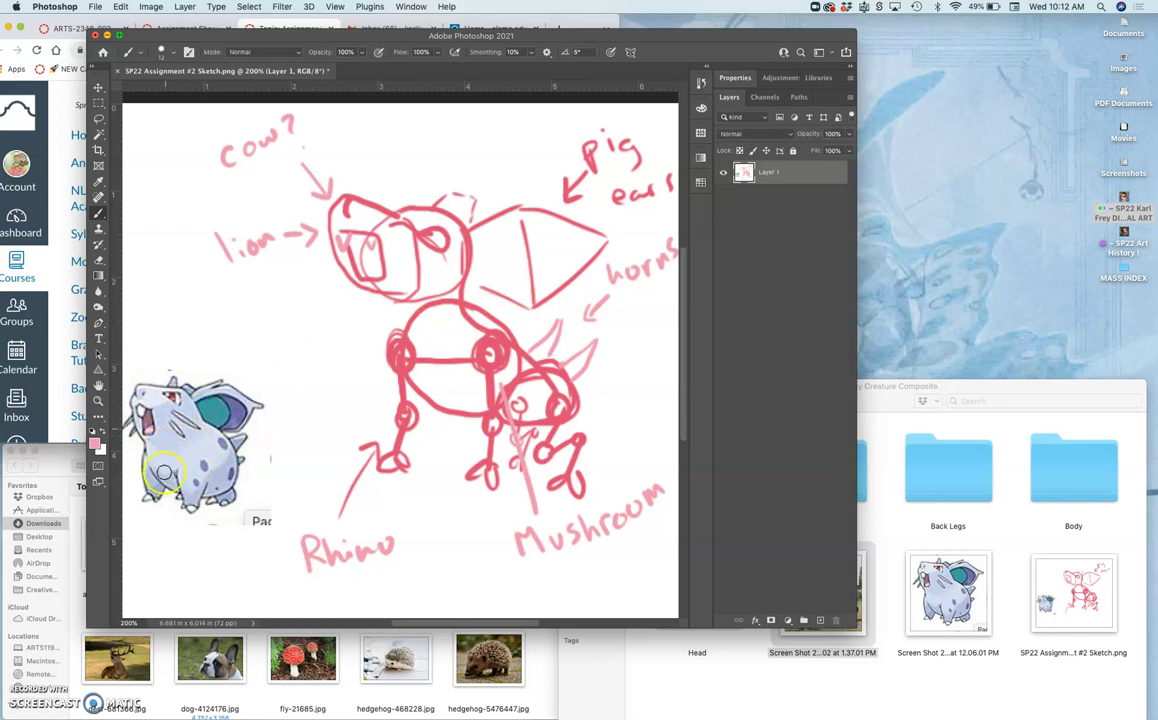
mouse_move(340, 276)
mouse_down()
mouse_move(362, 314)
mouse_move(368, 297)
mouse_up()
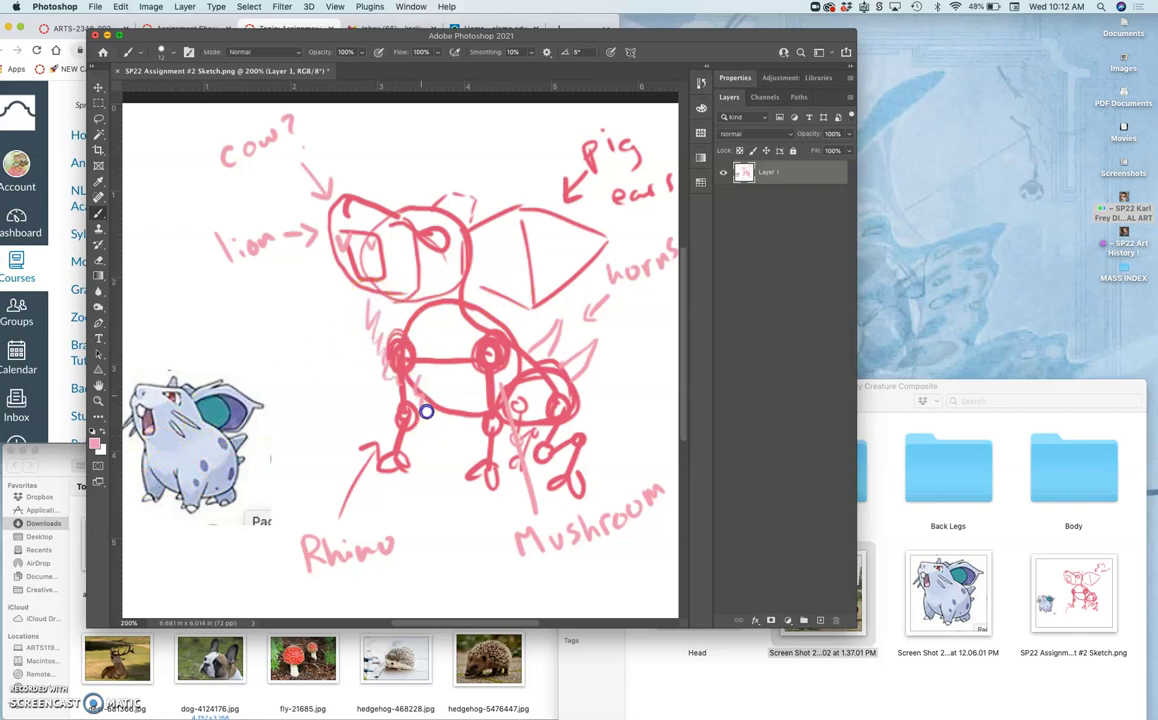
mouse_move(476, 418)
mouse_down()
mouse_move(473, 286)
mouse_move(383, 354)
mouse_move(404, 396)
mouse_move(495, 435)
mouse_move(480, 390)
mouse_move(362, 354)
mouse_move(371, 349)
mouse_up()
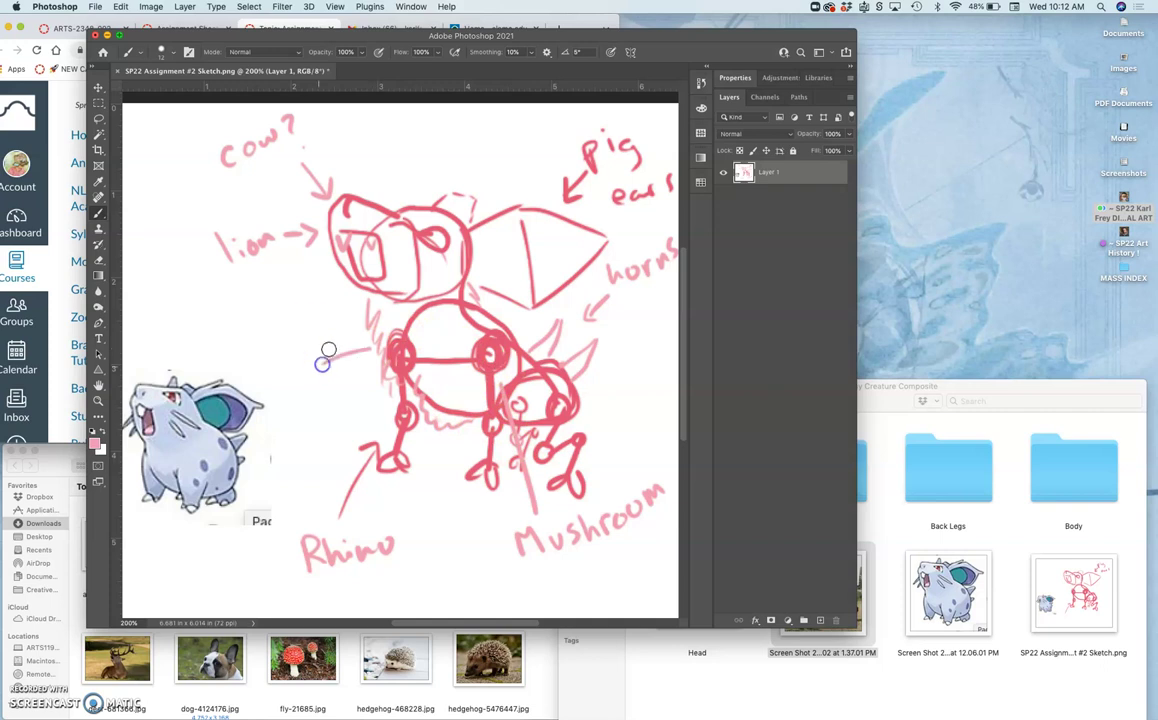
drag(284, 349, 263, 347)
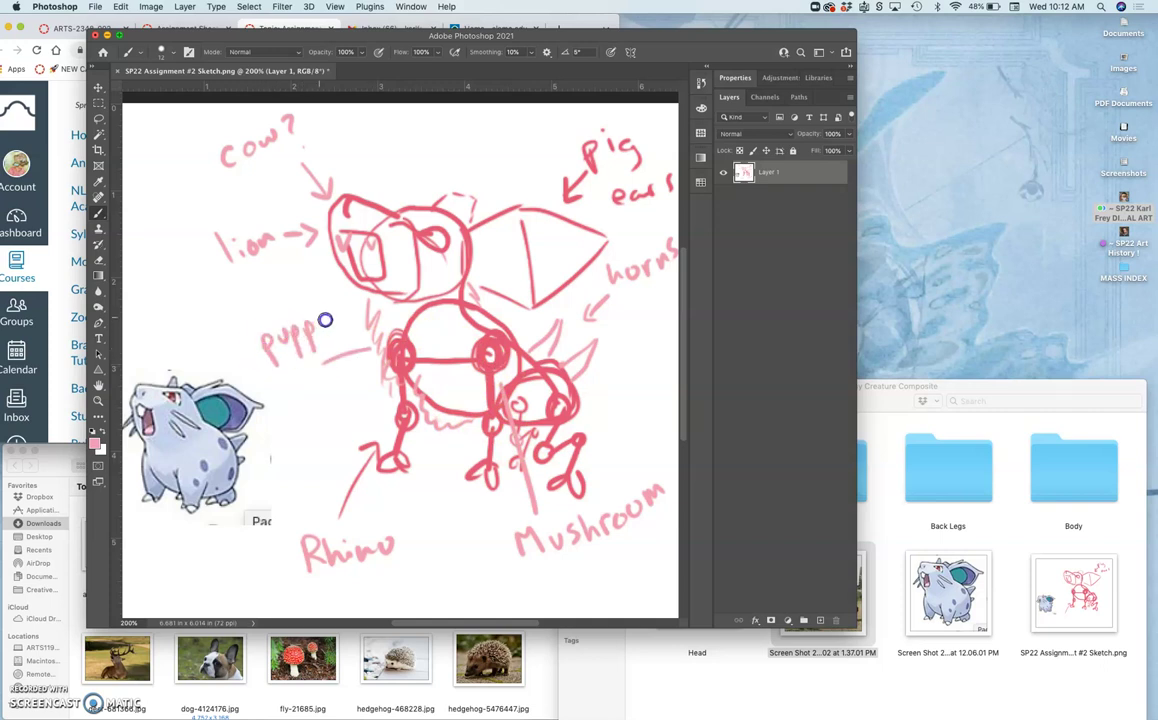
drag(327, 318, 326, 350)
drag(335, 312, 333, 340)
mouse_move(323, 408)
mouse_down()
mouse_move(320, 452)
mouse_move(305, 432)
mouse_move(473, 349)
mouse_move(455, 392)
mouse_move(430, 410)
mouse_move(452, 432)
mouse_move(423, 416)
mouse_up()
mouse_move(507, 440)
mouse_down()
mouse_move(574, 395)
mouse_move(582, 359)
mouse_move(551, 336)
mouse_move(509, 265)
mouse_move(565, 238)
mouse_move(557, 267)
mouse_move(365, 338)
mouse_move(403, 352)
mouse_move(462, 339)
mouse_move(470, 272)
mouse_move(478, 325)
mouse_move(454, 408)
mouse_move(592, 381)
mouse_move(552, 357)
mouse_move(551, 338)
mouse_move(607, 271)
mouse_move(597, 276)
mouse_up()
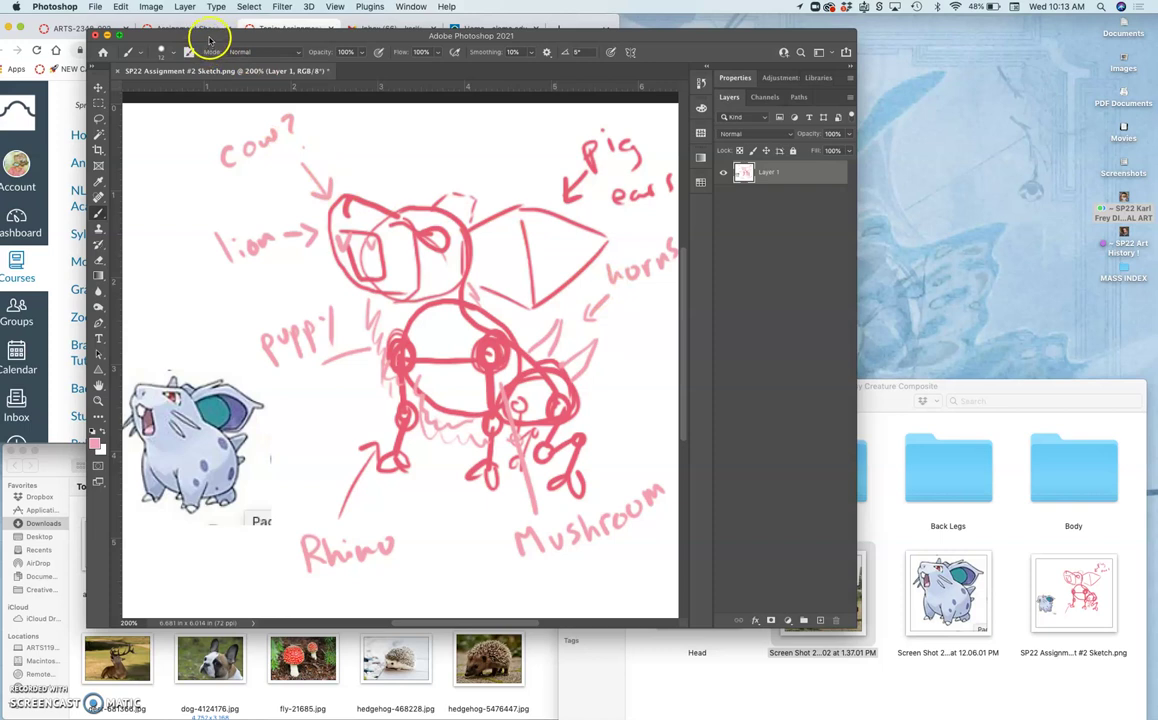
Save the annotated sketch under its existing file name
click(96, 7)
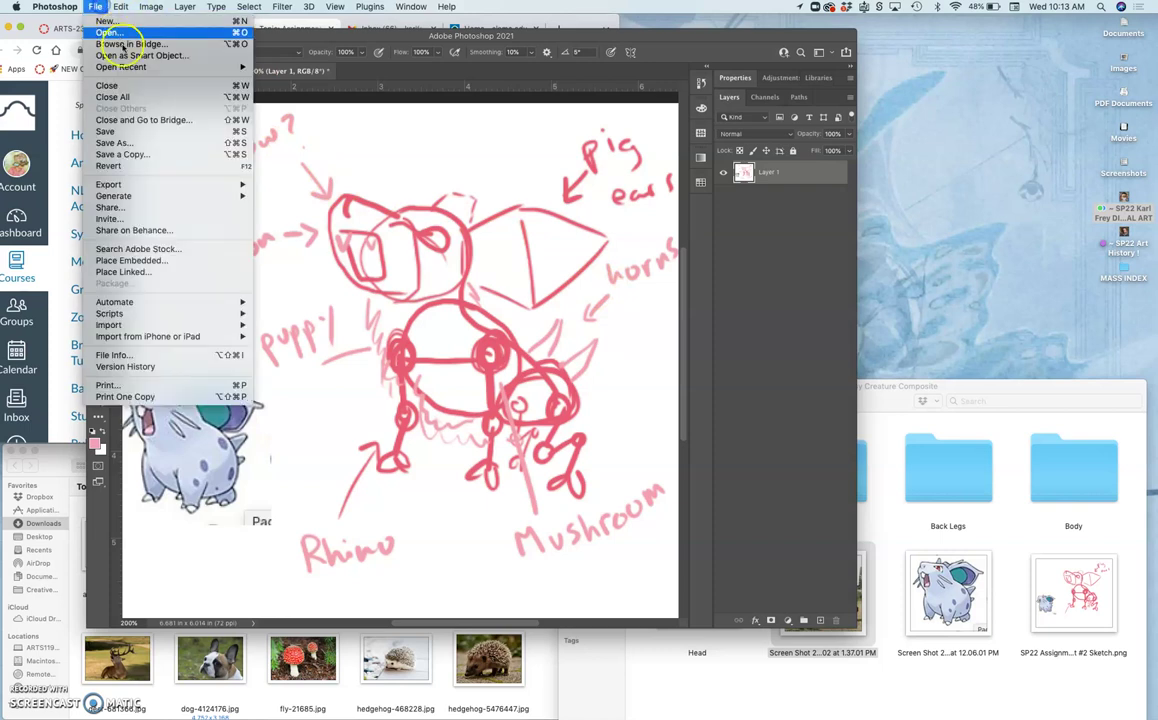
click(123, 121)
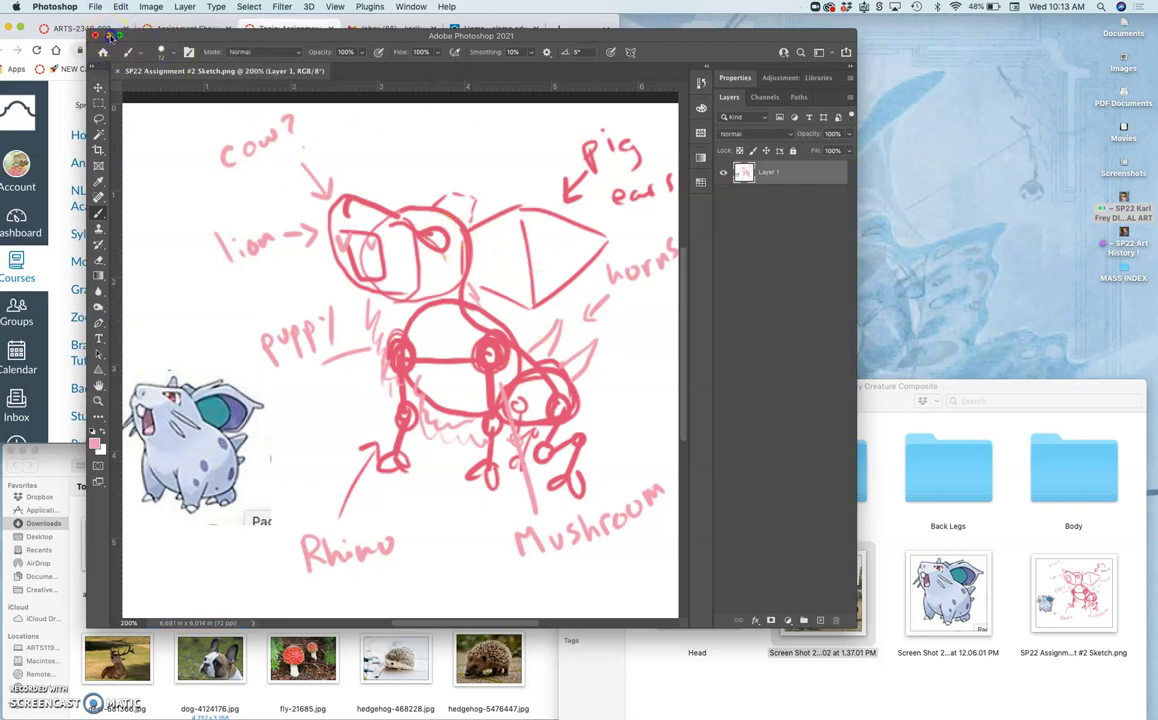
Minimize the sketch window and bring up the Chrome window with the Pixabay image search for mouse
click(109, 36)
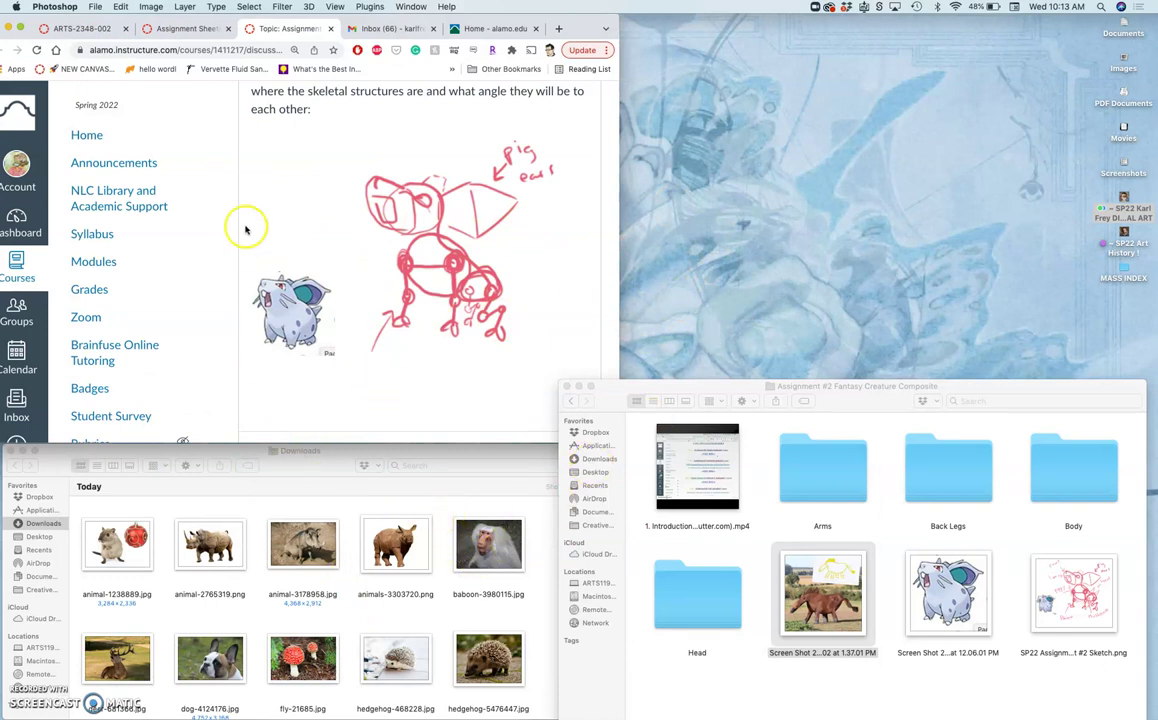
mouse_move(10, 655)
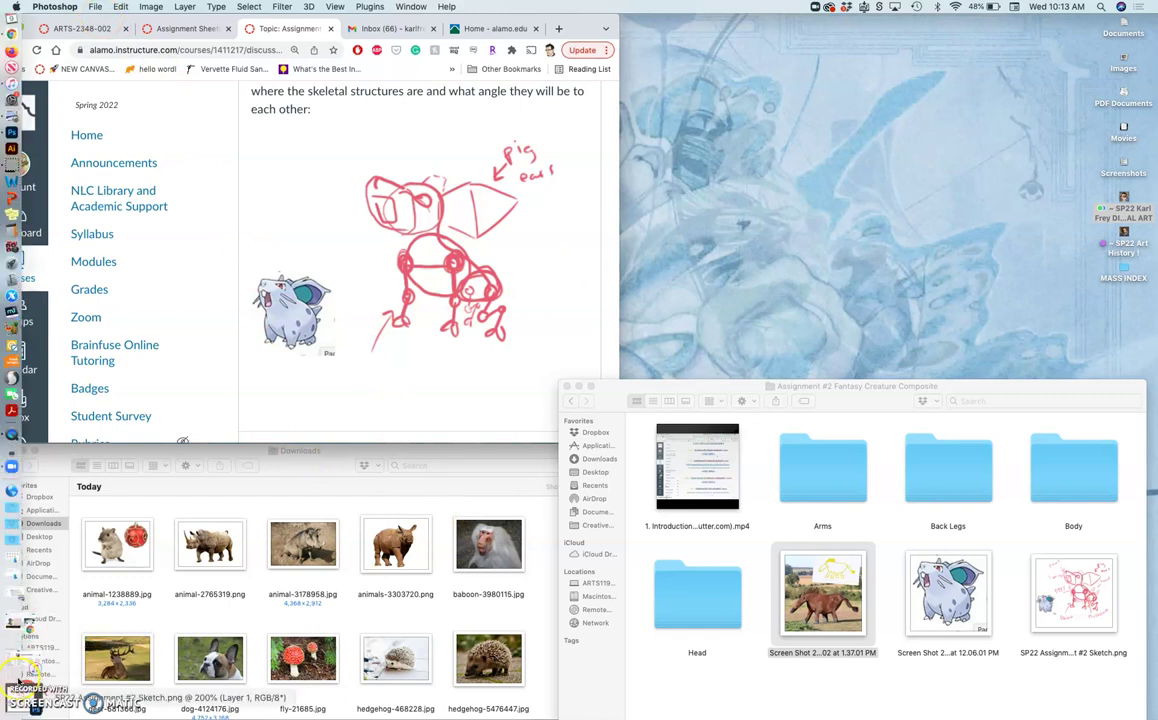
click(22, 590)
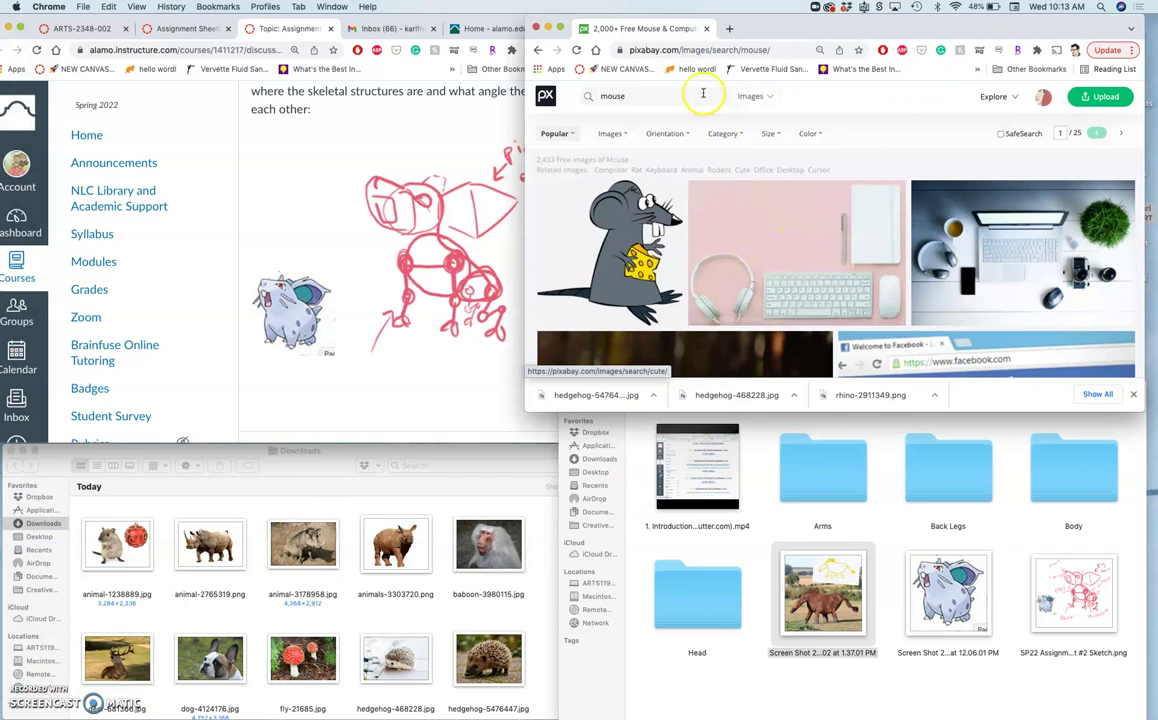
Look through the mouse image results and open the photo of the standing brown rodent with the dark tail in a new tab
click(712, 94)
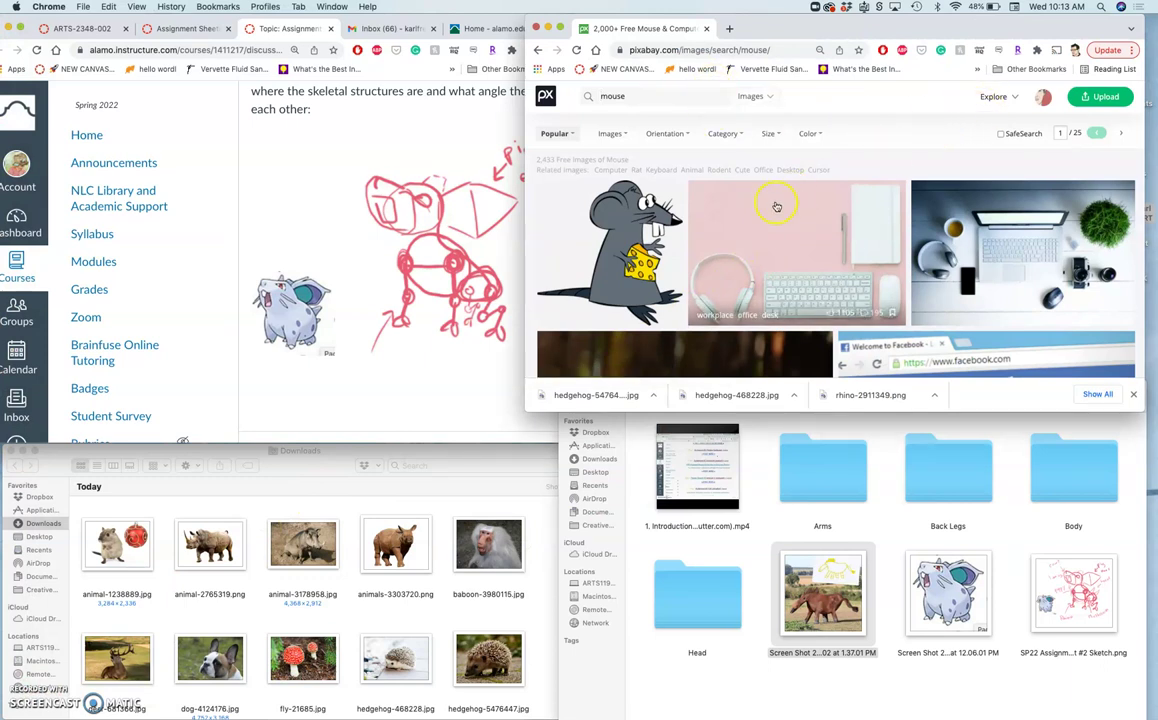
scroll(738, 283, down, 5)
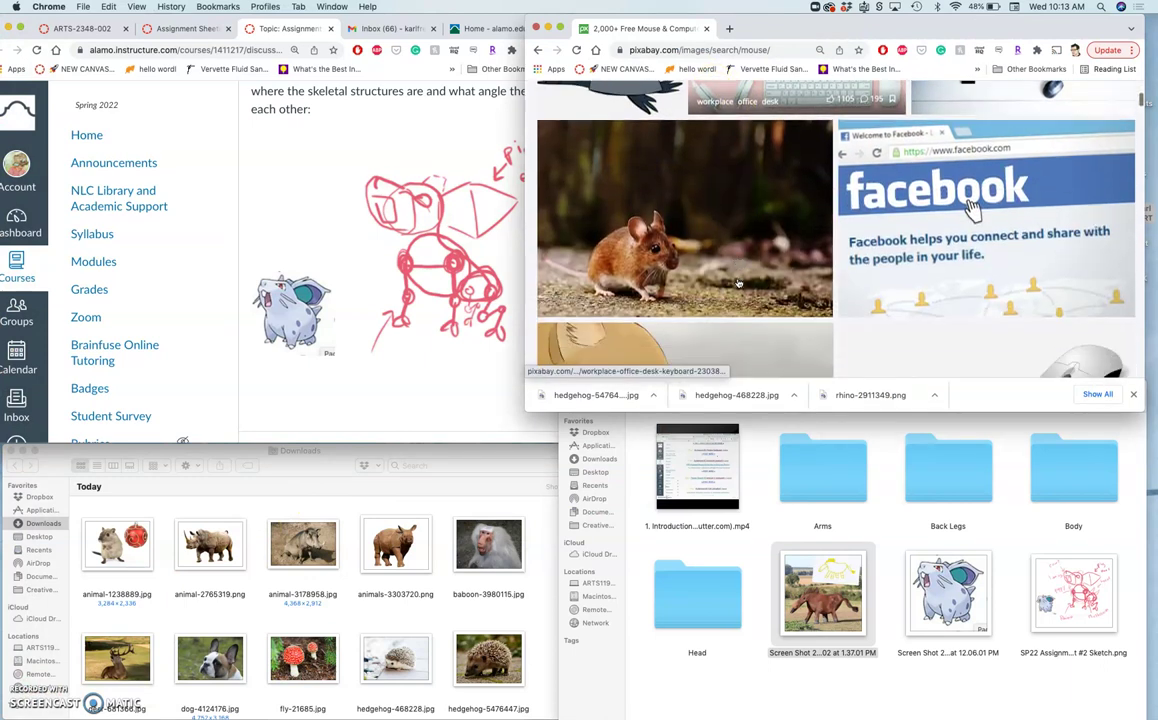
scroll(738, 283, up, 6)
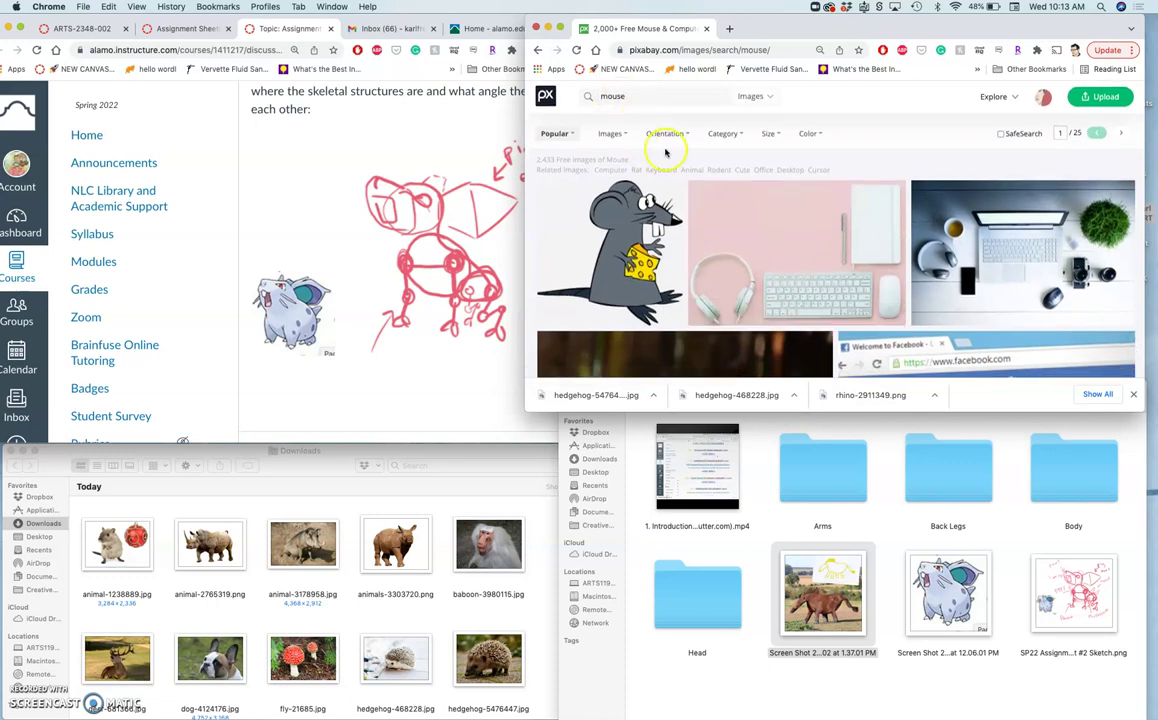
scroll(746, 281, down, 4)
scroll(746, 281, down, 10)
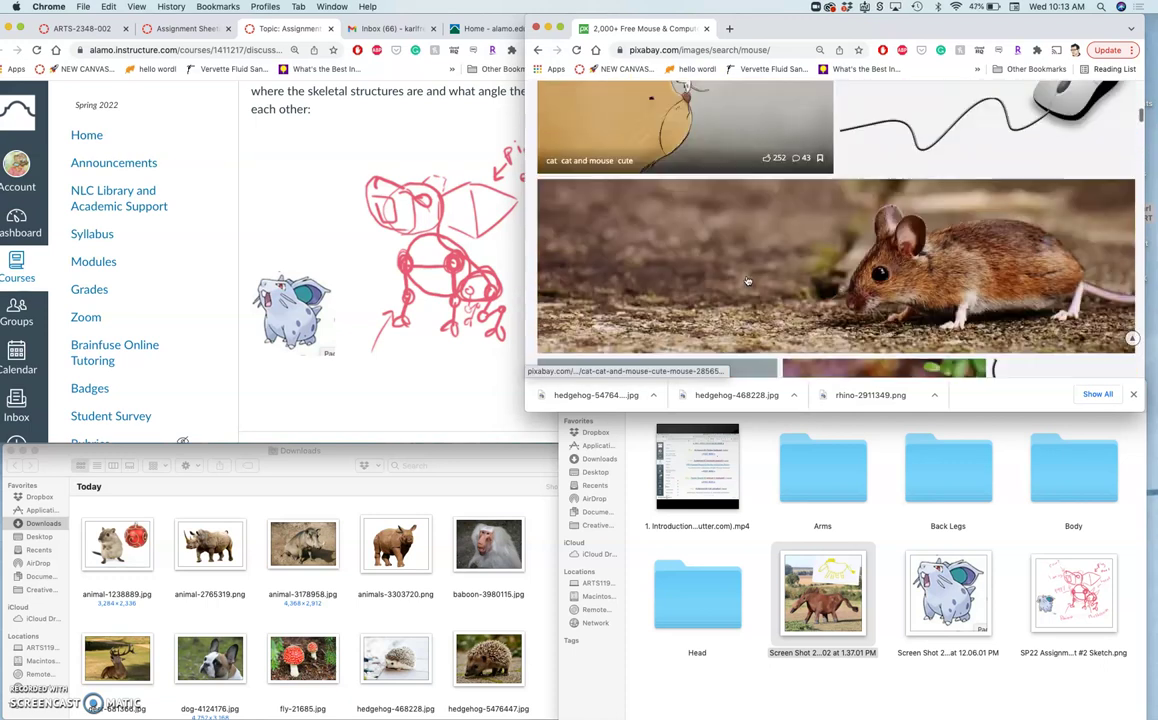
scroll(746, 281, down, 10)
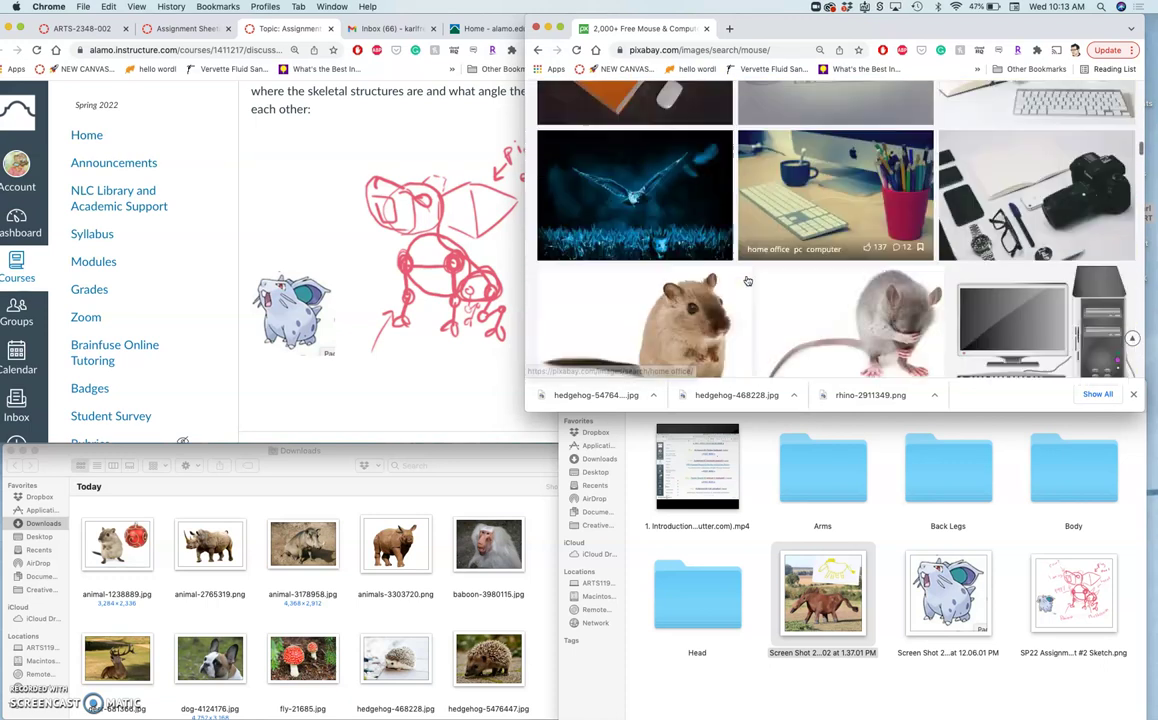
scroll(746, 281, up, 1)
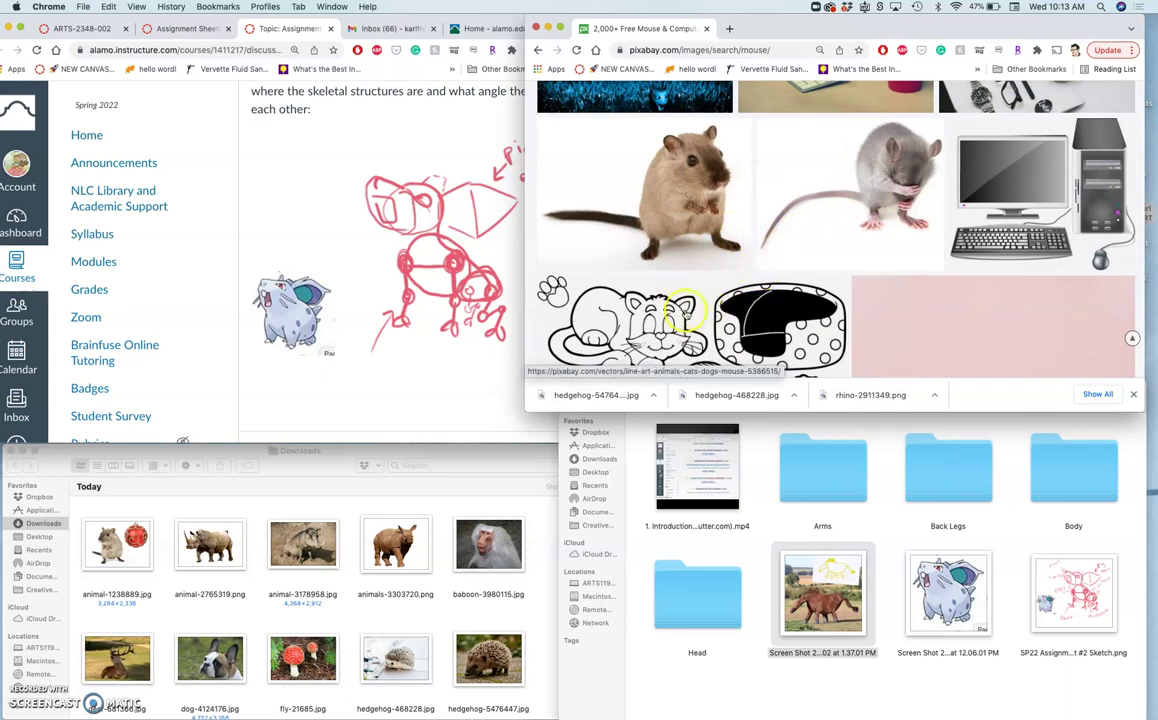
right_click(679, 182)
click(707, 187)
click(776, 27)
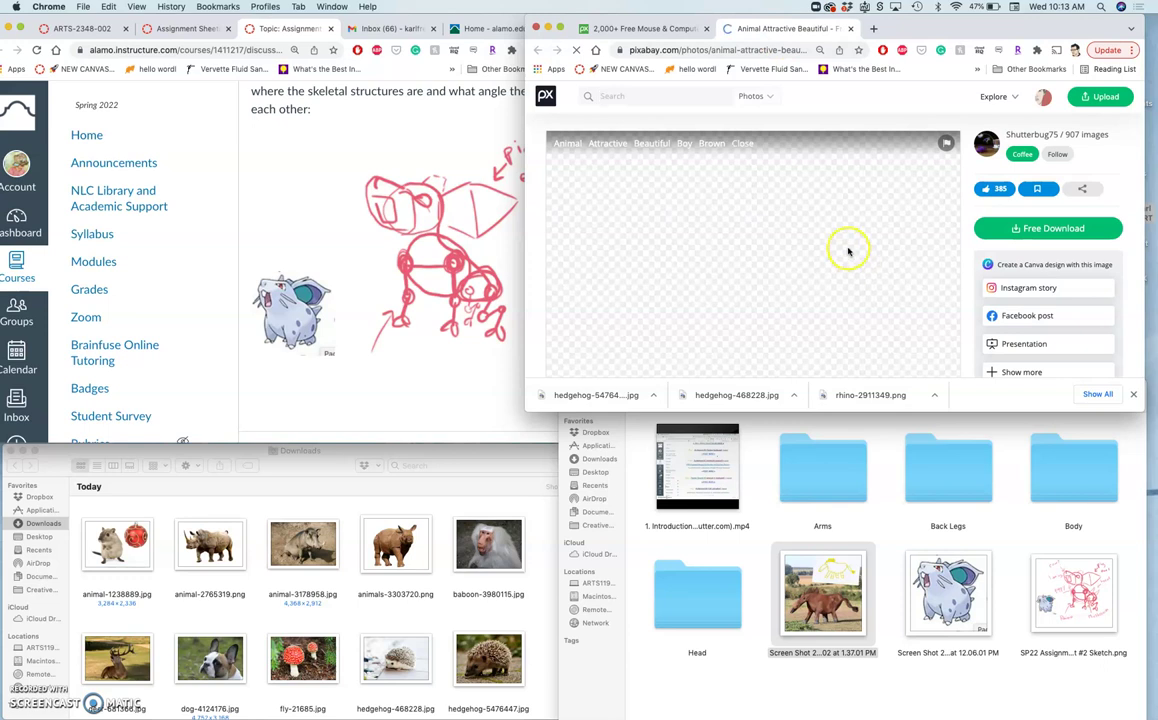
Check the available download sizes of the brown rodent photo, and close its tab without downloading
scroll(814, 246, down, 2)
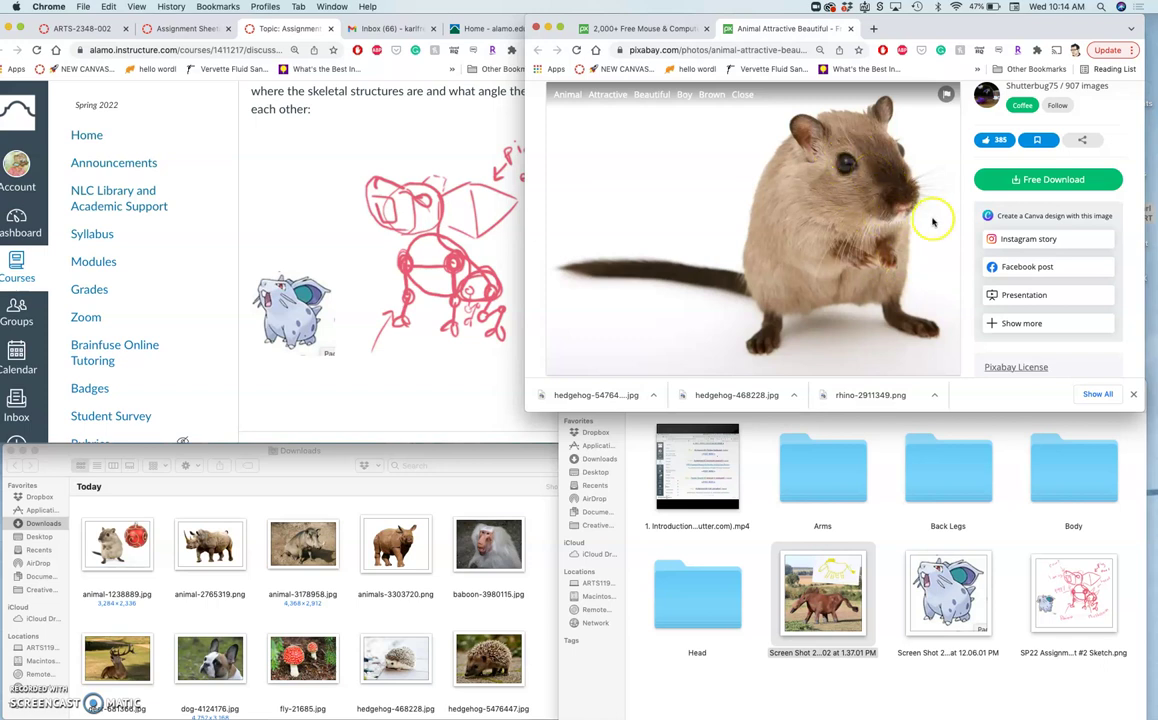
click(1001, 182)
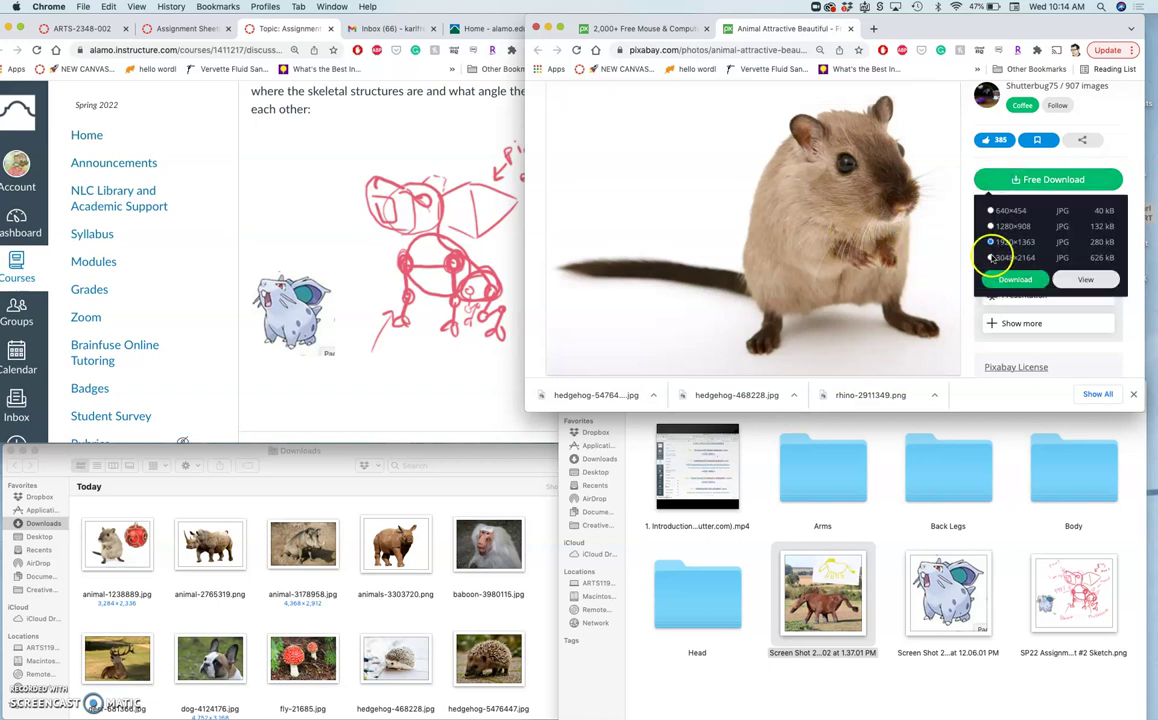
click(891, 298)
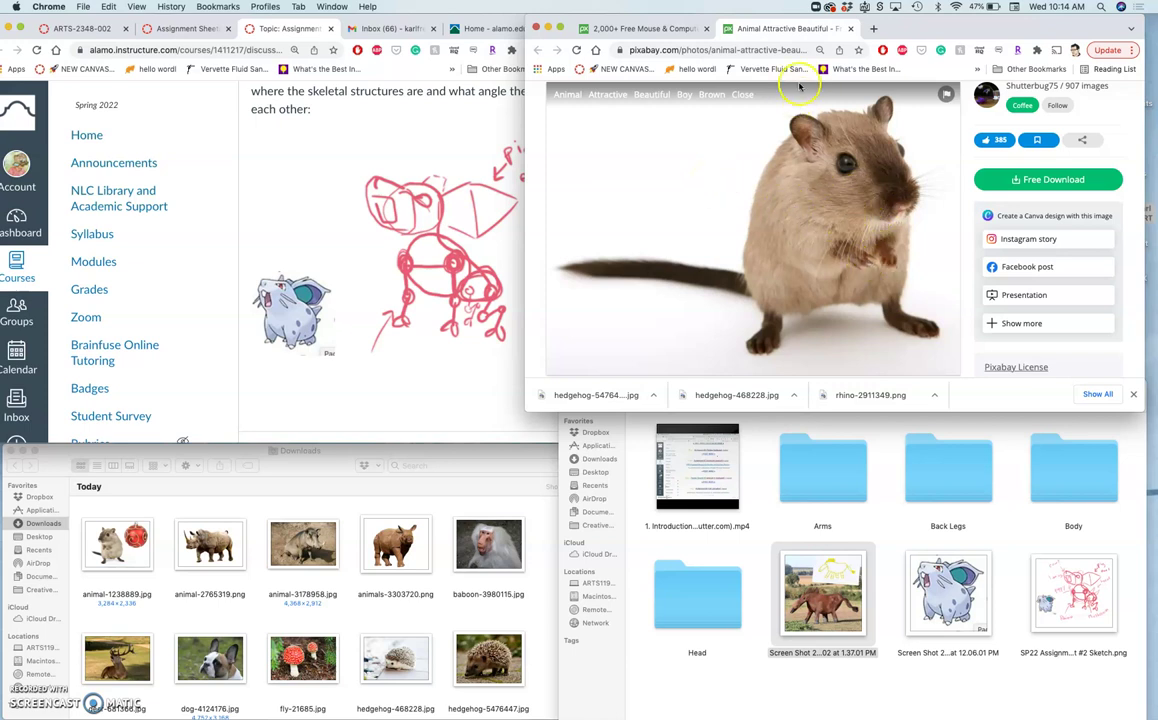
key(super+w)
Browse further through the mouse image results for usable animal photos and return to the search field
scroll(843, 188, down, 3)
scroll(843, 188, down, 10)
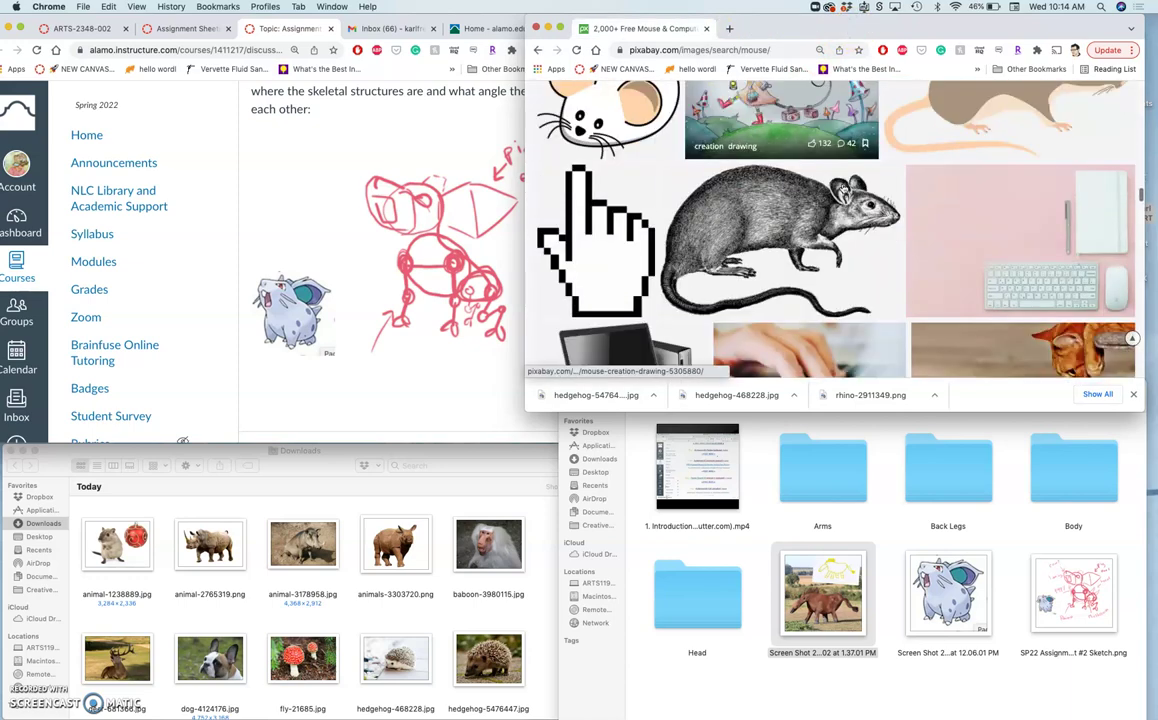
scroll(843, 188, down, 10)
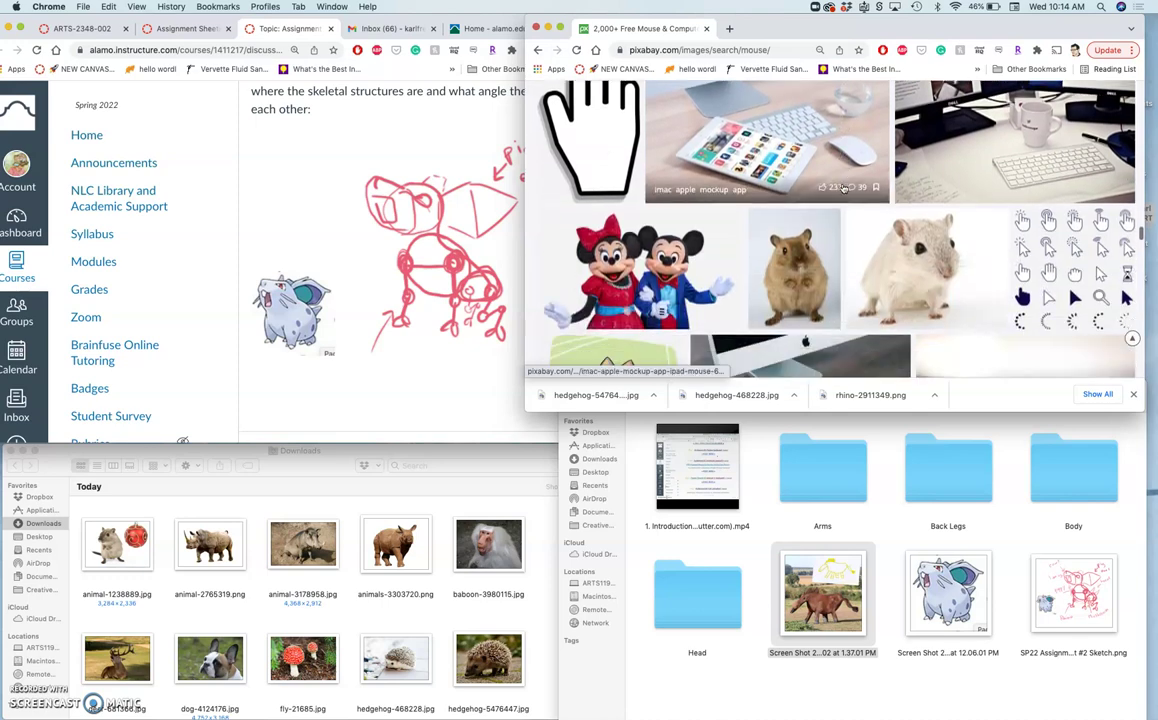
scroll(843, 188, down, 3)
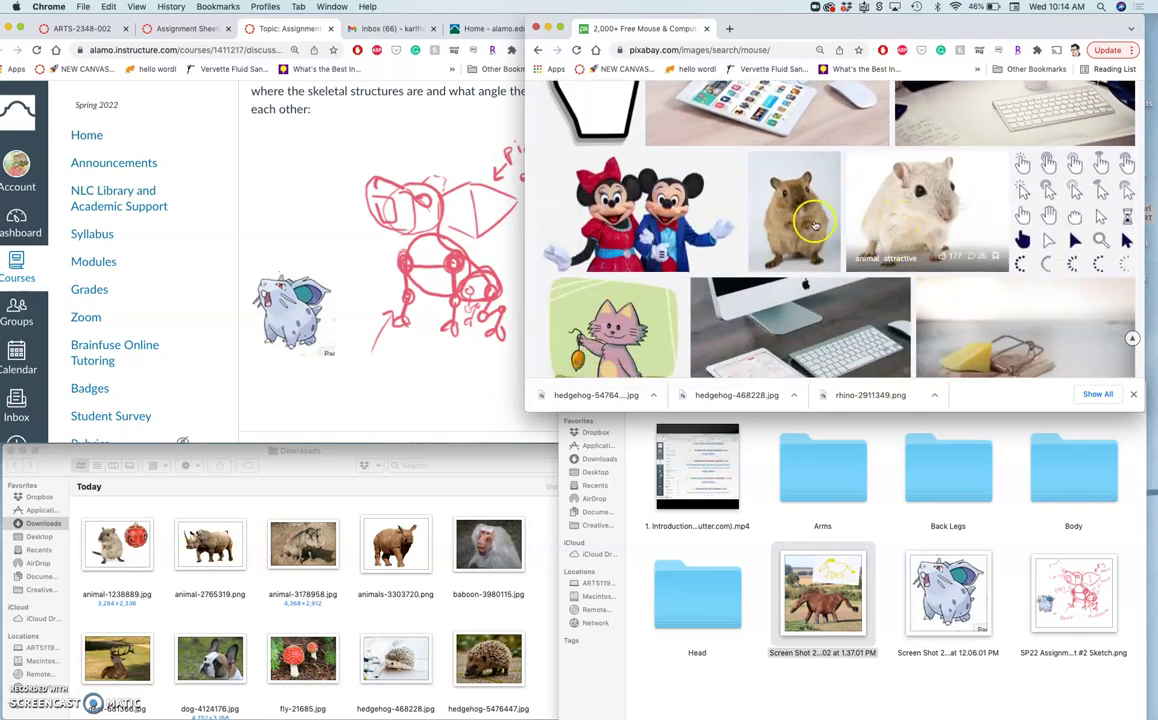
scroll(795, 210, up, 15)
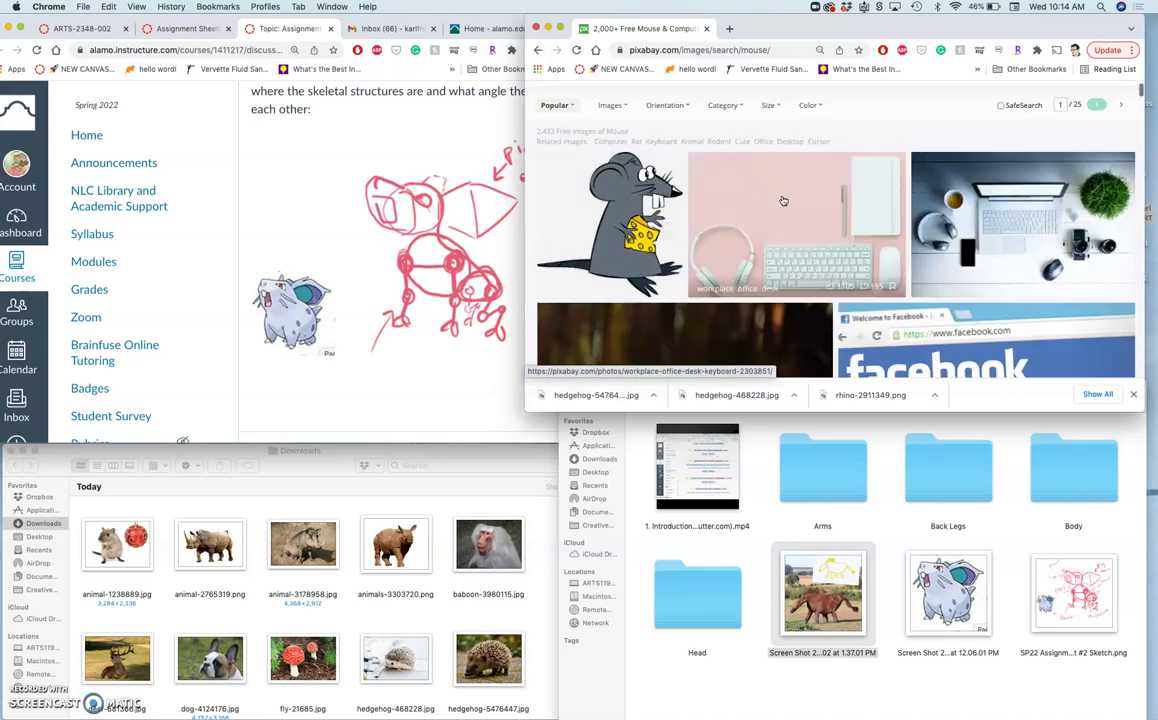
scroll(783, 201, up, 2)
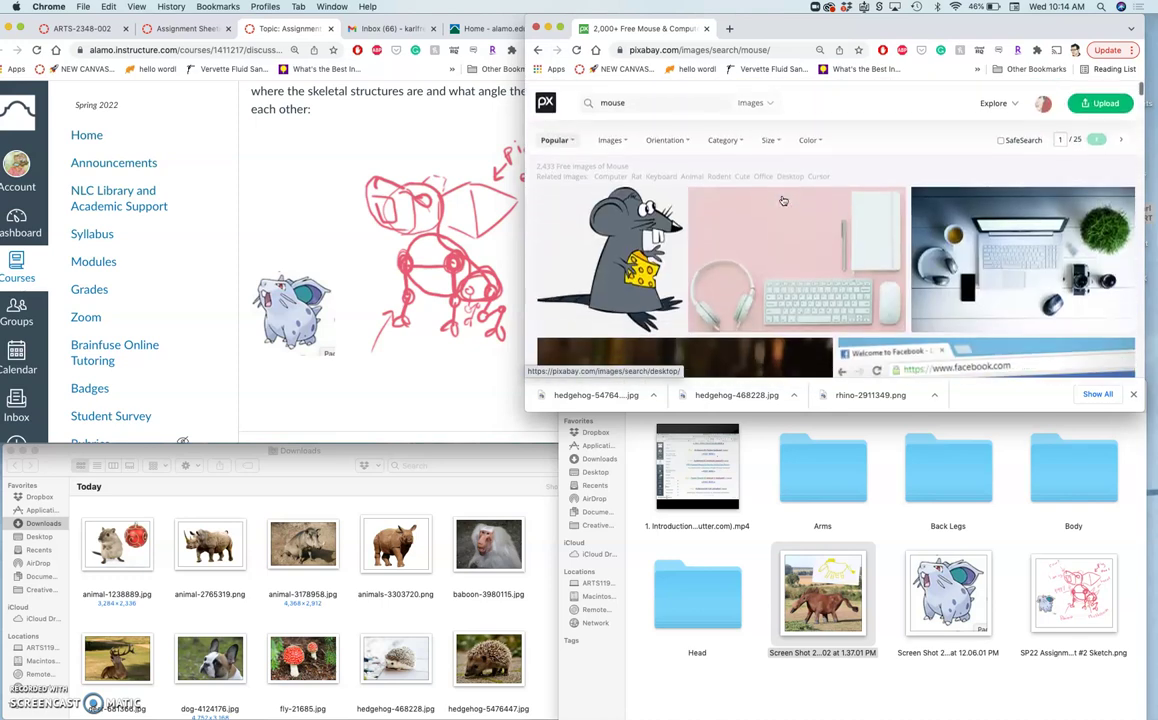
Search Pixabay for "lion mouth" and look through the results for a suitable open-mouth photo
click(601, 96)
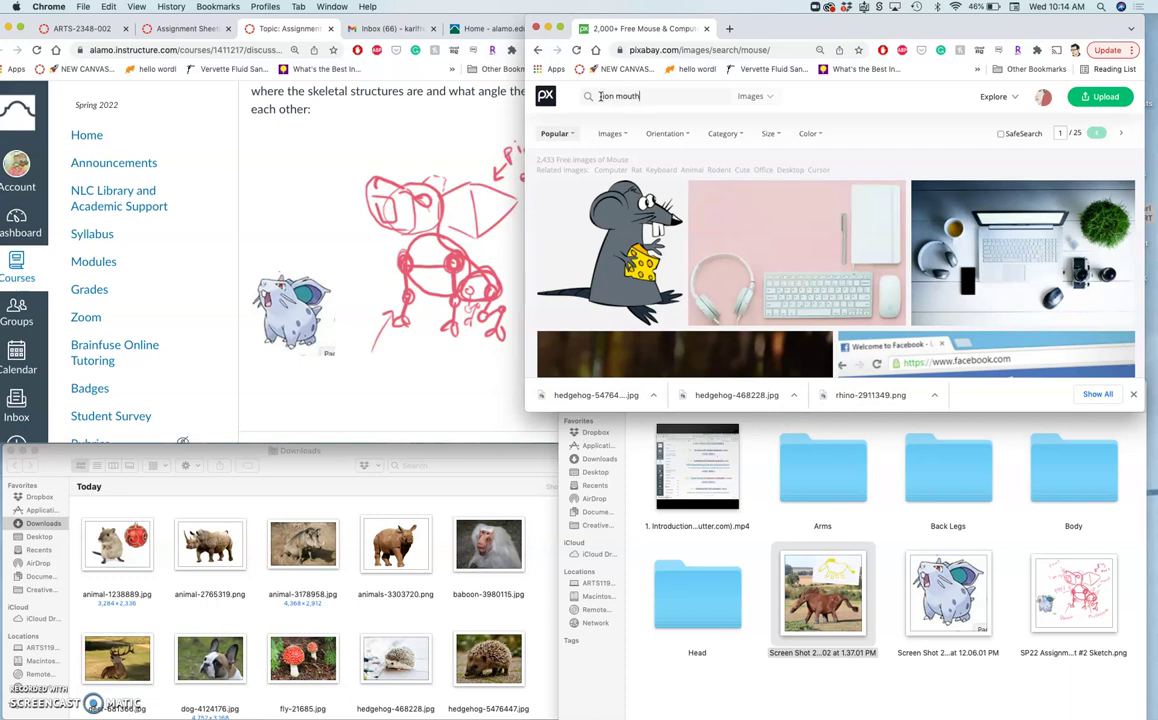
click(628, 64)
scroll(760, 205, down, 2)
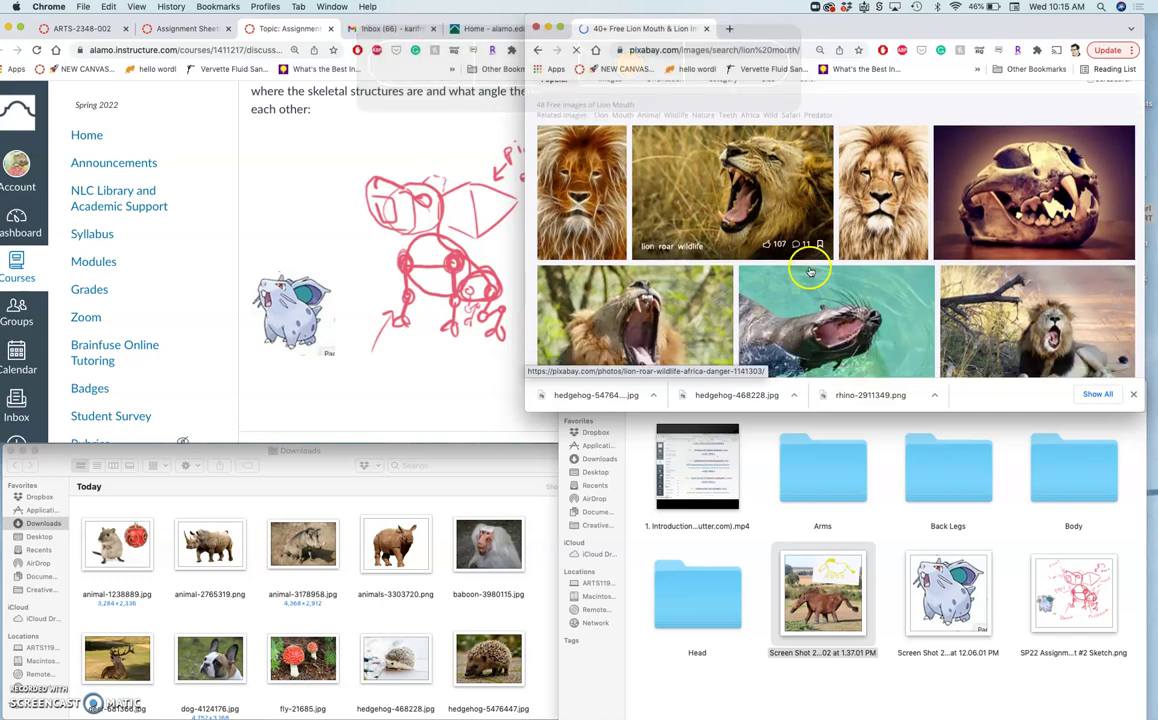
scroll(757, 200, down, 2)
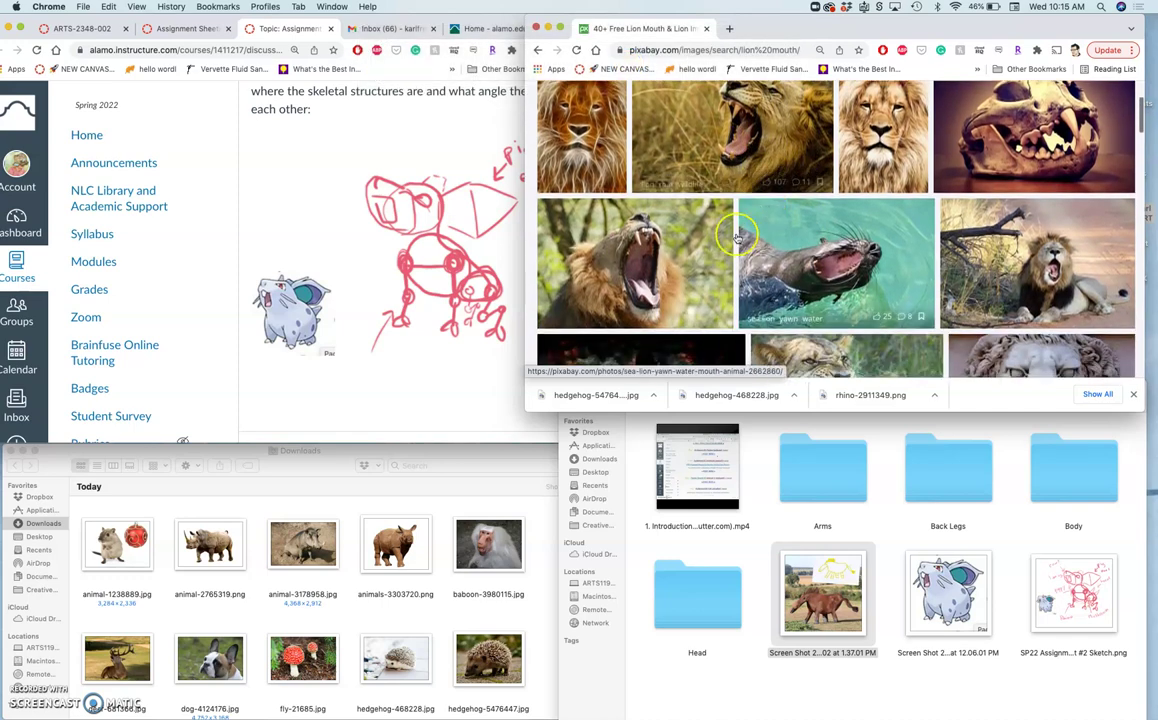
scroll(890, 279, down, 10)
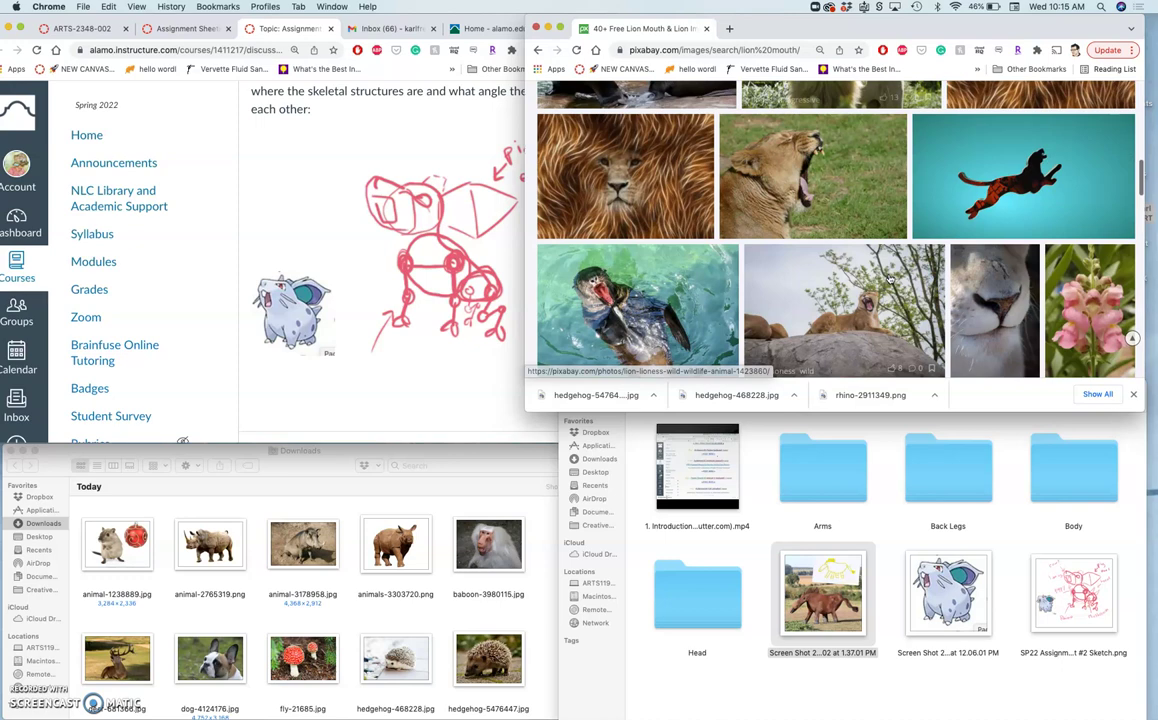
scroll(890, 279, down, 12)
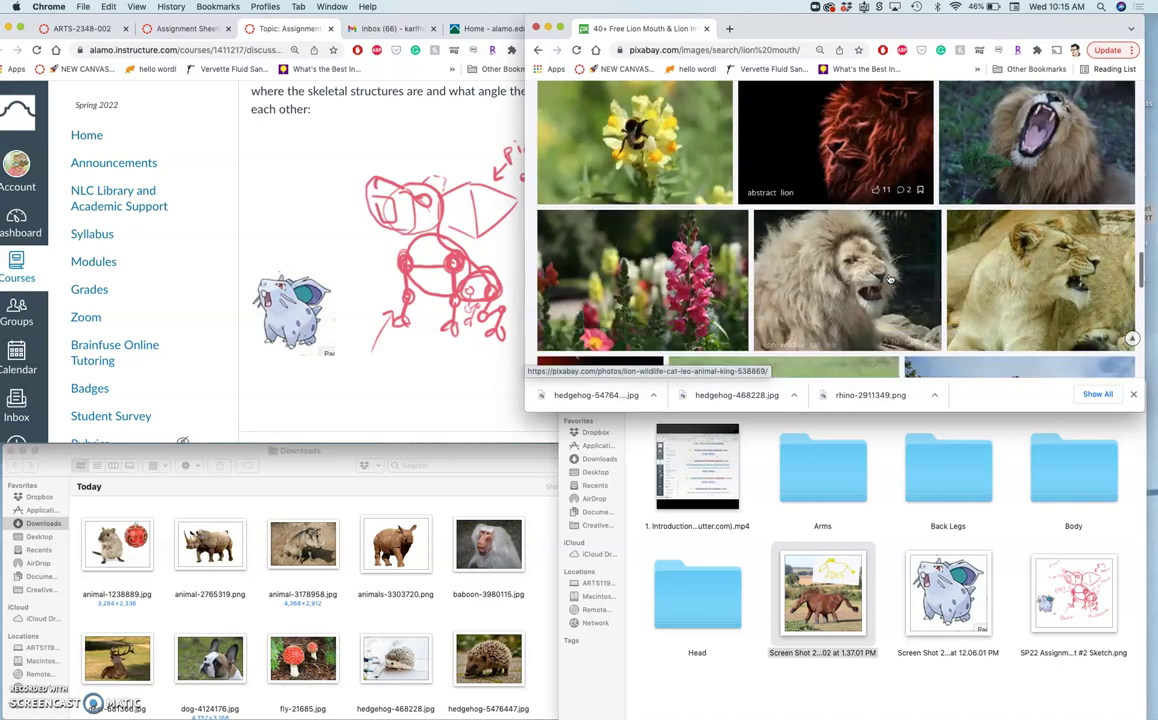
scroll(890, 279, down, 10)
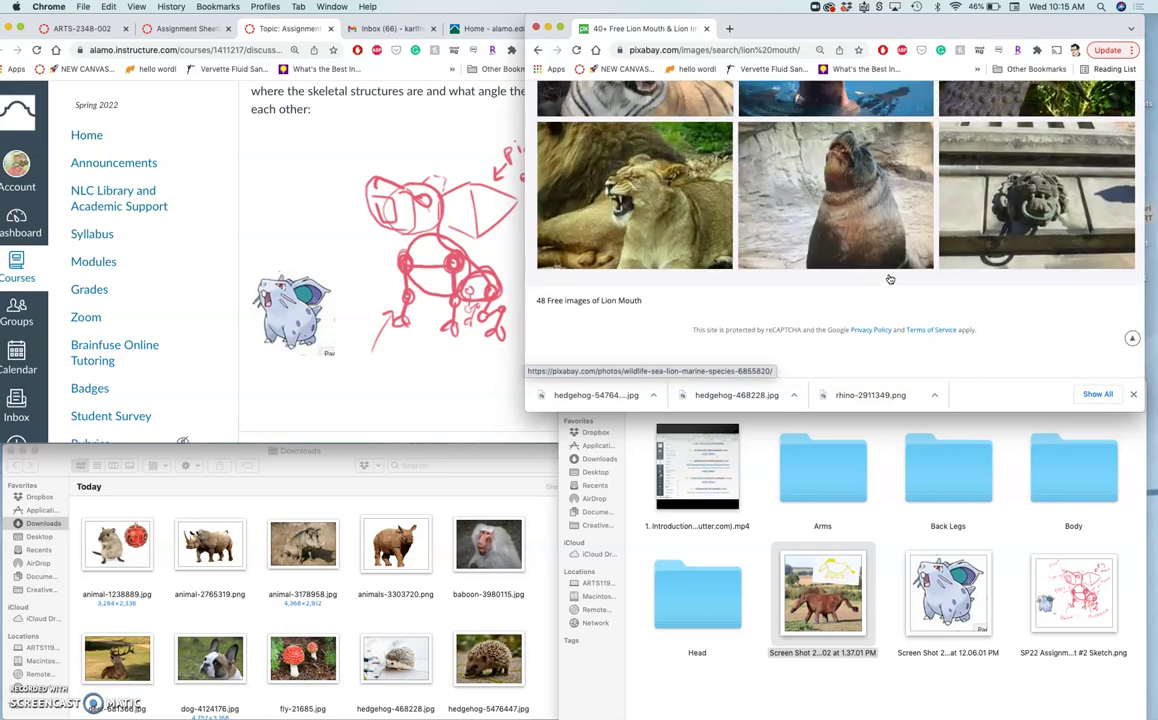
scroll(693, 227, up, 10)
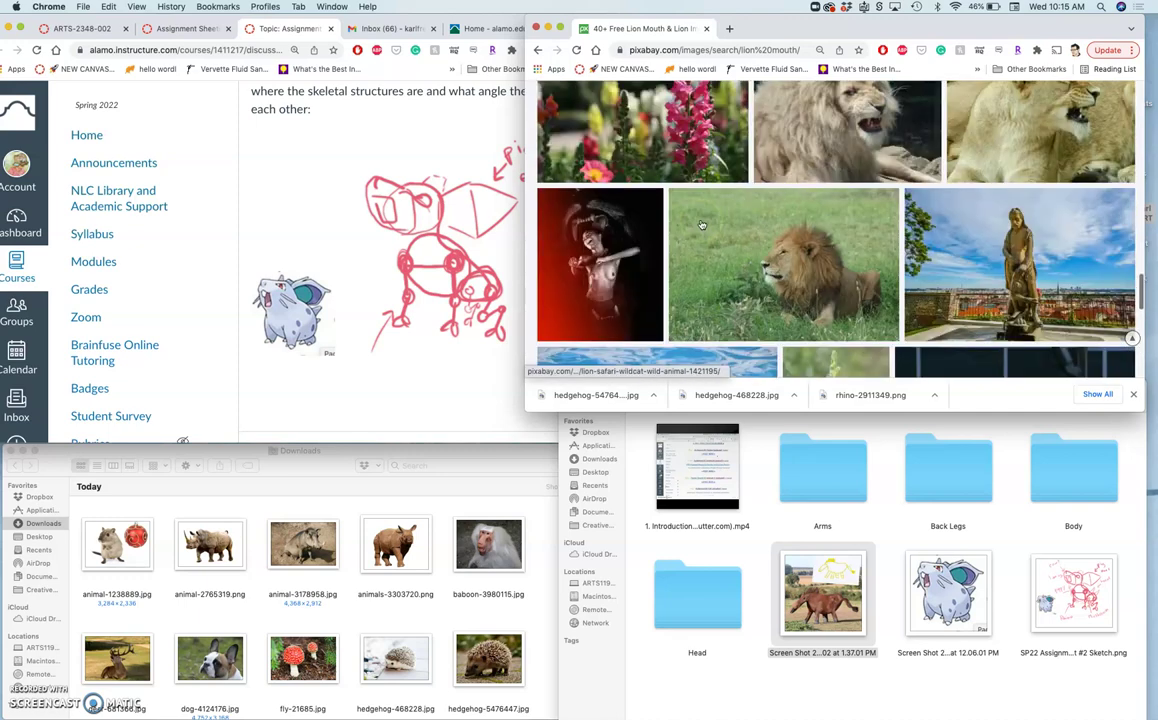
scroll(702, 226, up, 8)
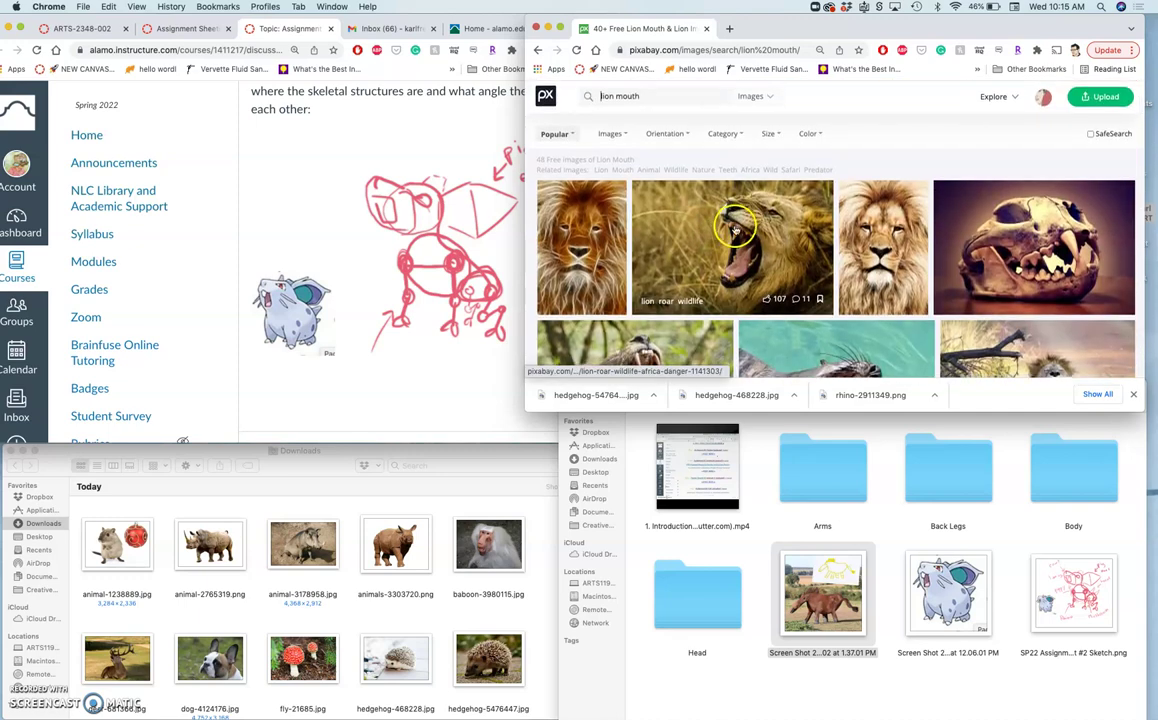
Open the photo of the lion roaring in the grass in a new tab and download it as a 1920×1280 JPG
right_click(735, 227)
click(789, 231)
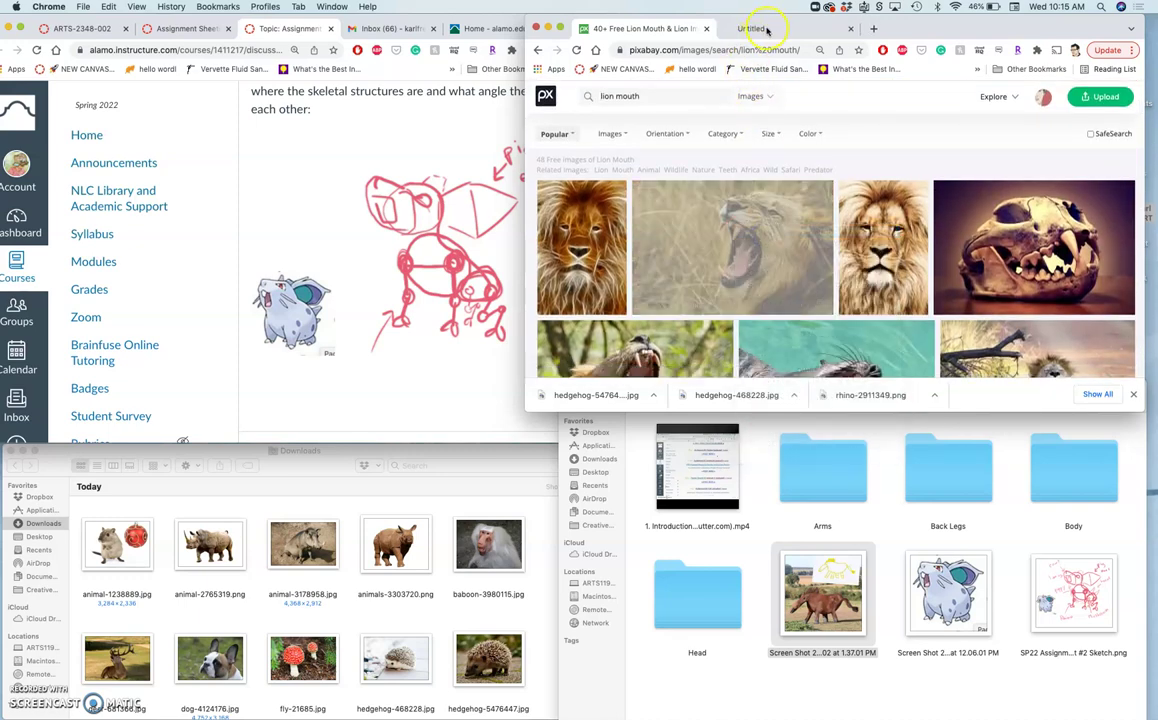
click(767, 30)
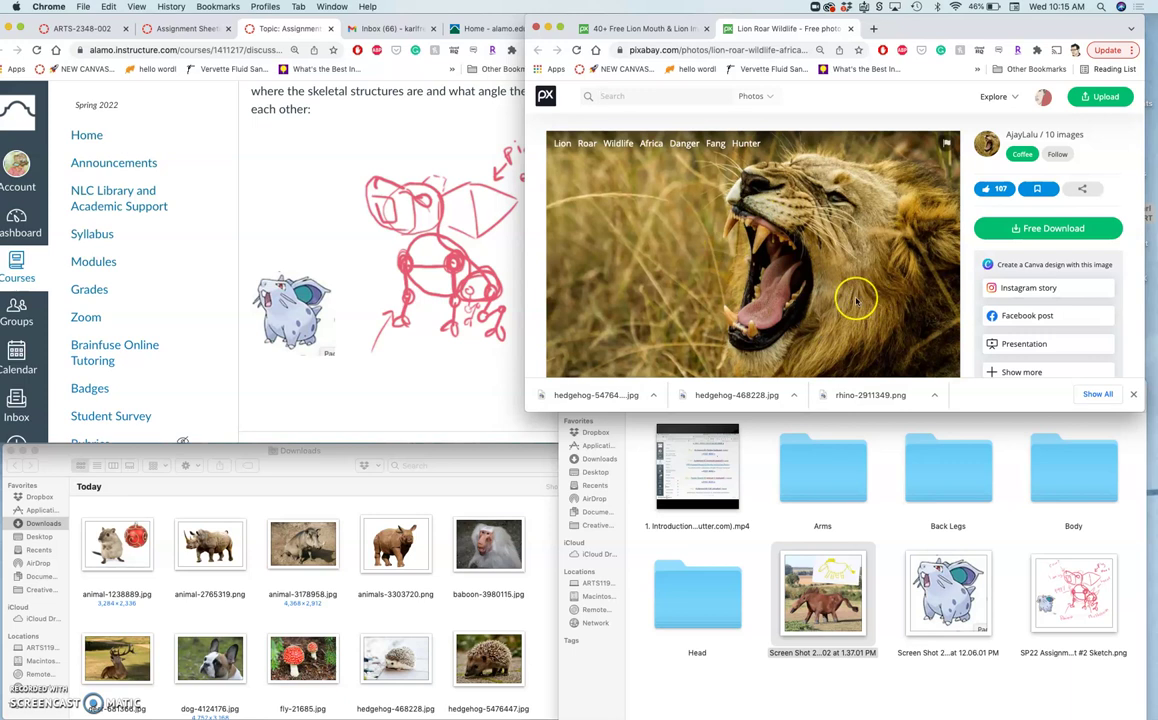
scroll(857, 301, down, 1)
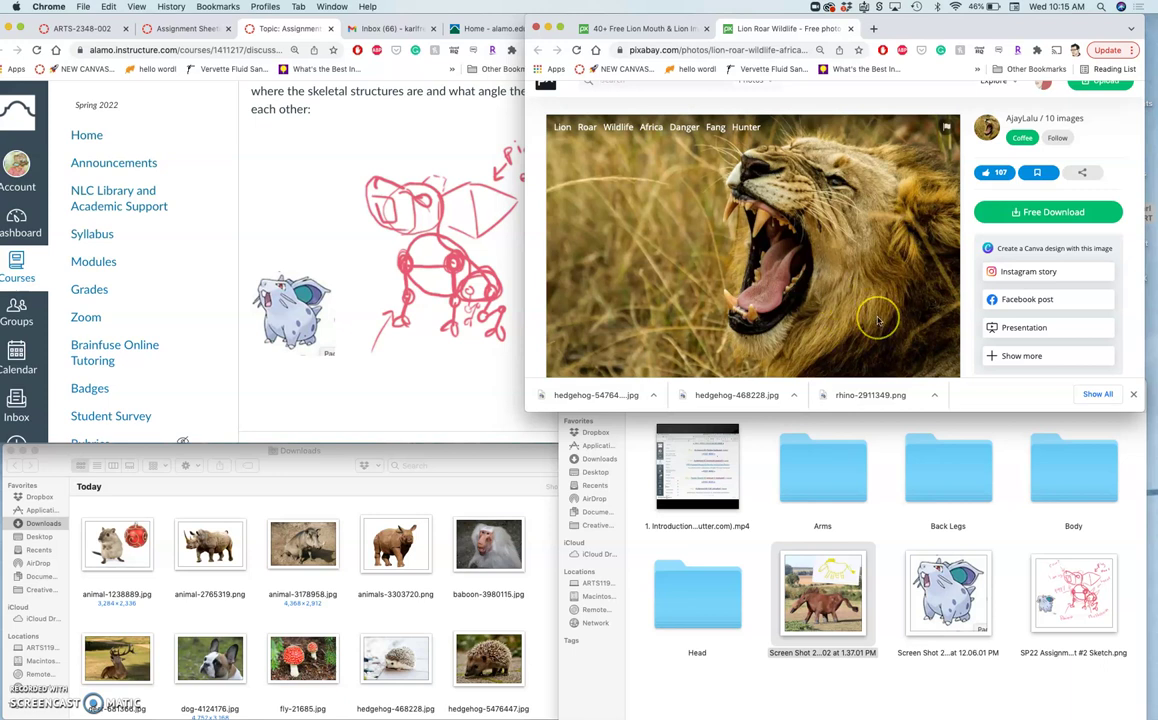
click(1029, 213)
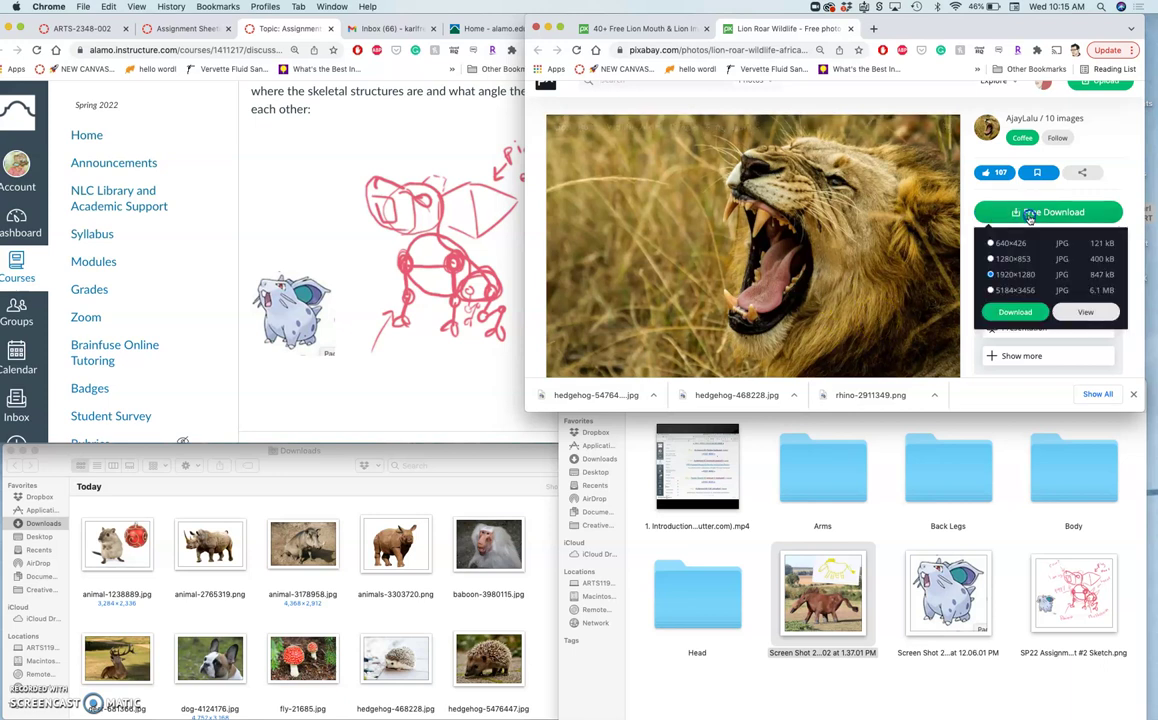
click(1014, 312)
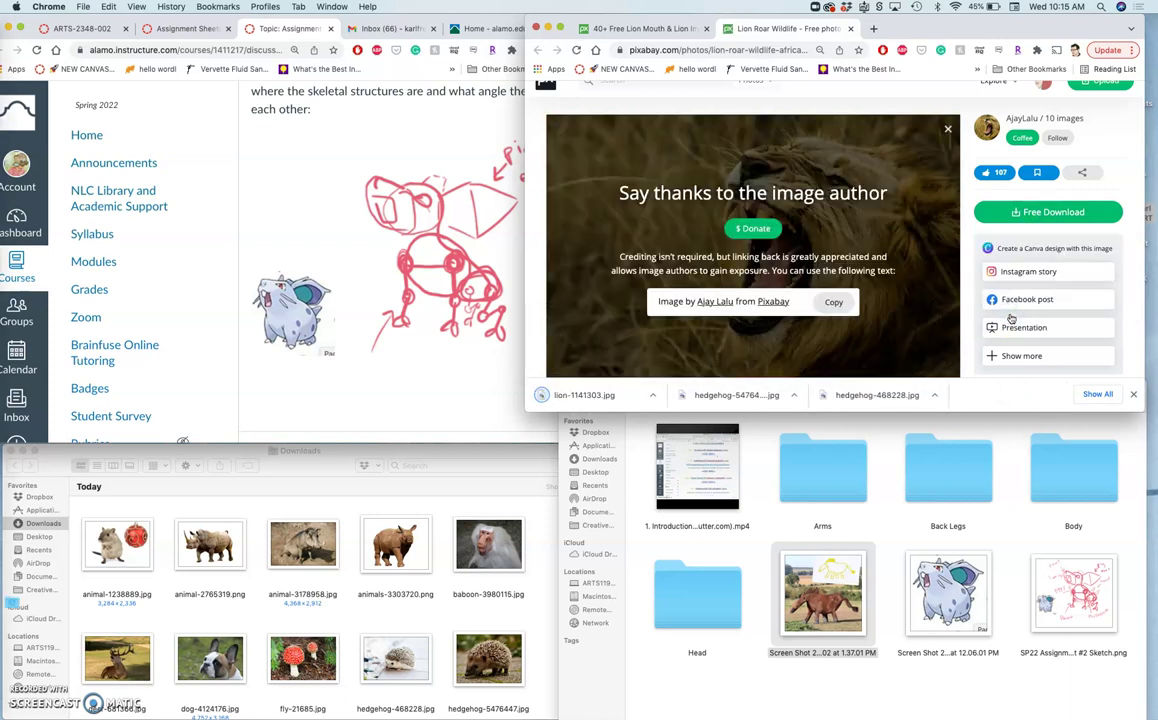
Make the Pixabay browser window slightly taller and close the roaring lion photo's tab
drag(1140, 410, 1146, 462)
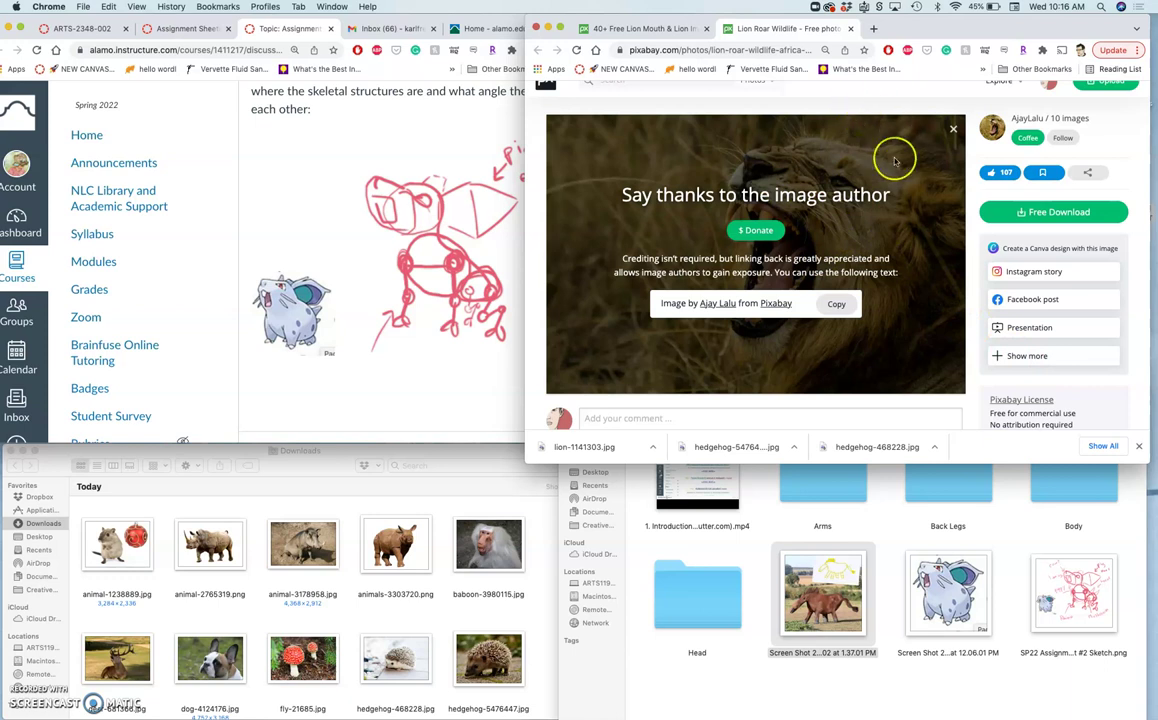
click(894, 93)
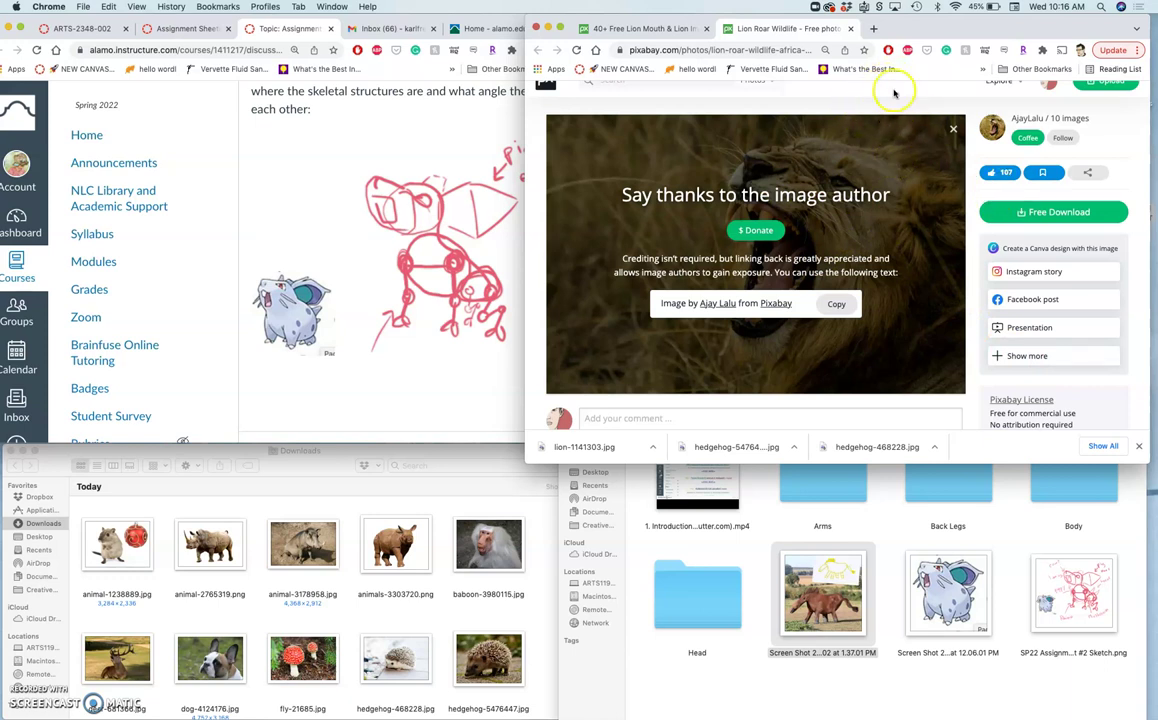
click(852, 29)
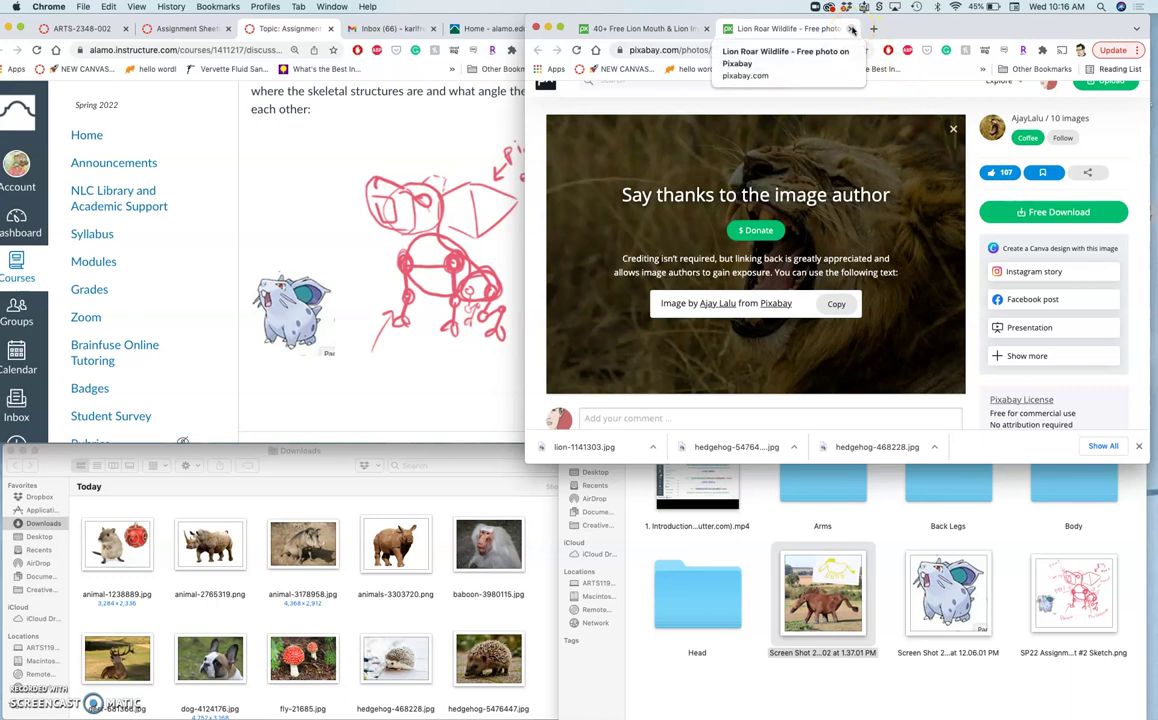
click(852, 29)
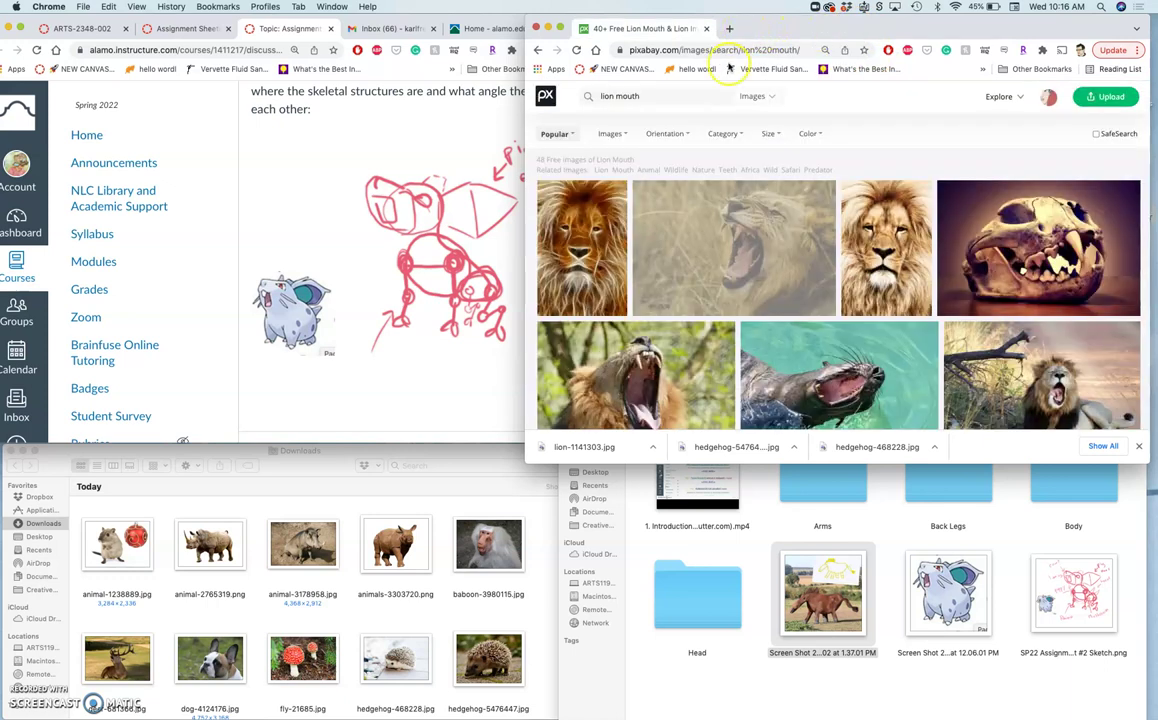
Run a web search for "google images" in the current tab and switch to the image results
click(686, 50)
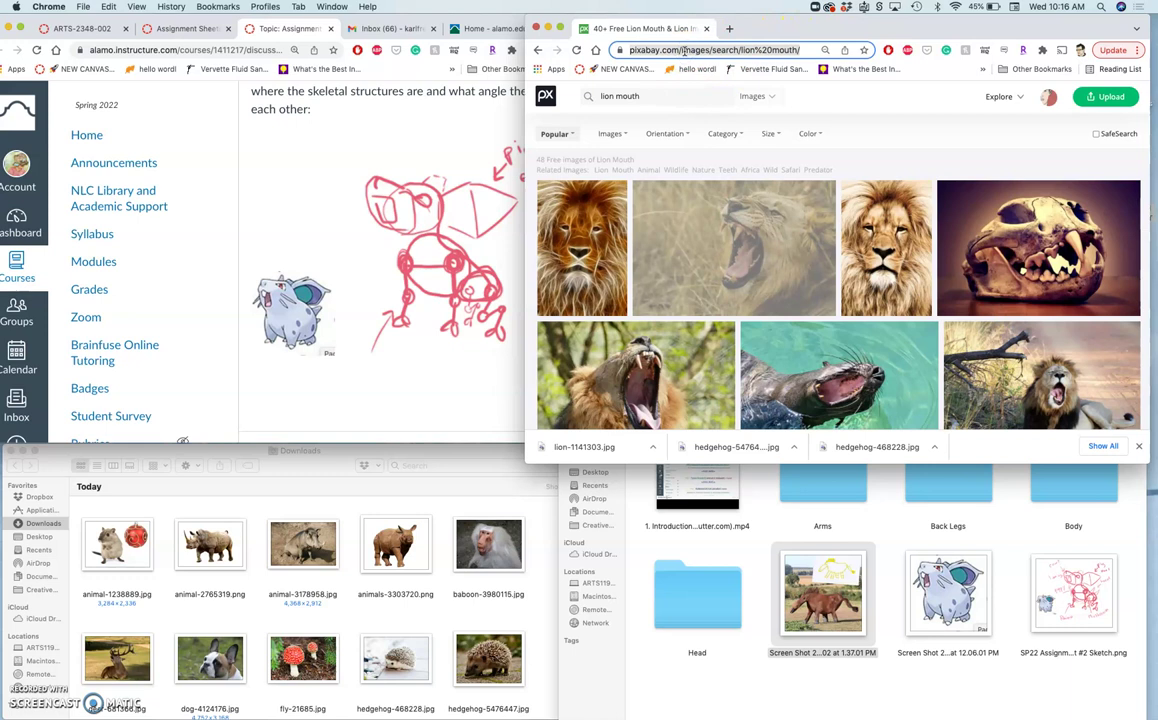
text(google images)
key(Return)
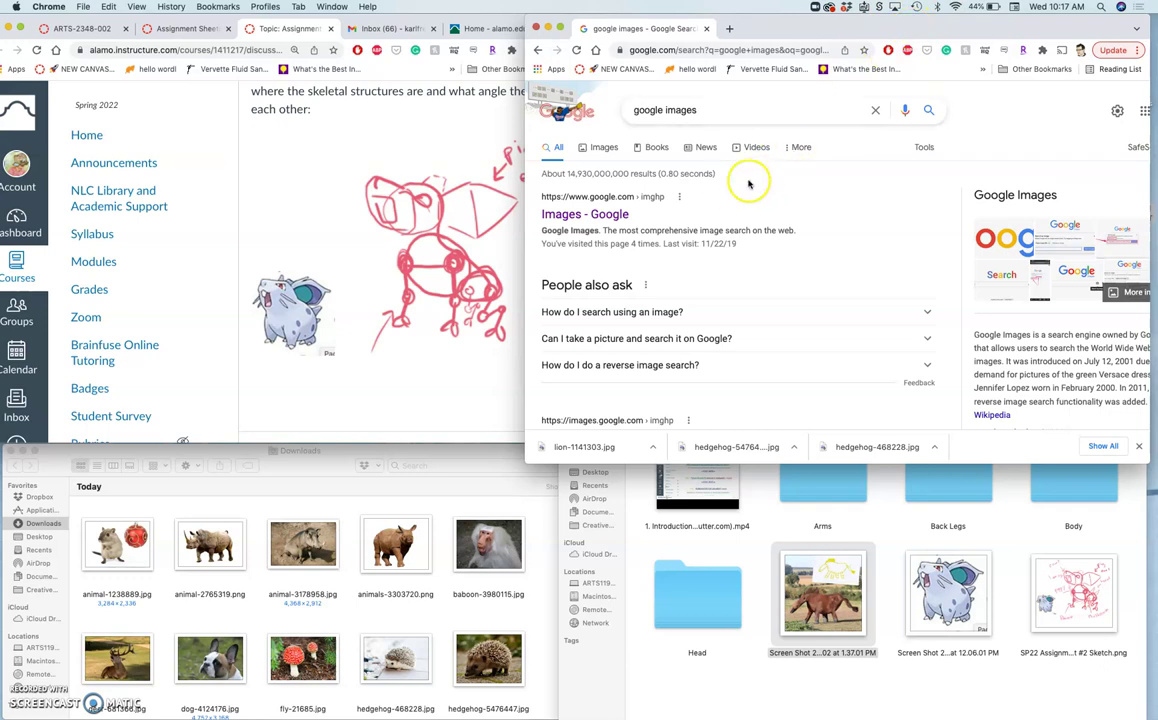
click(608, 150)
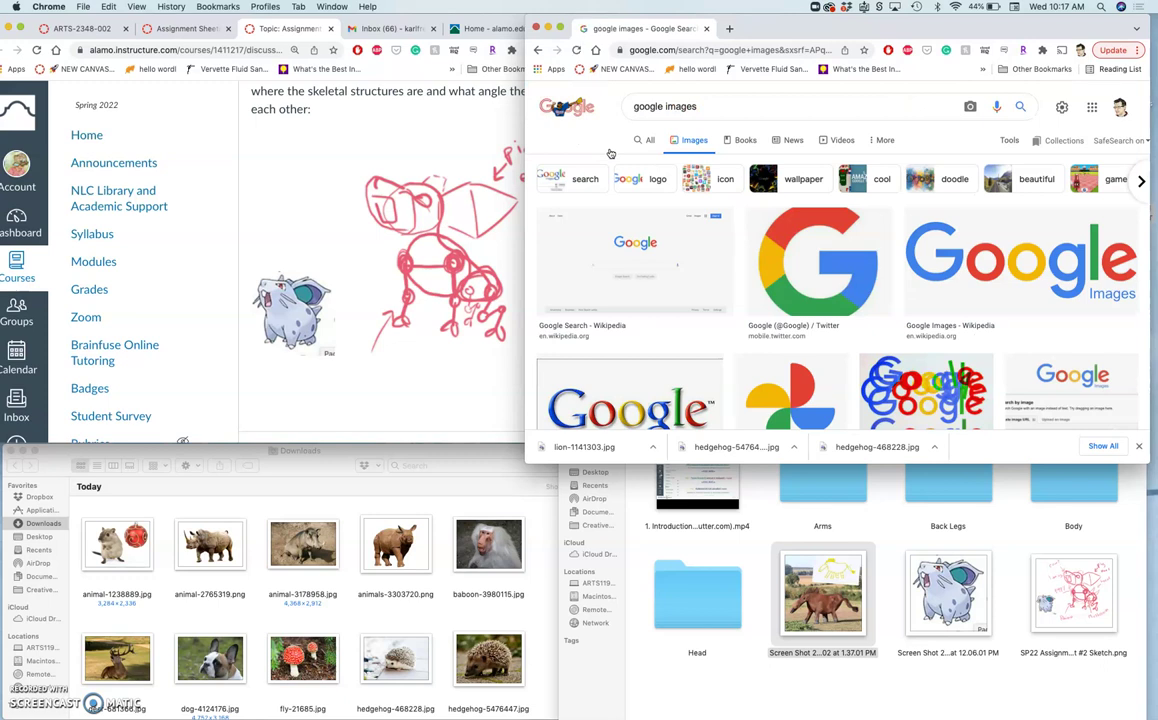
Search Google Images for "bat ear" and make the browser window taller to show more results
drag(706, 106, 616, 110)
text(bat ear)
key(Return)
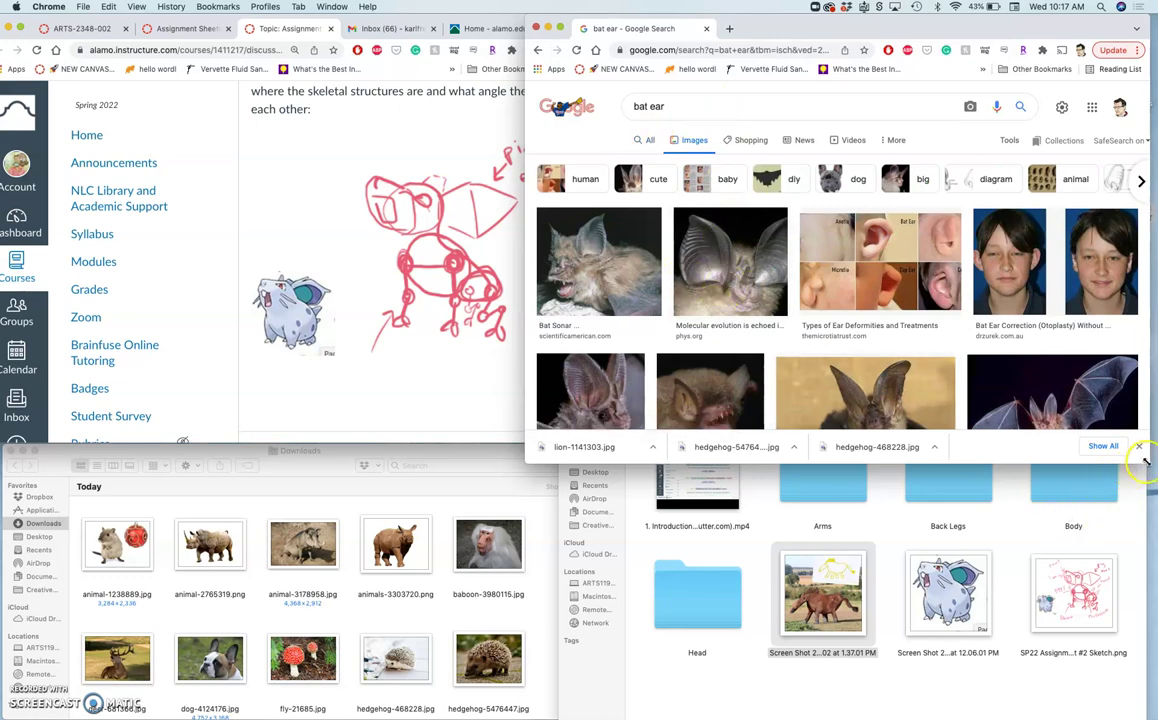
drag(1143, 461, 1142, 679)
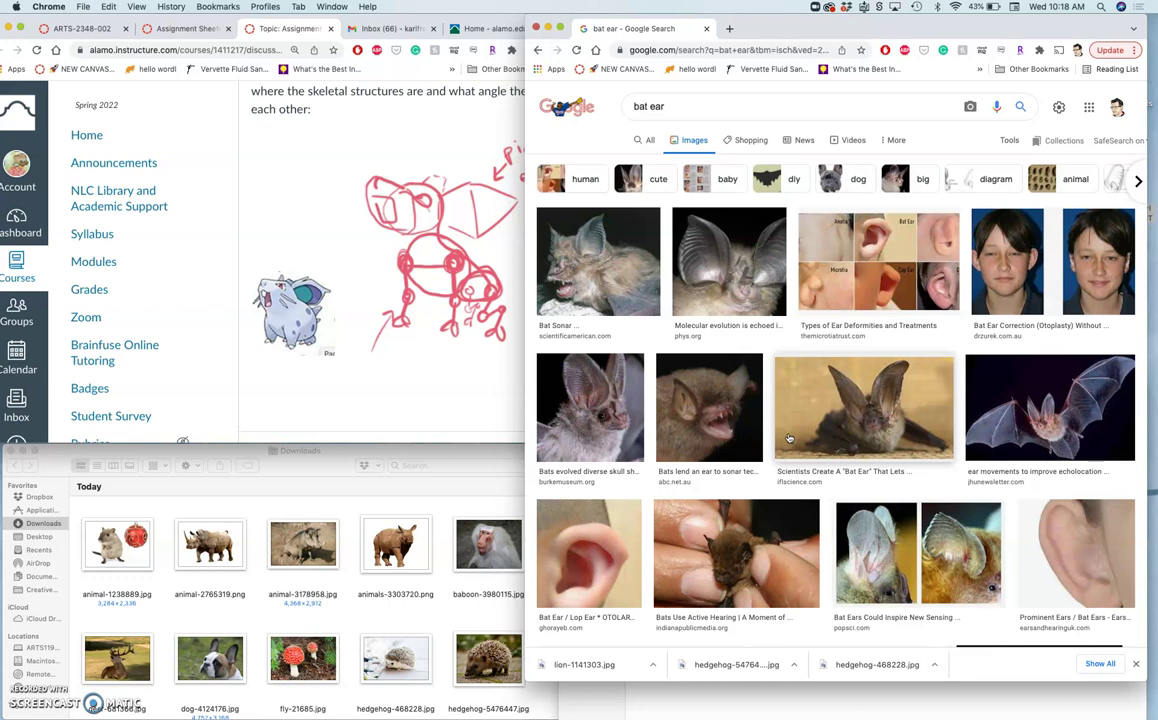
Look through the bat ear results and open the spotted bat photo from factzoo.com in a new tab
mouse_move(789, 438)
mouse_down()
mouse_move(905, 405)
mouse_move(816, 428)
mouse_up()
click(834, 424)
scroll(837, 426, down, 10)
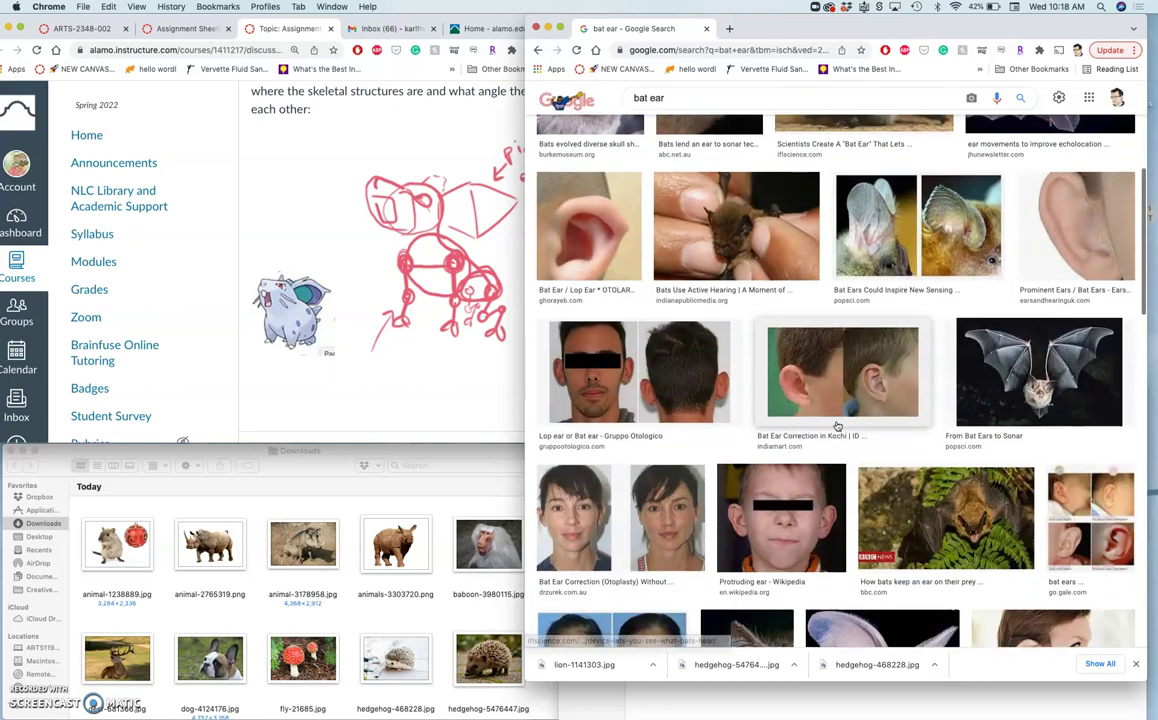
scroll(837, 426, down, 2)
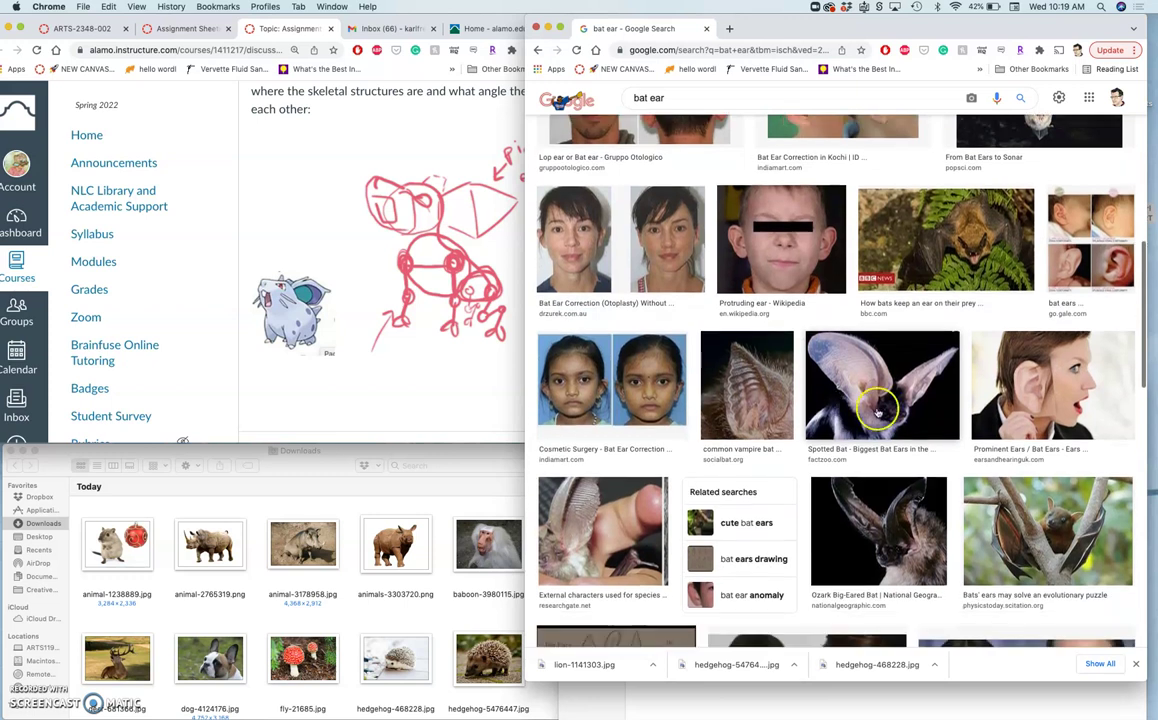
click(864, 378)
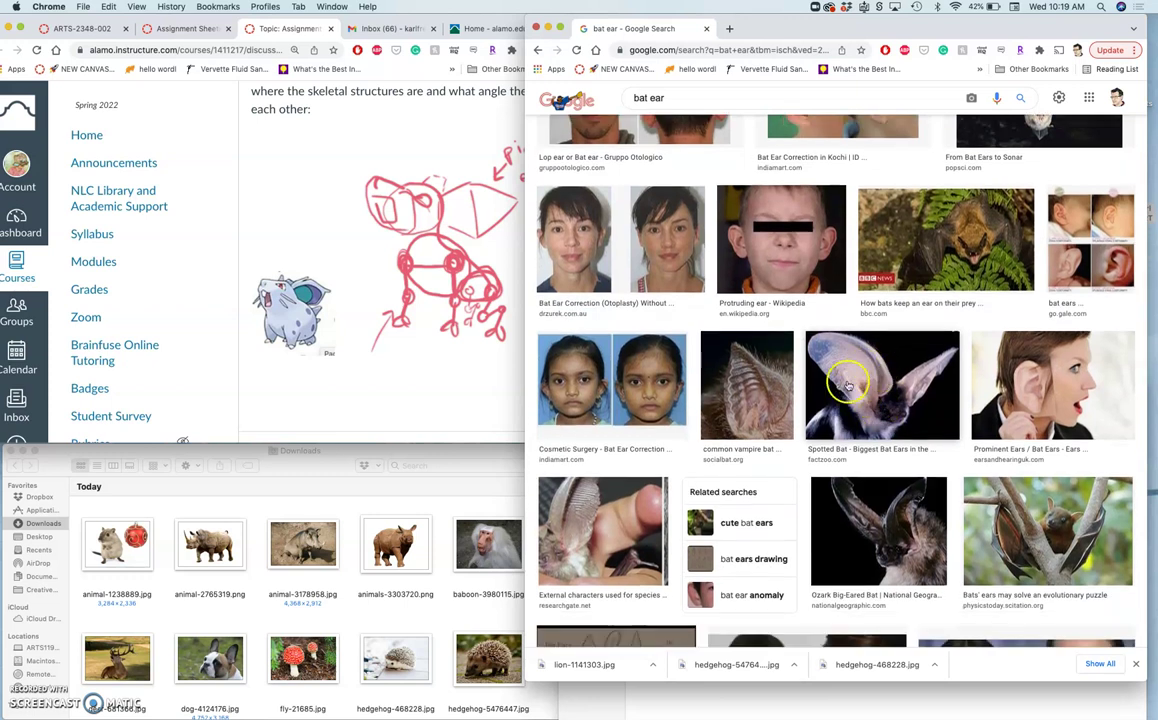
right_click(876, 385)
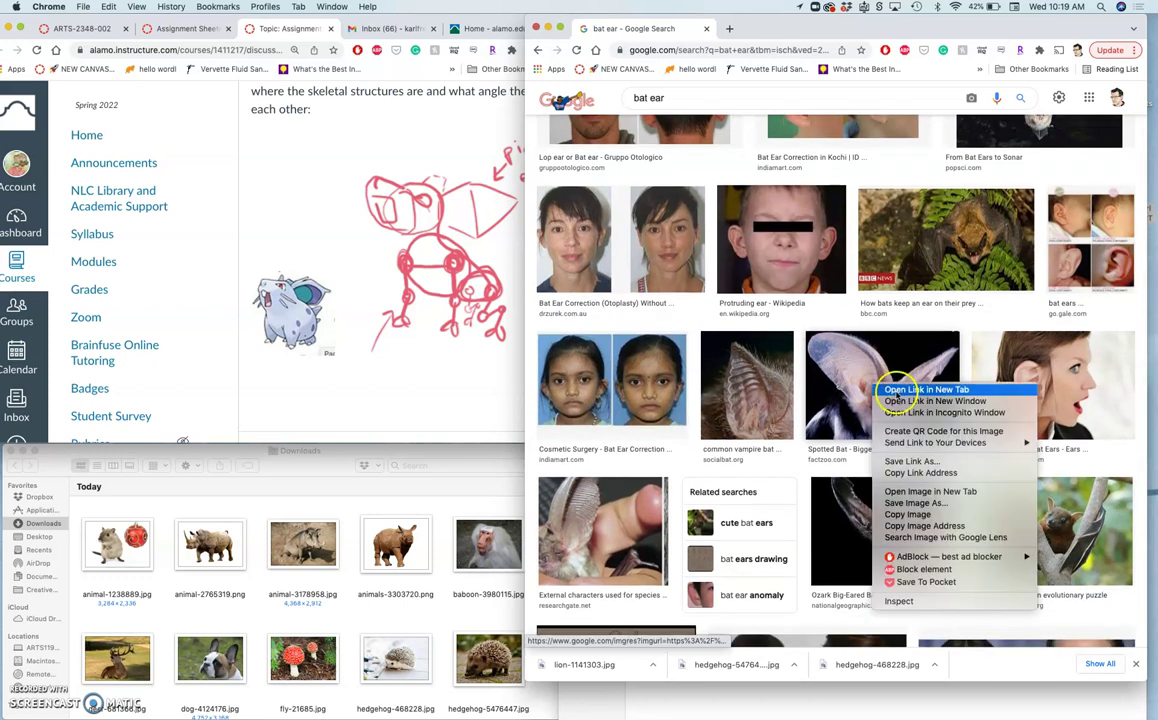
click(897, 393)
View the spotted bat photo in its own tab and close its preview to check the related images and search categories
scroll(860, 430, down, 5)
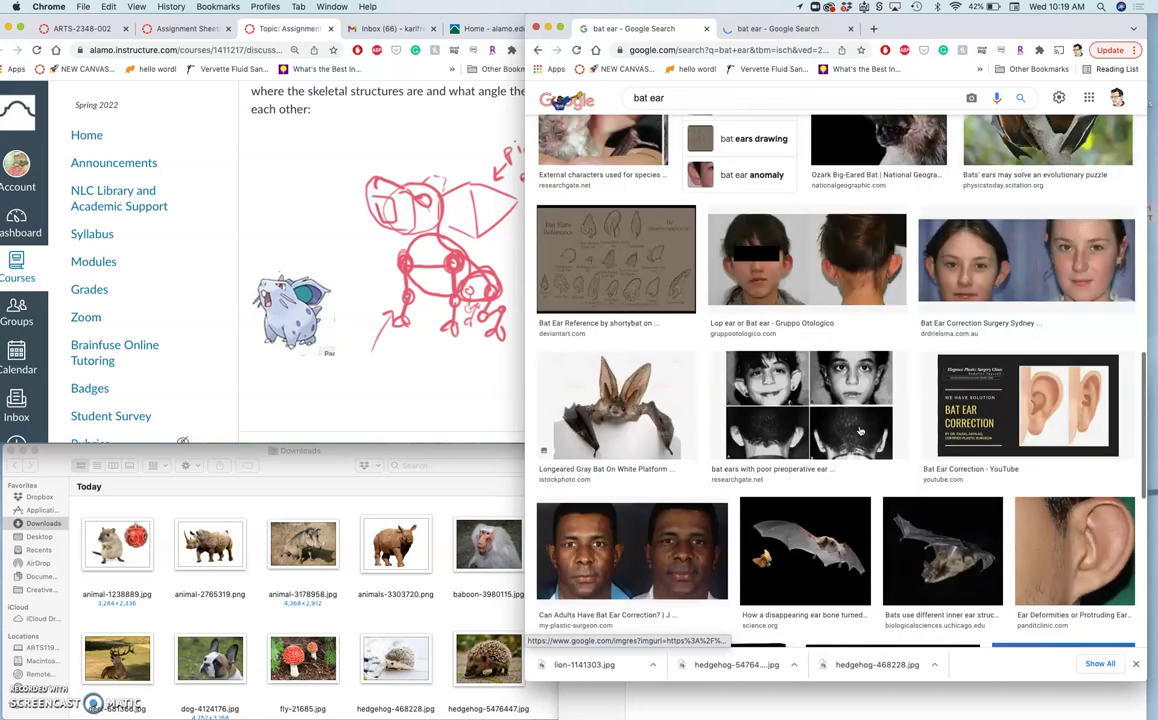
scroll(860, 430, down, 2)
scroll(860, 430, up, 6)
click(745, 30)
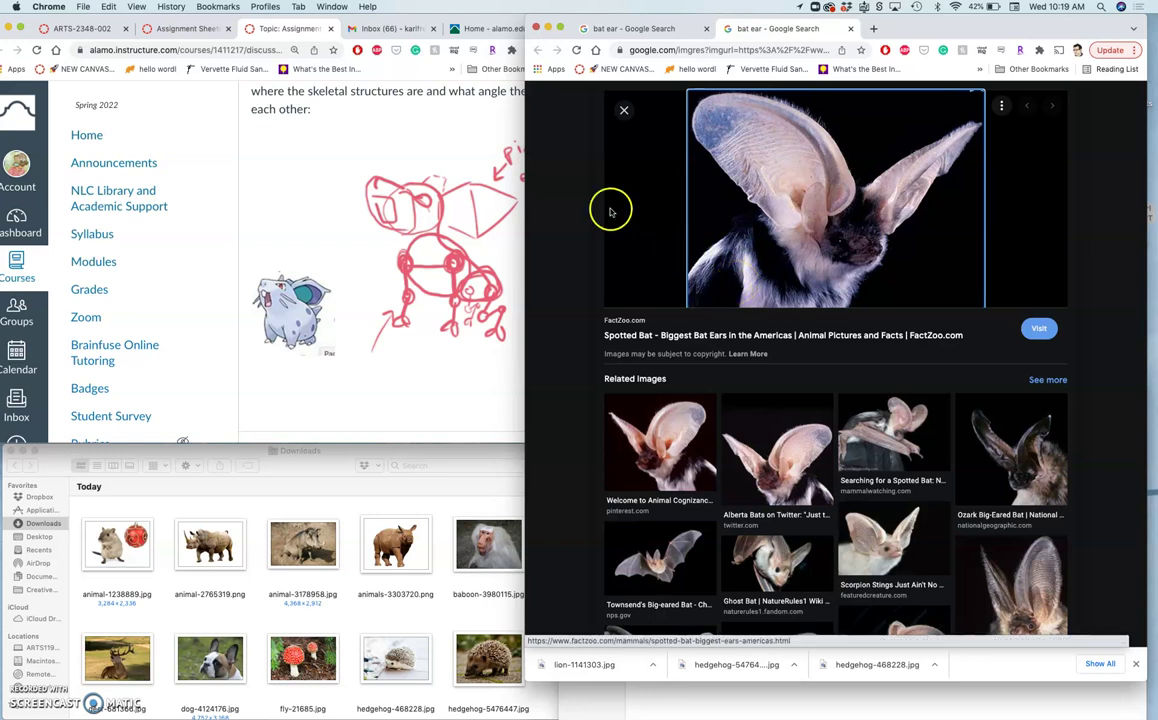
click(621, 109)
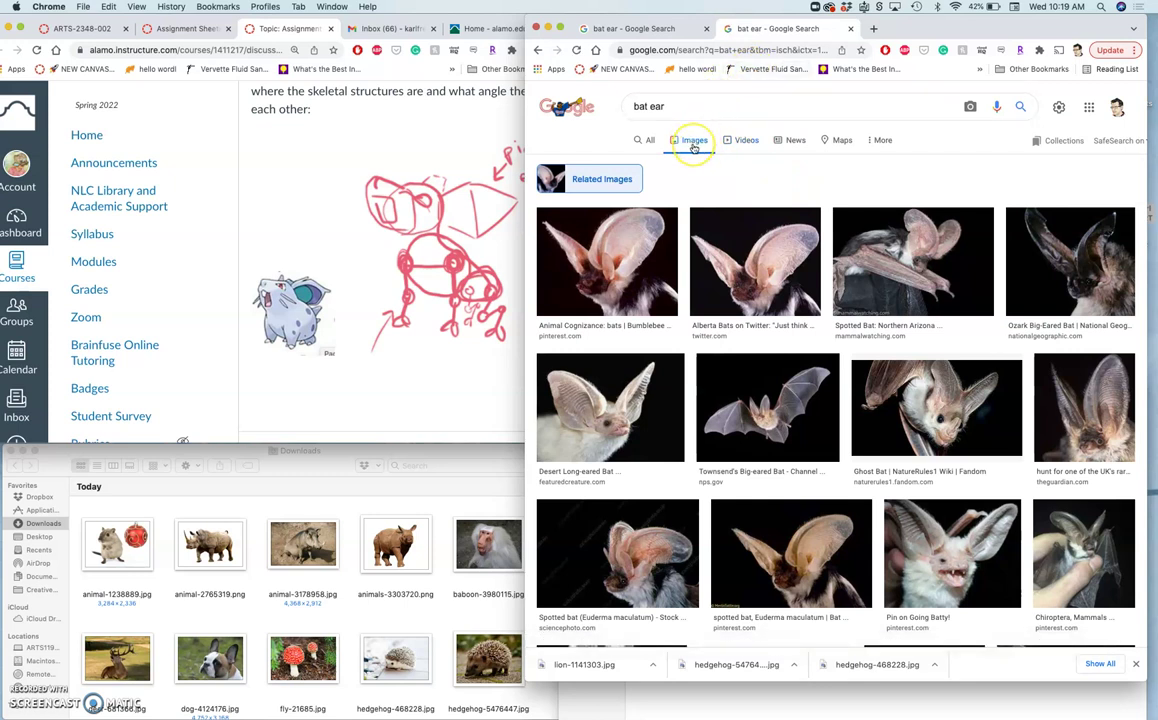
click(889, 140)
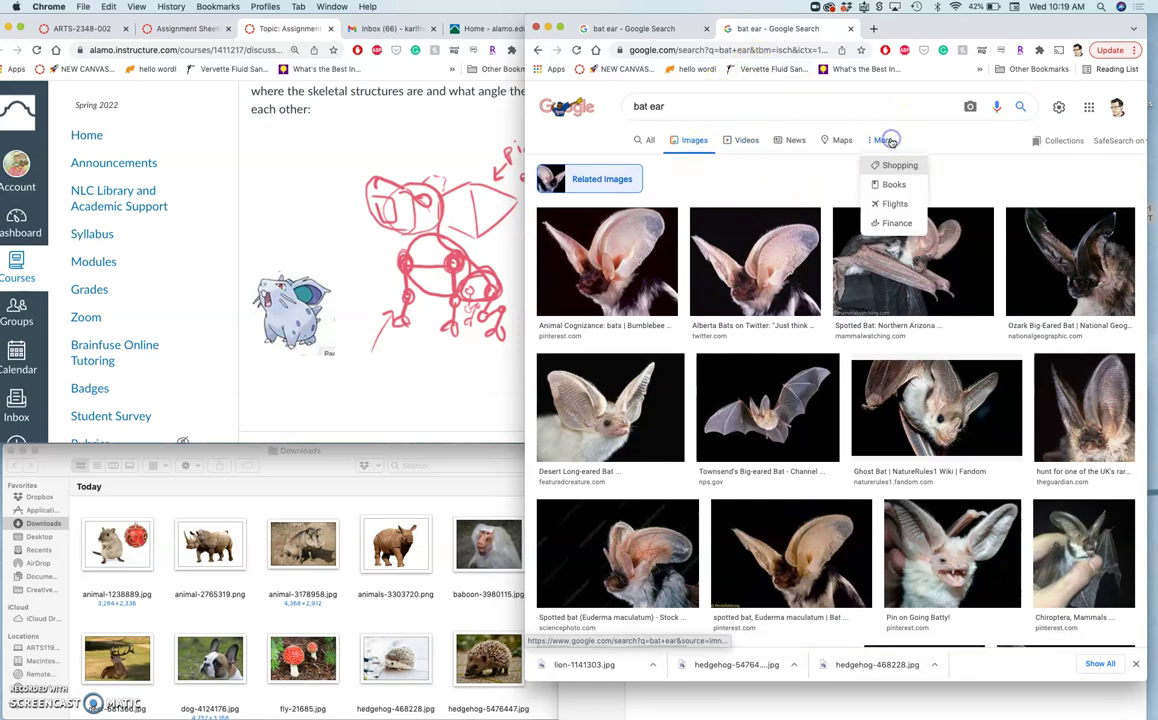
click(928, 143)
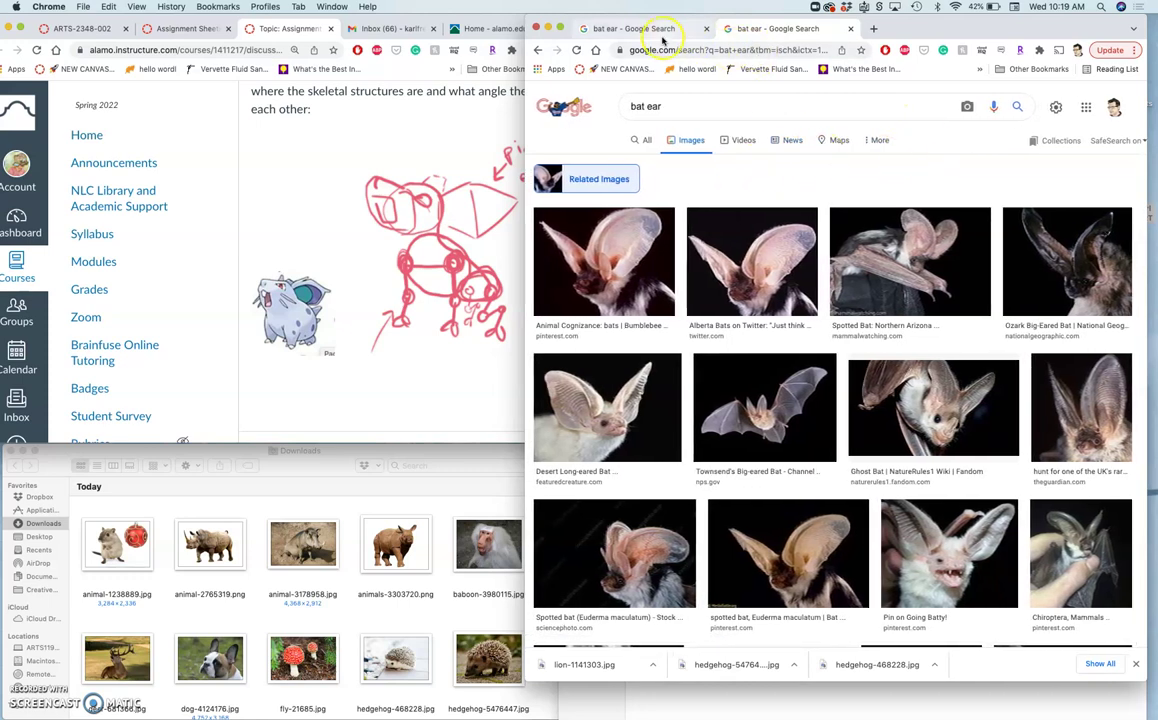
Return to the original bat ear results and filter them to large images
click(658, 30)
scroll(880, 215, up, 10)
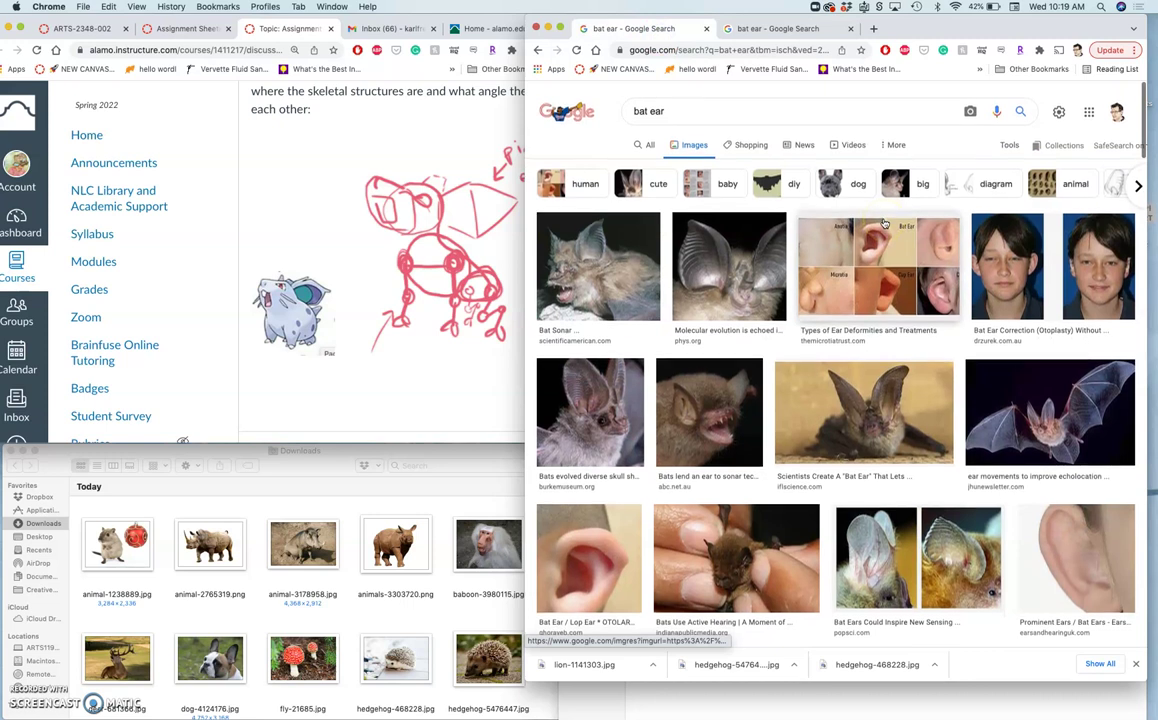
click(1009, 145)
click(633, 162)
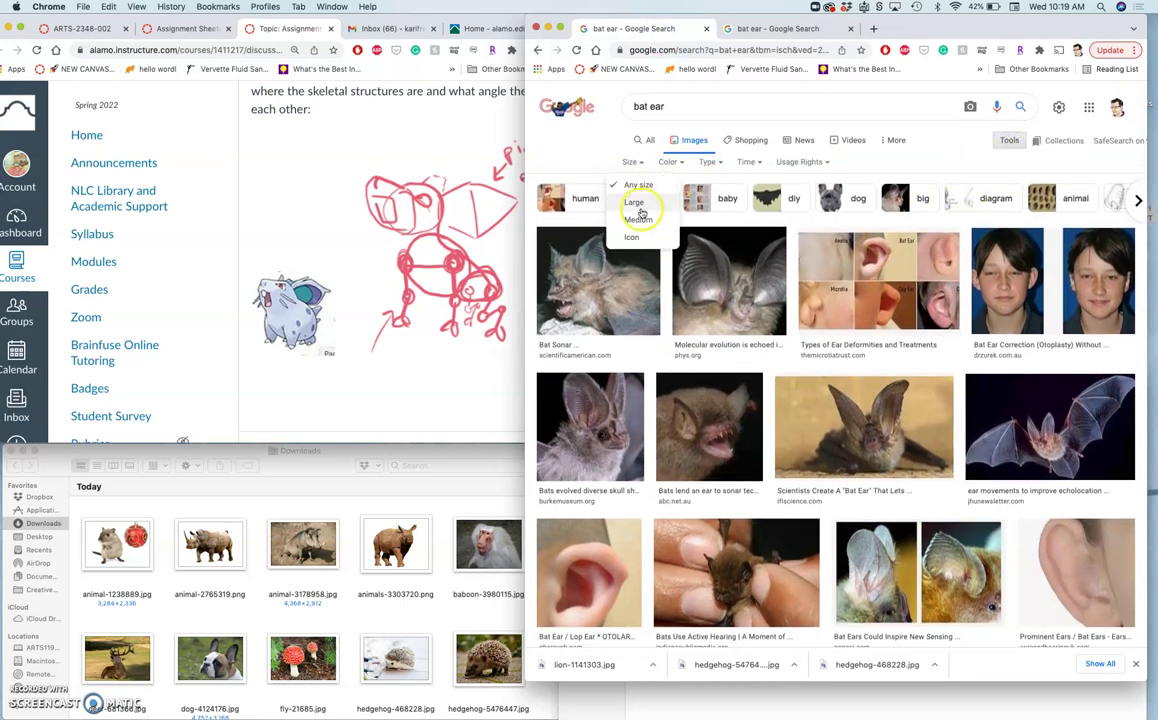
click(636, 204)
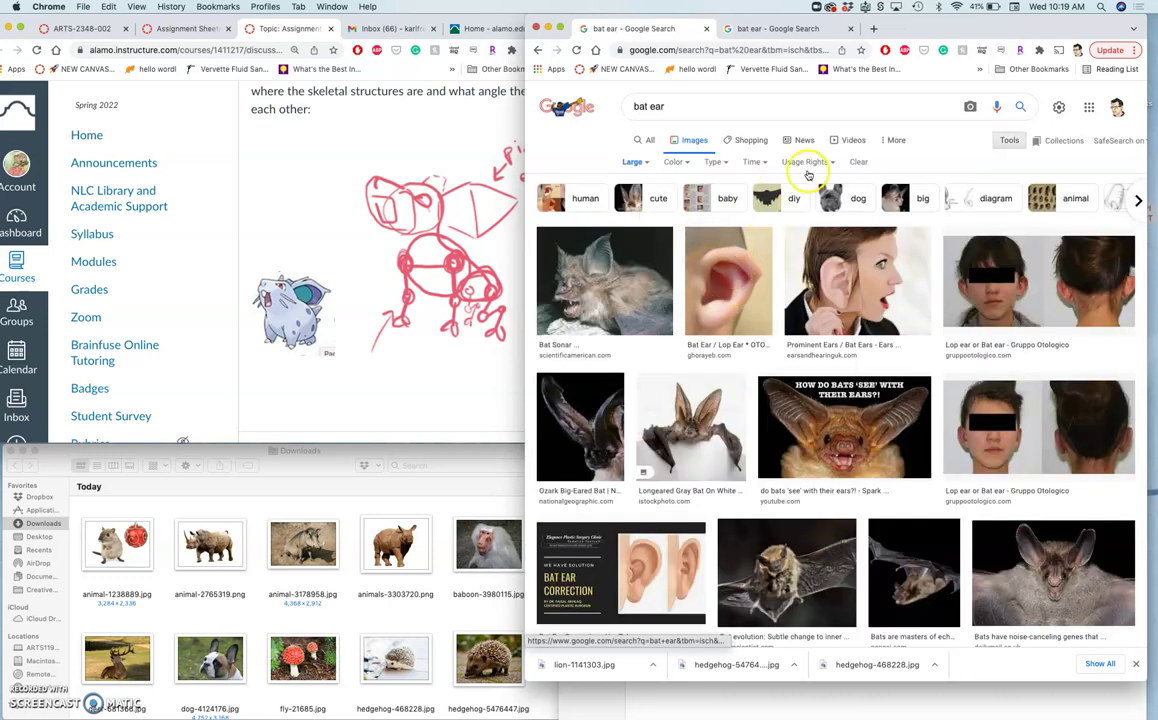
Restrict the results to Creative Commons licenses and look through them for a suitable bat ear photo
click(806, 163)
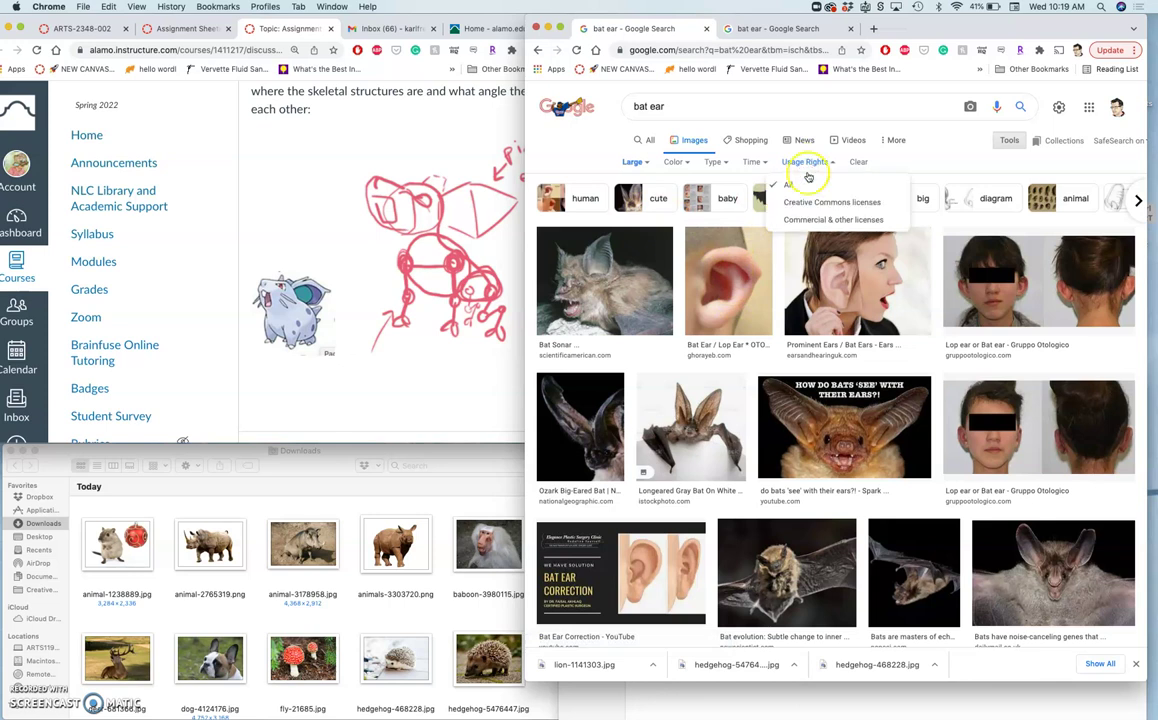
click(808, 203)
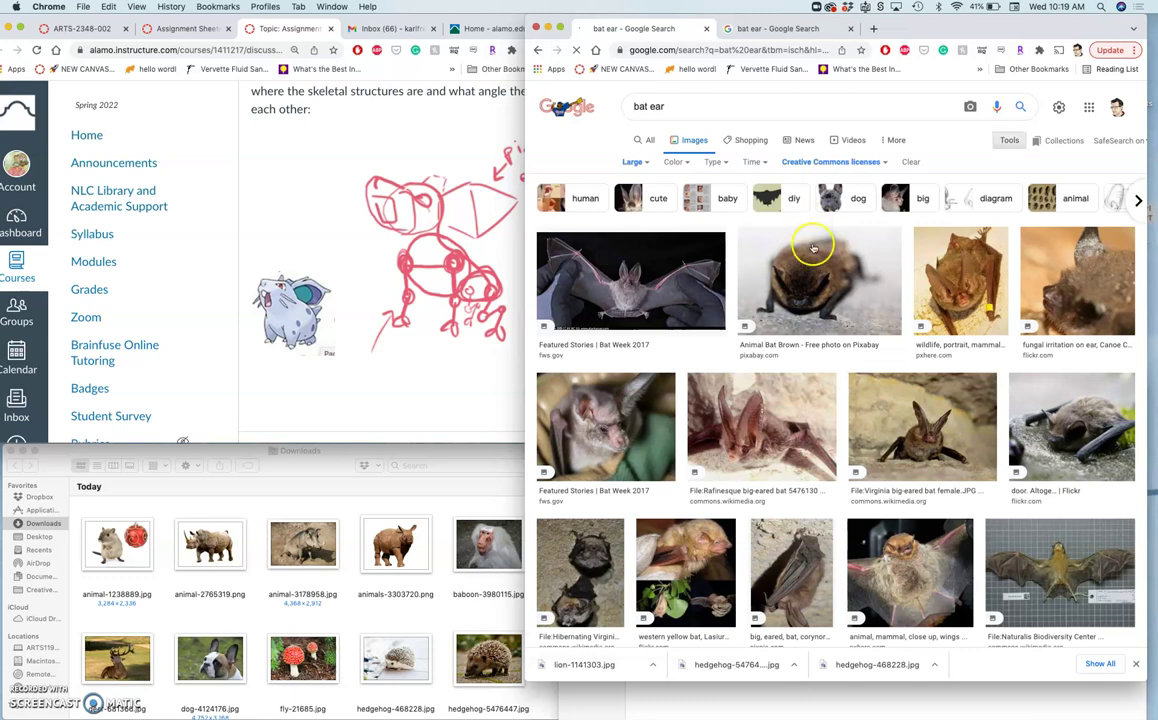
scroll(820, 290, down, 5)
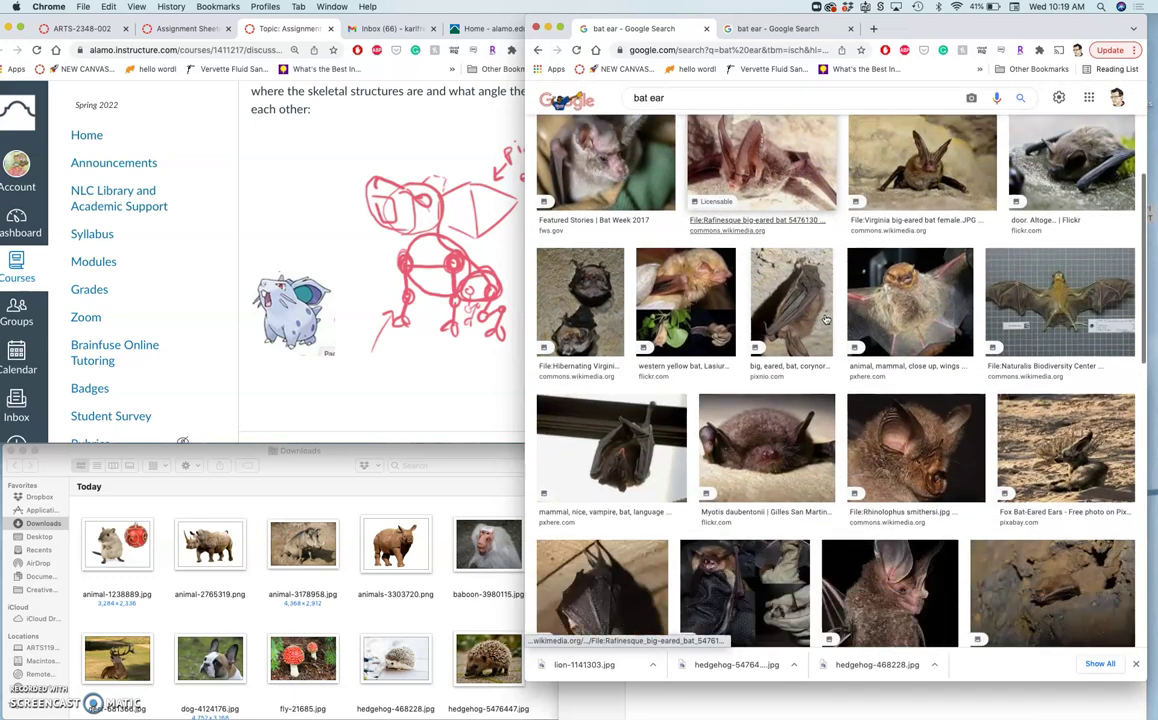
scroll(826, 319, down, 7)
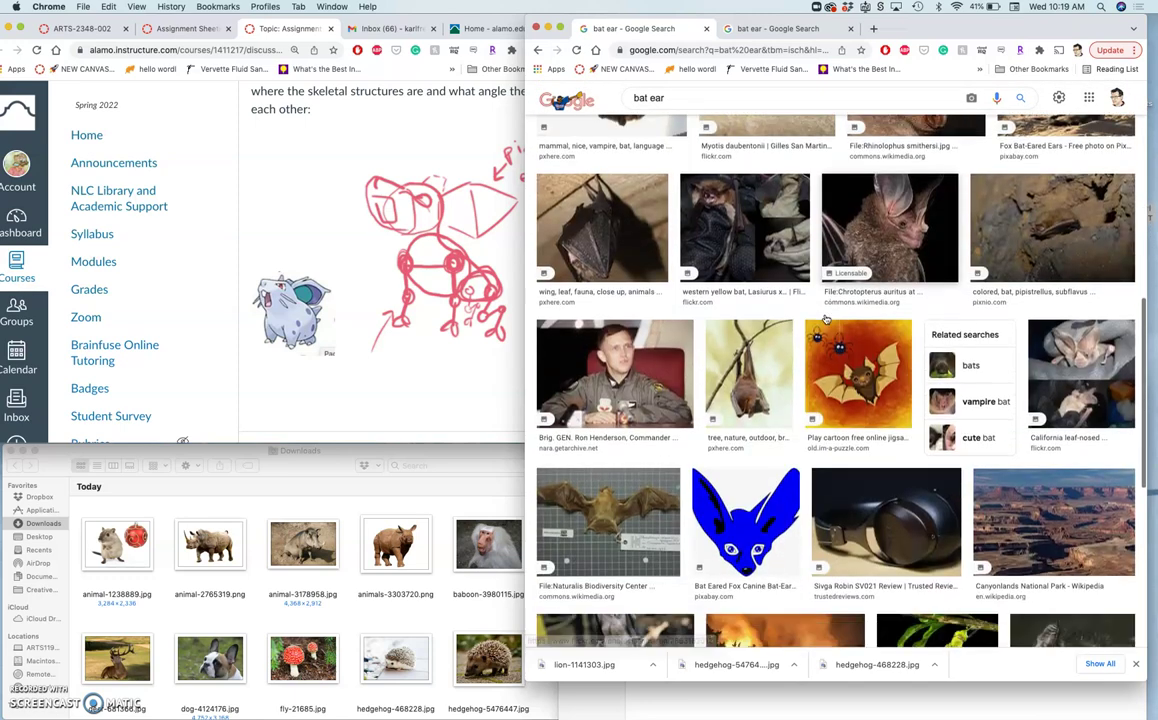
scroll(826, 319, down, 7)
scroll(826, 319, up, 9)
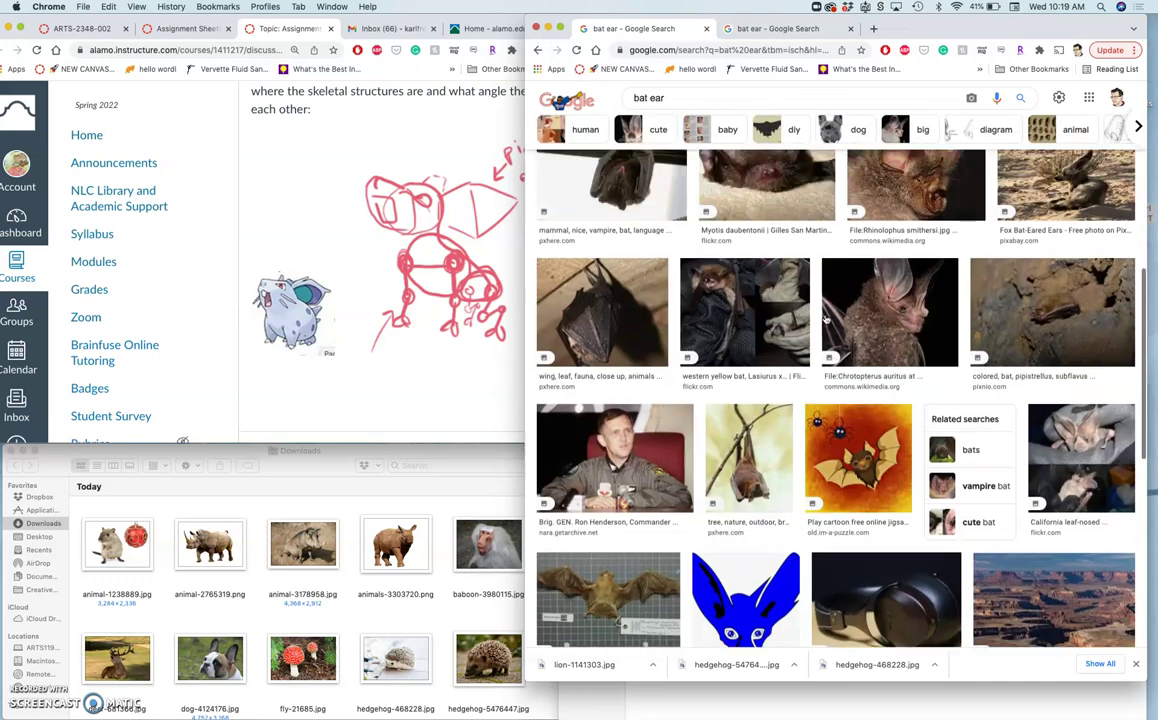
scroll(826, 319, up, 5)
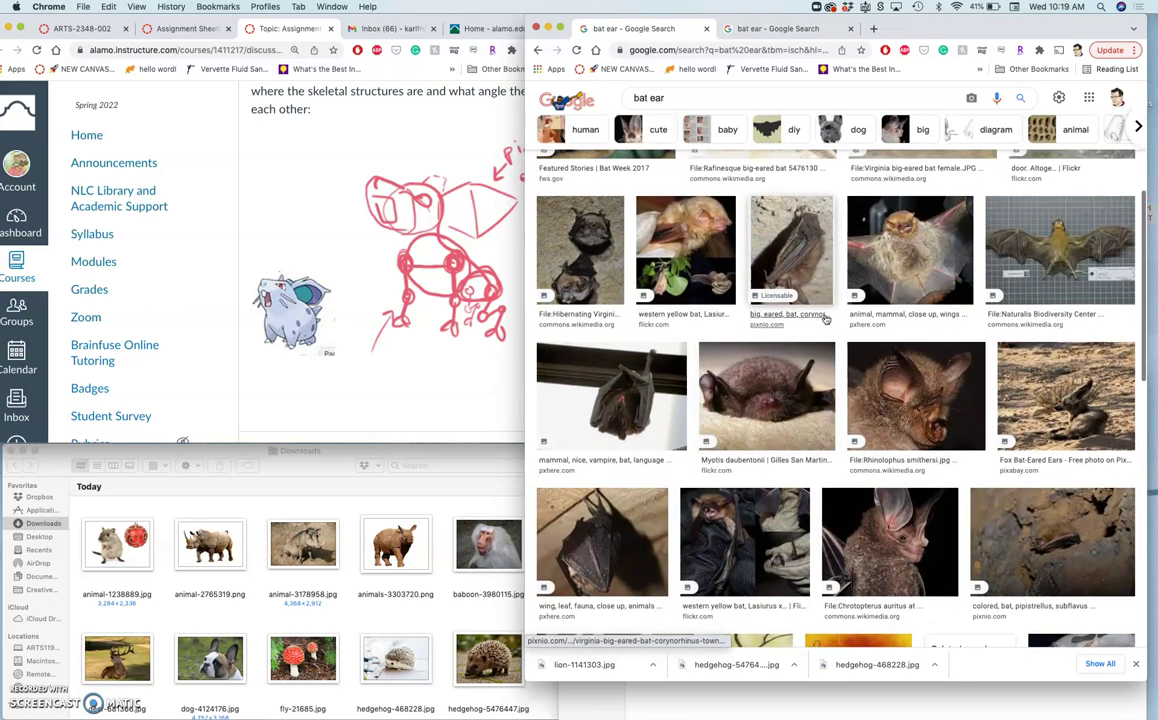
scroll(826, 319, up, 3)
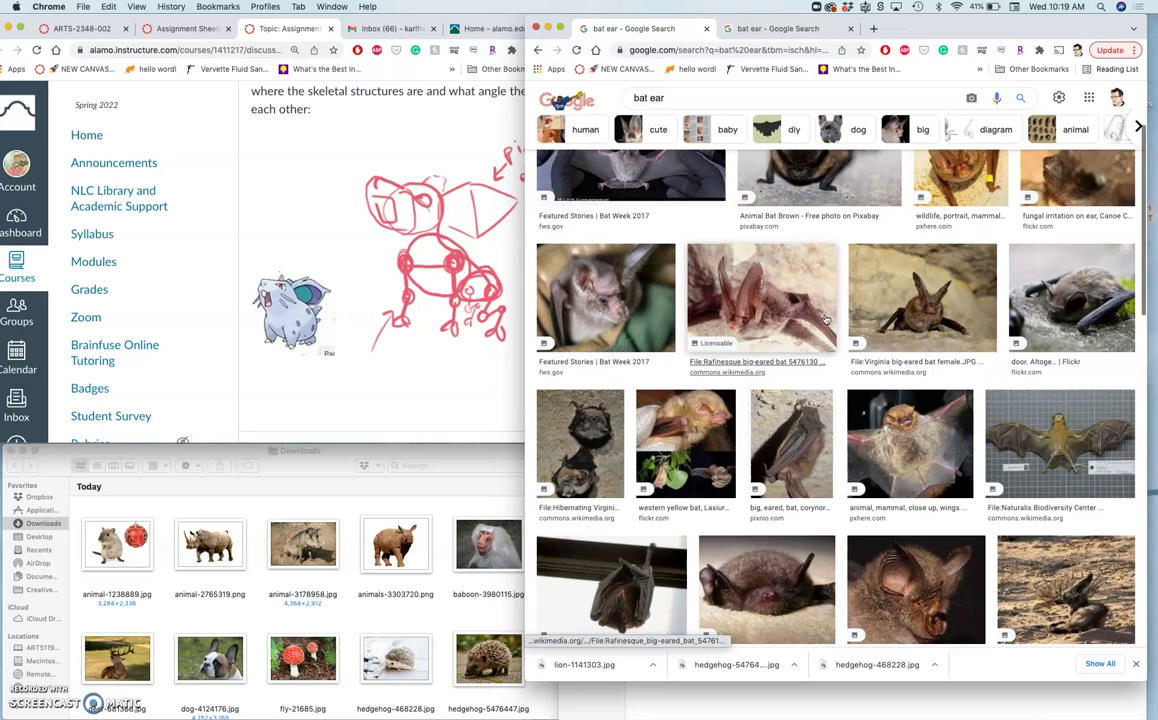
scroll(826, 319, up, 3)
click(826, 329)
scroll(826, 329, down, 15)
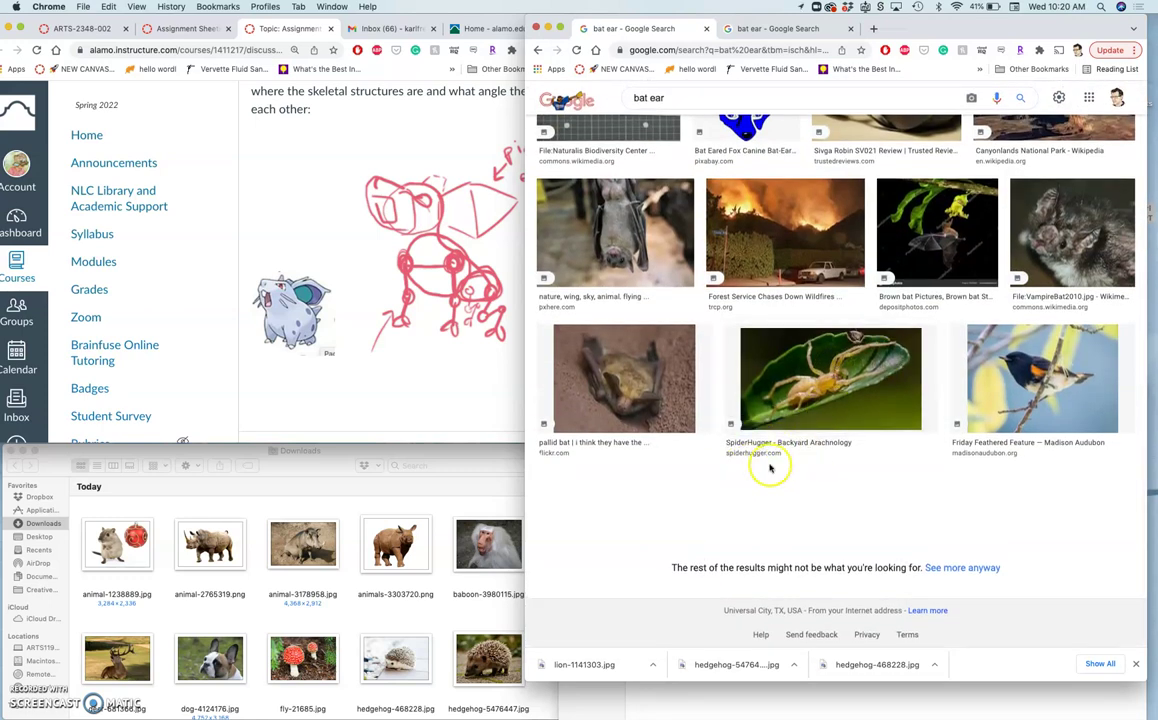
scroll(795, 429, up, 2)
scroll(795, 429, up, 4)
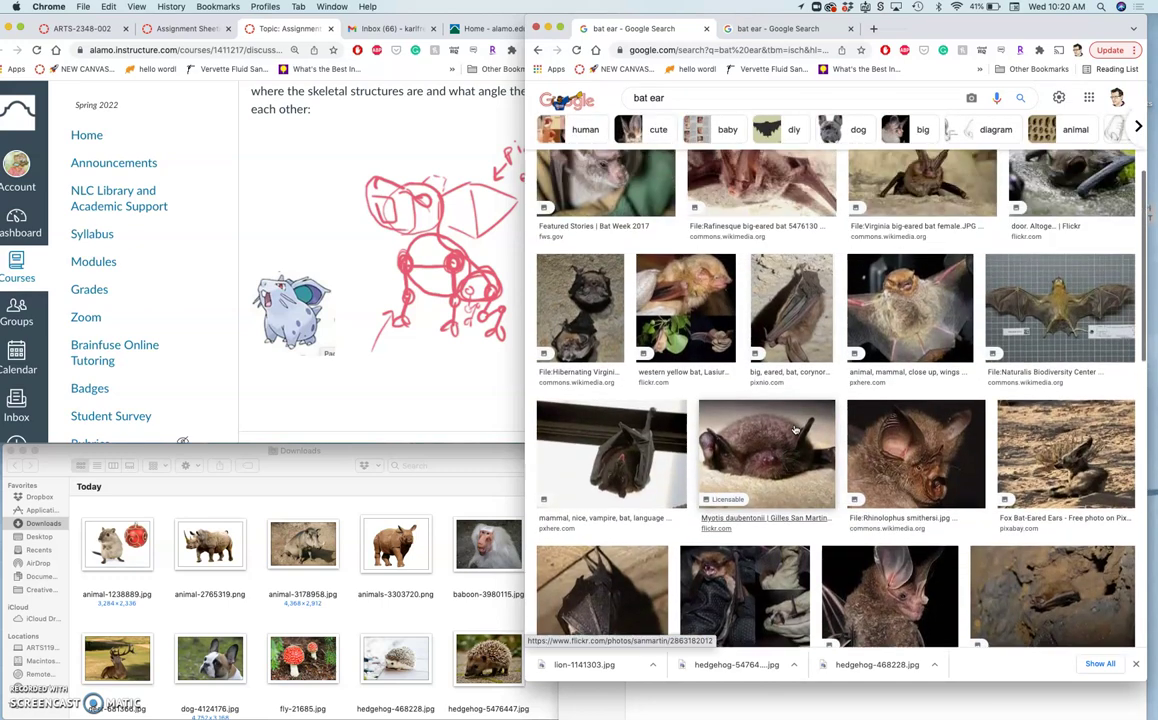
scroll(782, 368, up, 4)
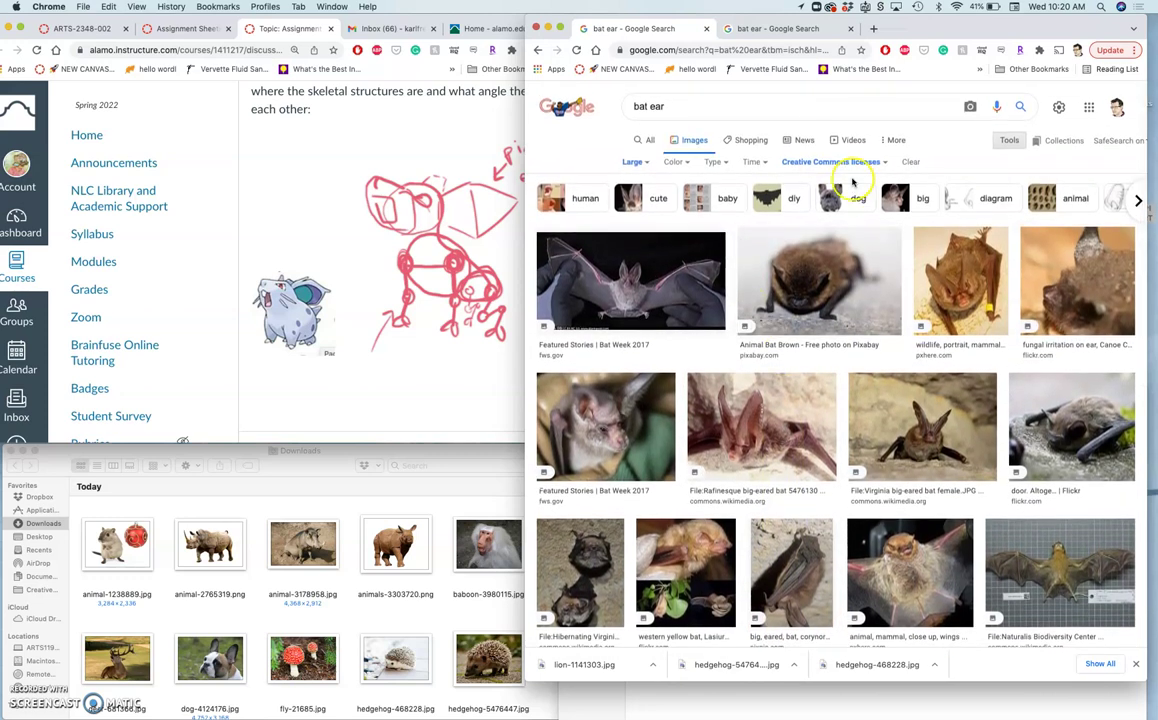
Set the usage rights filter back to All and open the iStock long-eared gray bat photo in a new tab
click(830, 162)
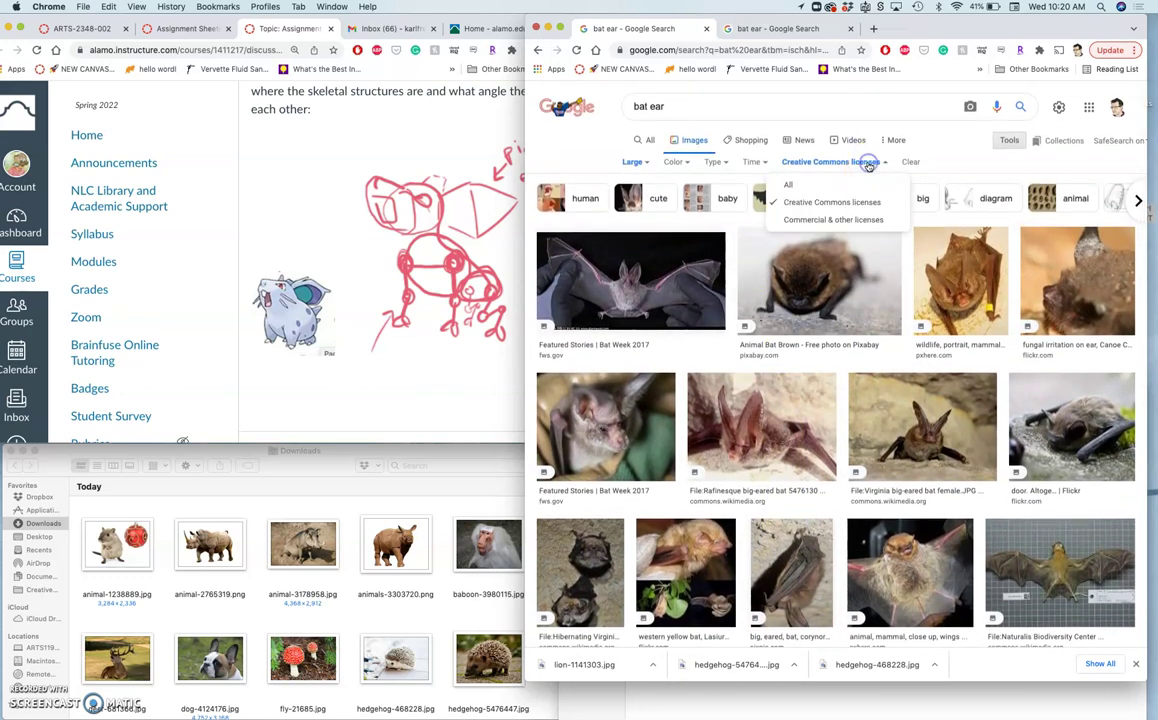
click(792, 186)
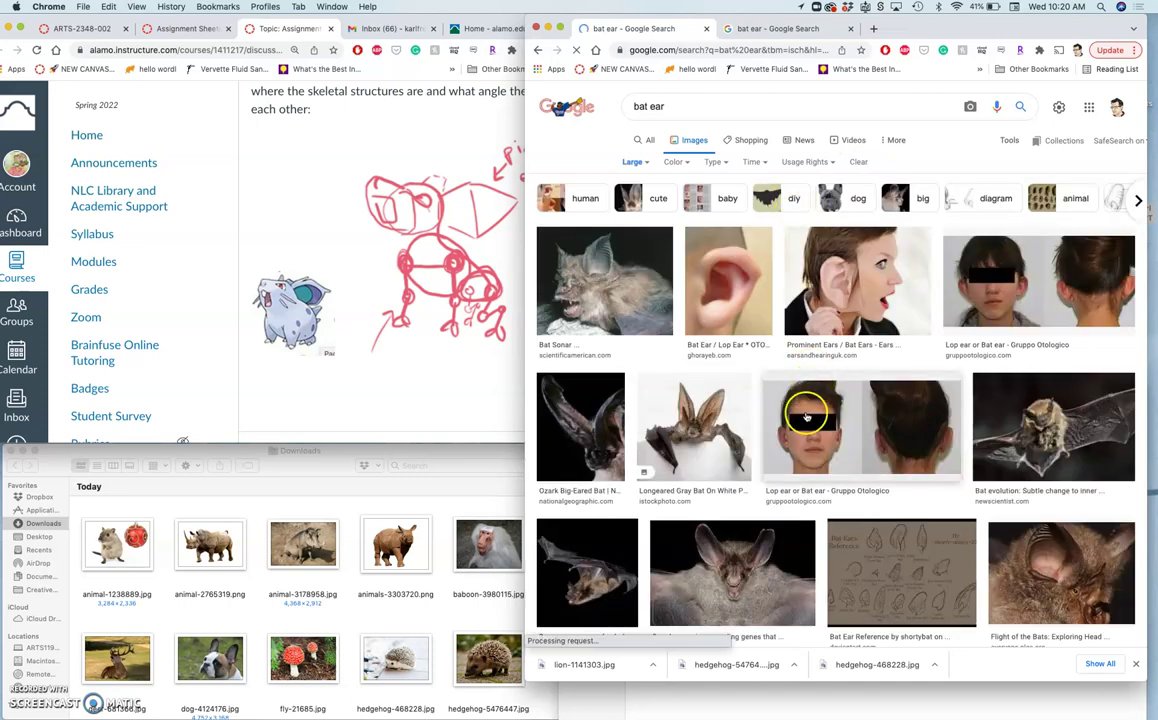
scroll(811, 390, down, 2)
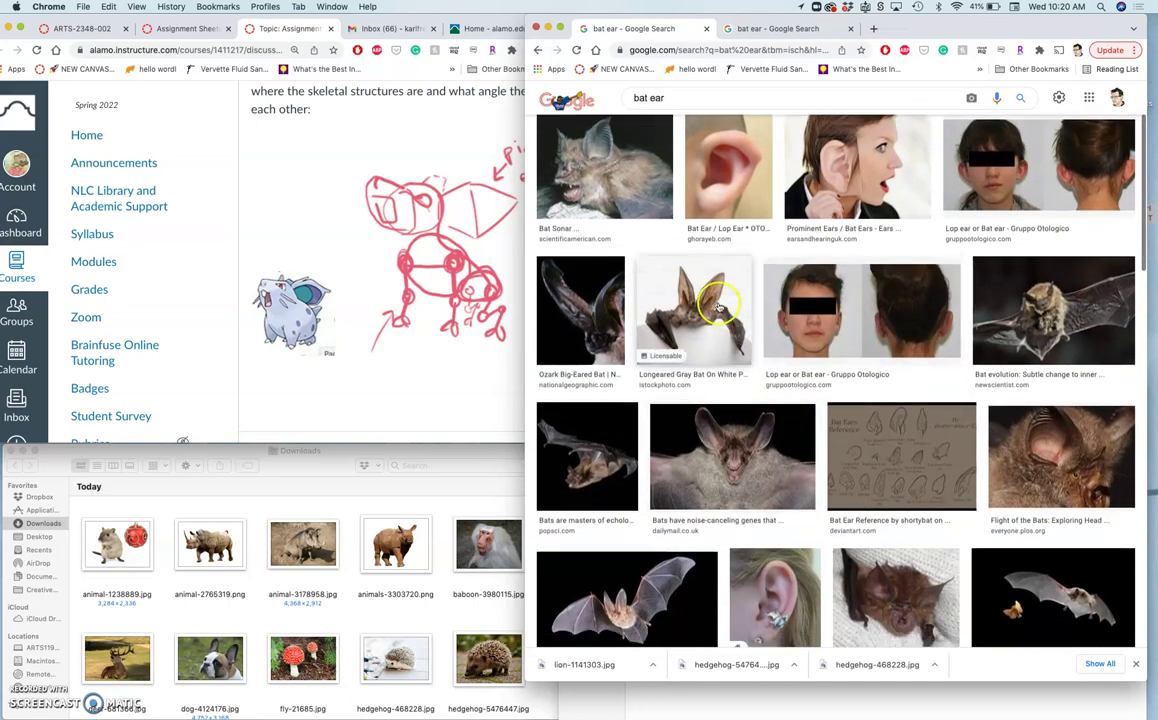
right_click(648, 271)
click(741, 305)
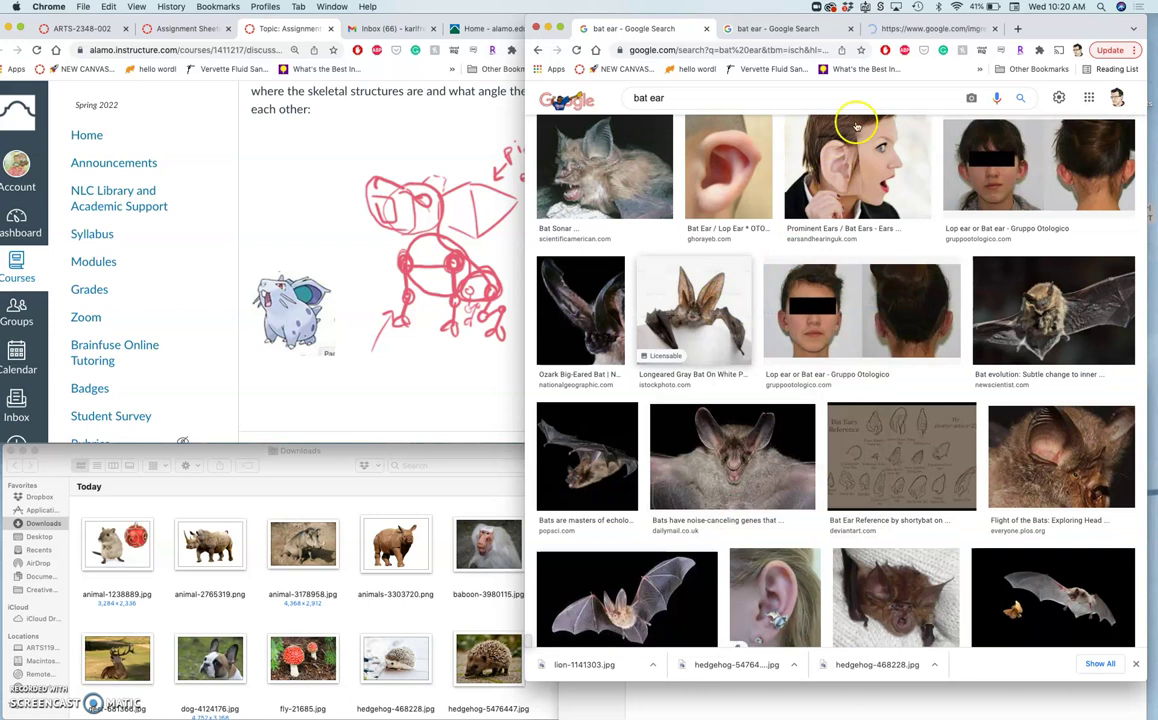
click(880, 28)
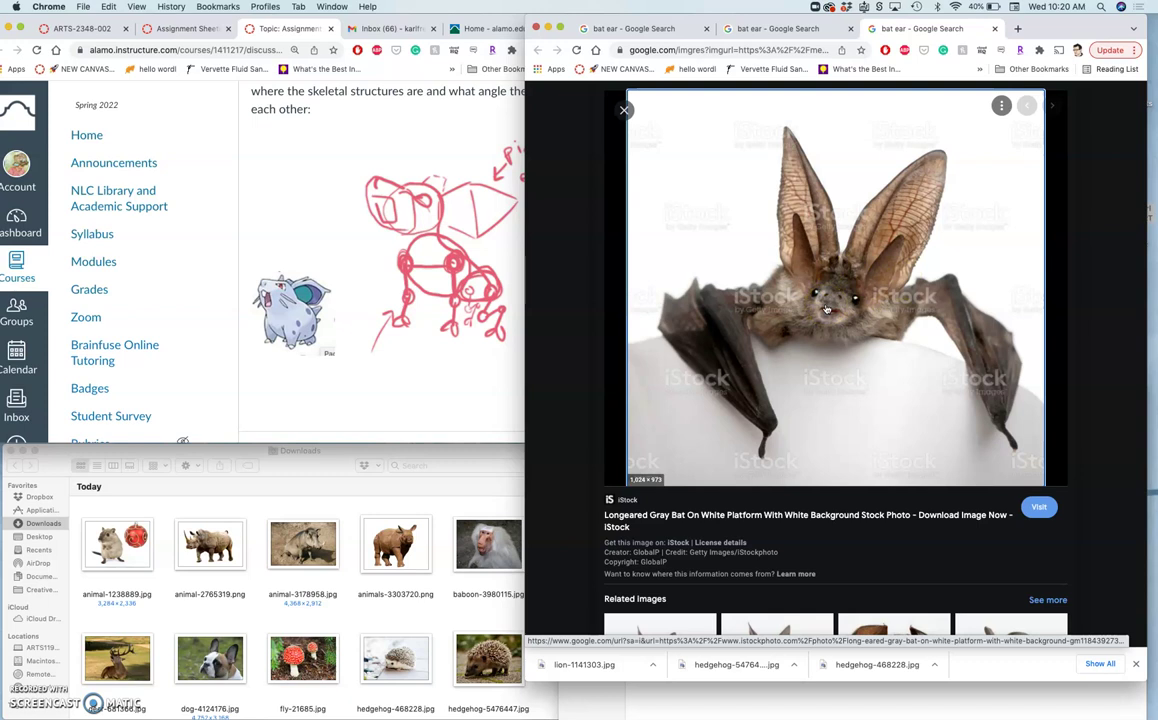
Examine the iStock bat photo and its related images, and open the side-view grey long-eared bat from naturerules1.fandom.com
scroll(826, 309, down, 5)
scroll(826, 309, down, 1)
scroll(851, 358, up, 5)
scroll(843, 252, down, 4)
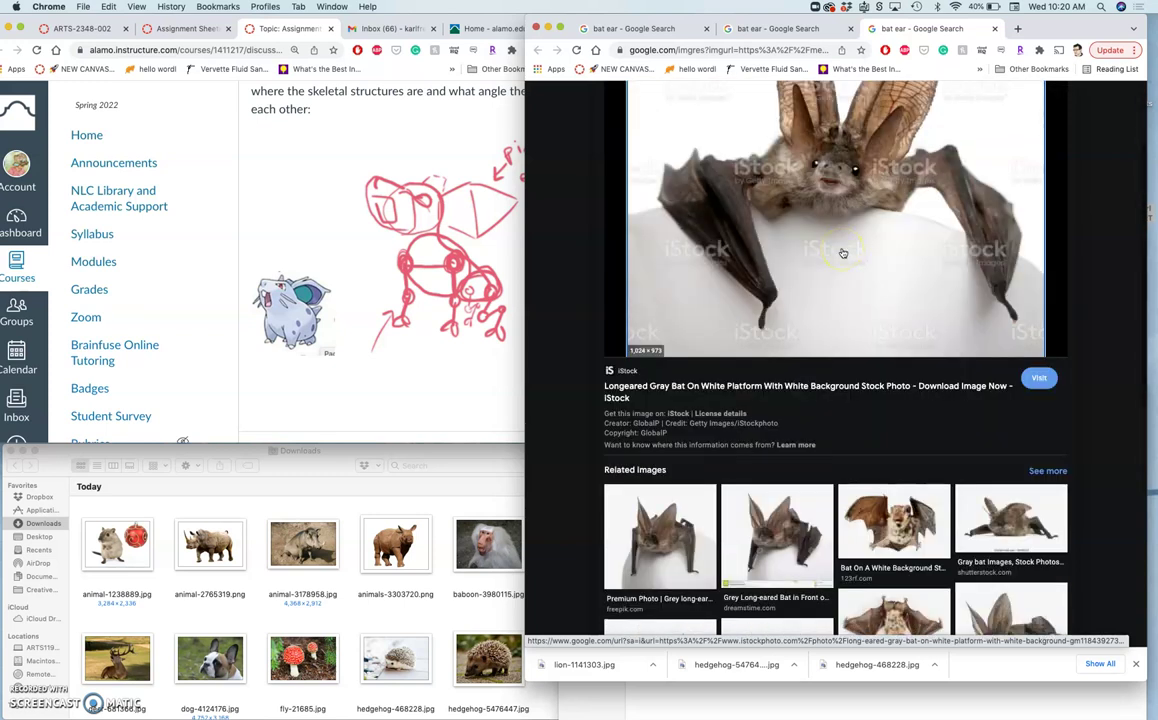
scroll(745, 305, down, 5)
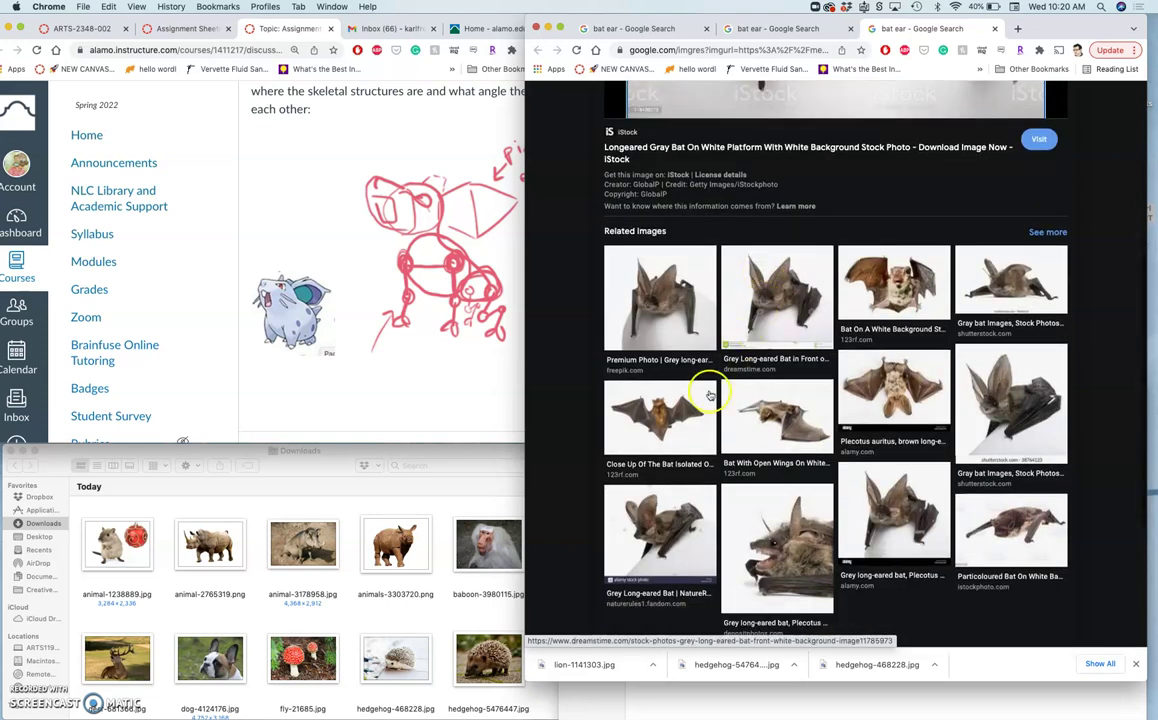
click(673, 514)
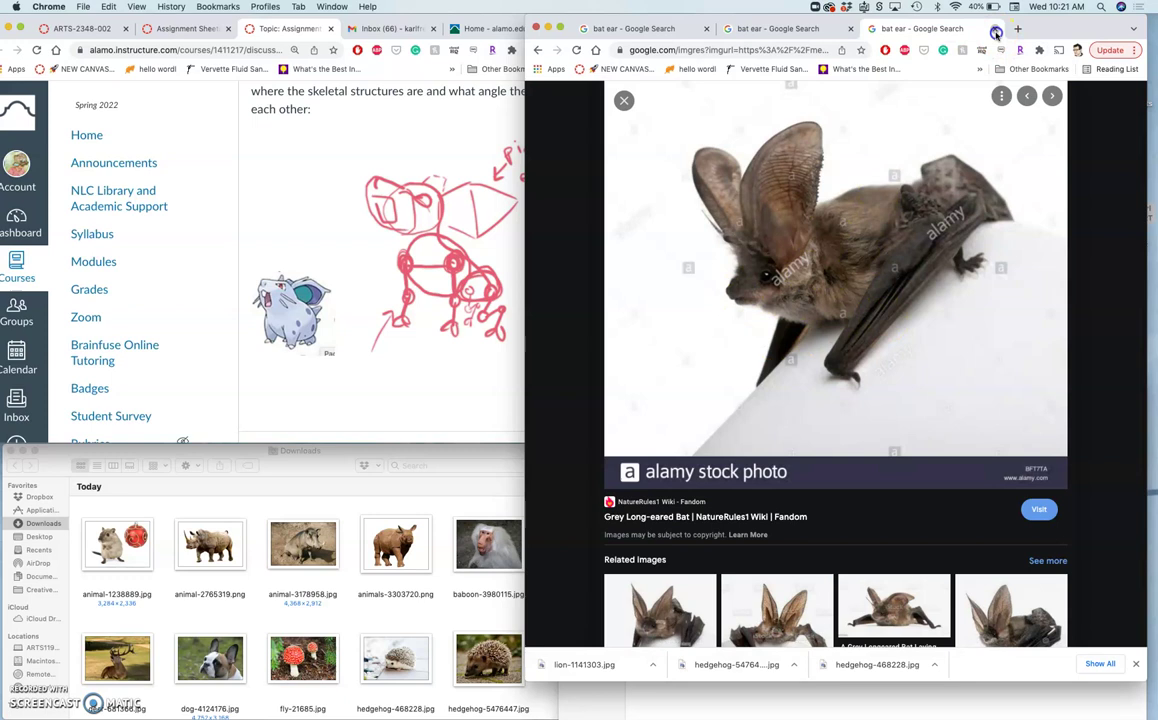
Close the two extra bat photo tabs and open the dkfindout.com microbat image from the large bat ear results in a new tab
click(994, 28)
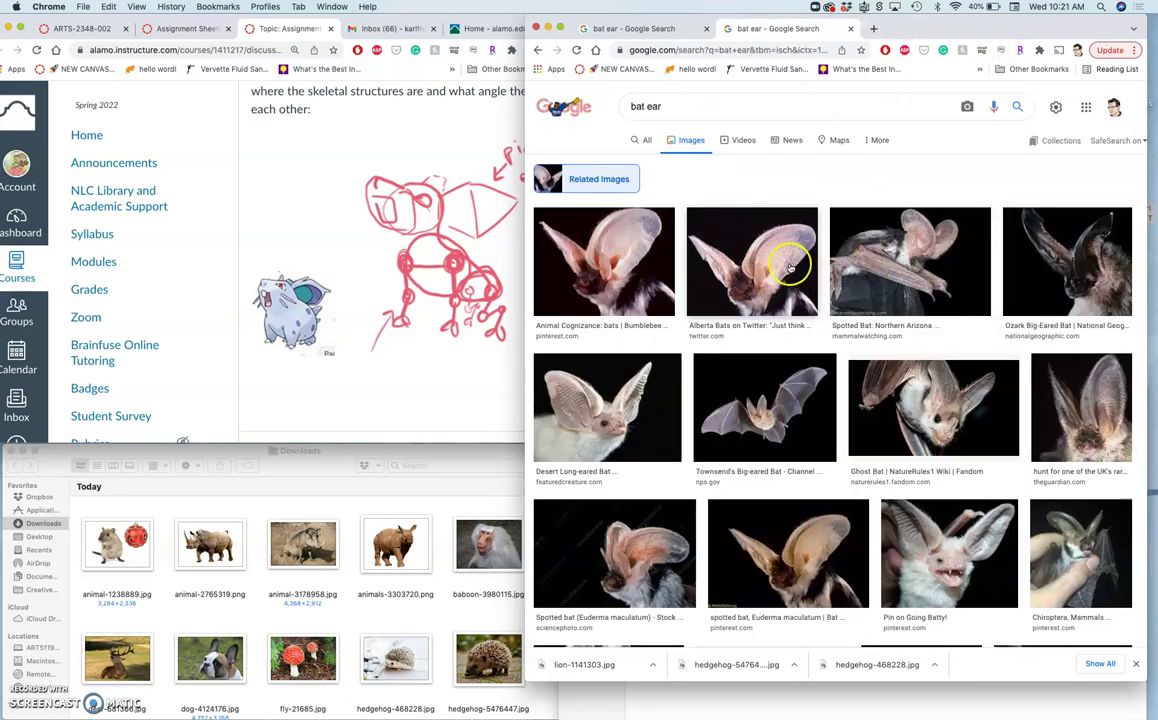
click(851, 29)
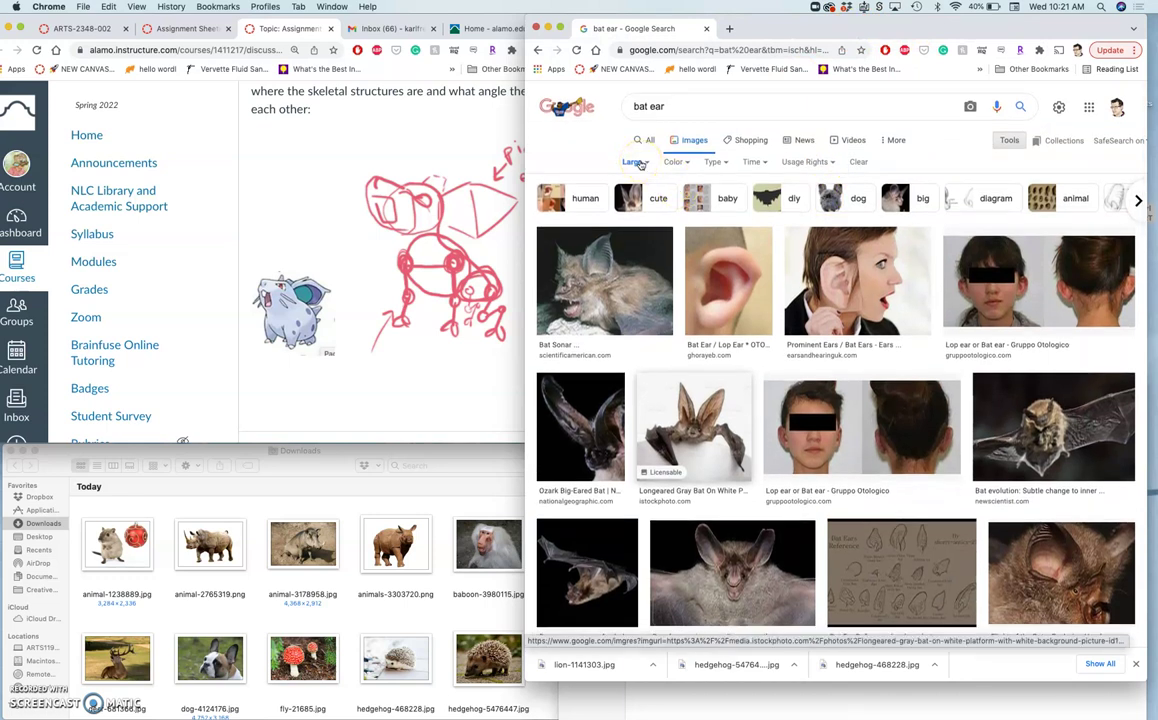
scroll(640, 164, down, 5)
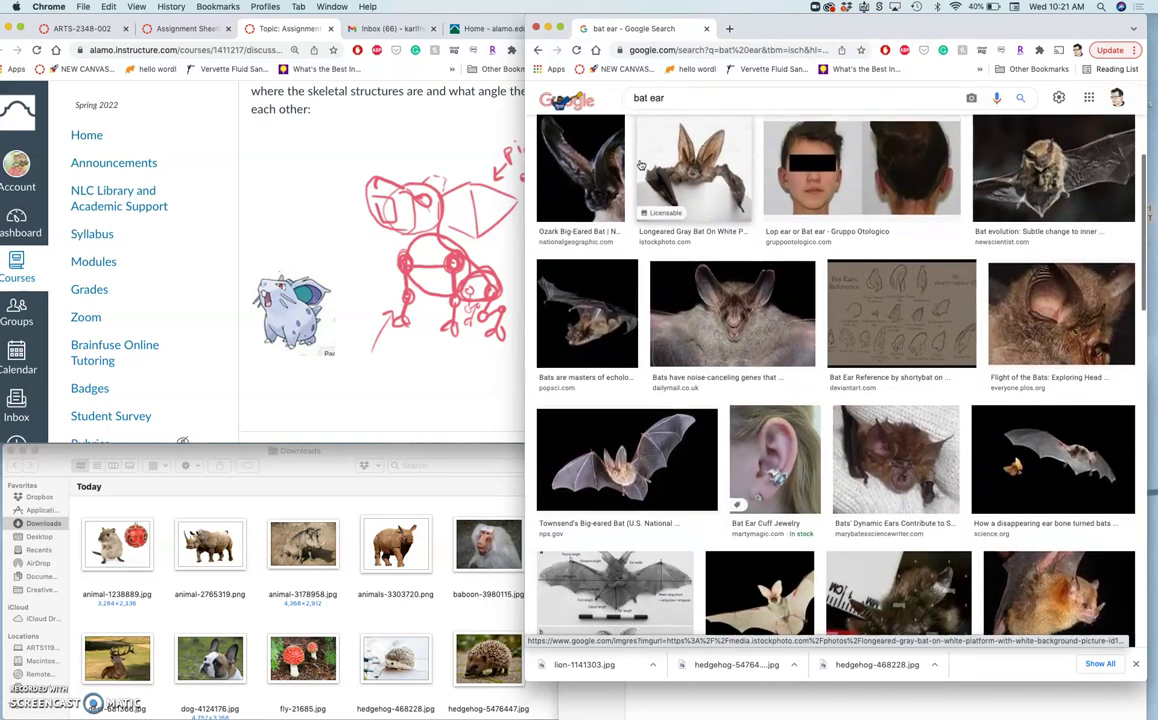
scroll(640, 164, down, 3)
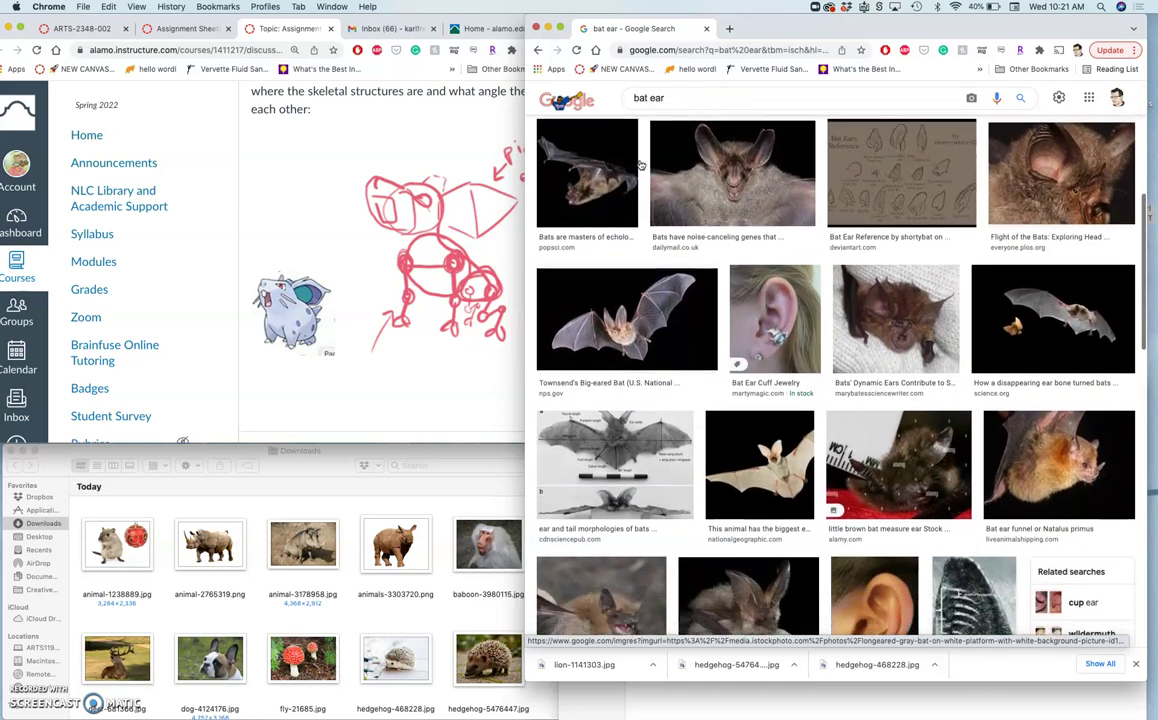
scroll(640, 164, down, 5)
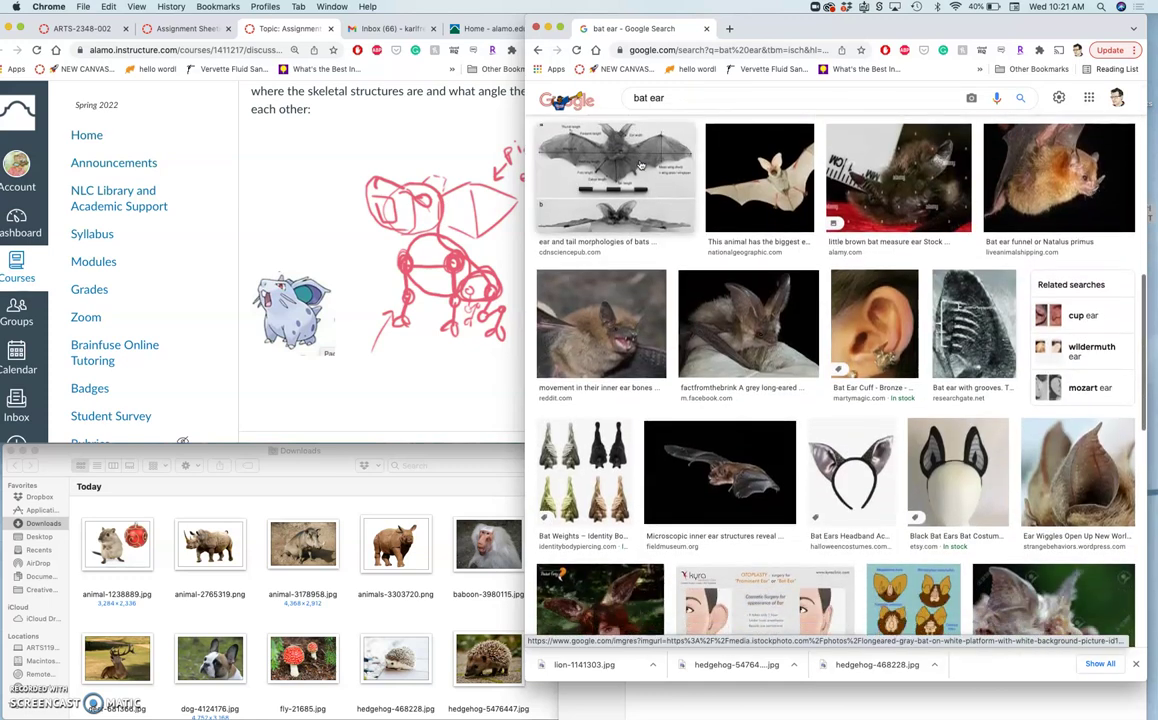
scroll(640, 164, down, 2)
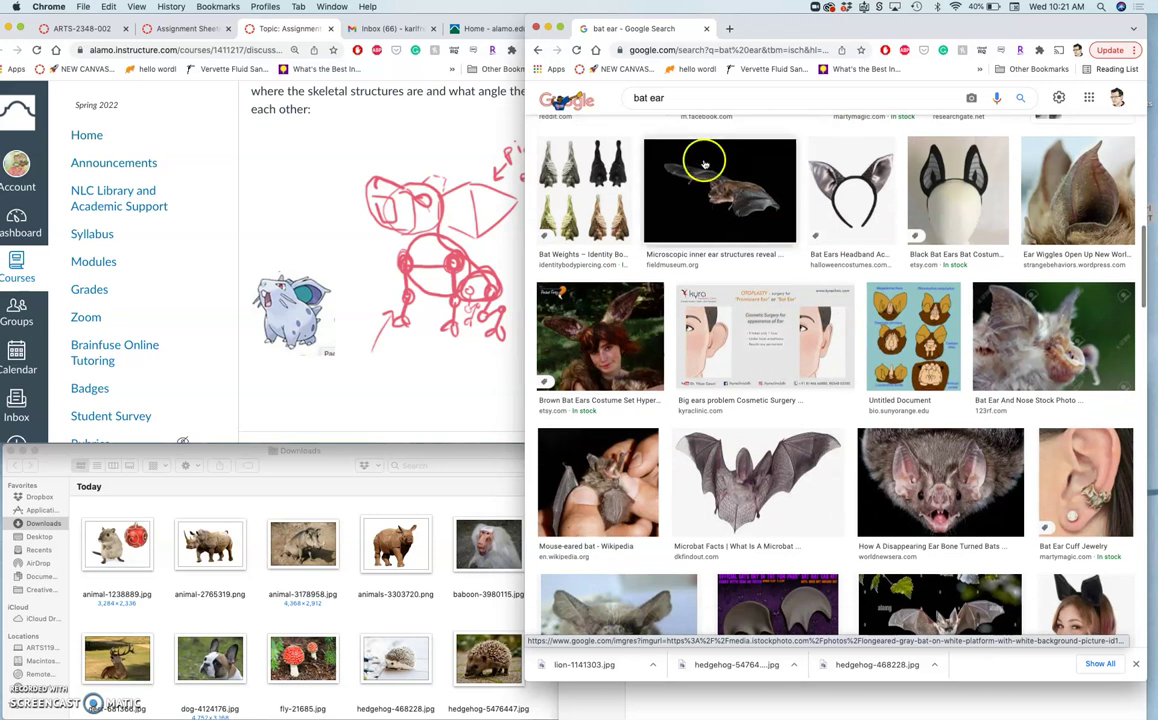
right_click(733, 512)
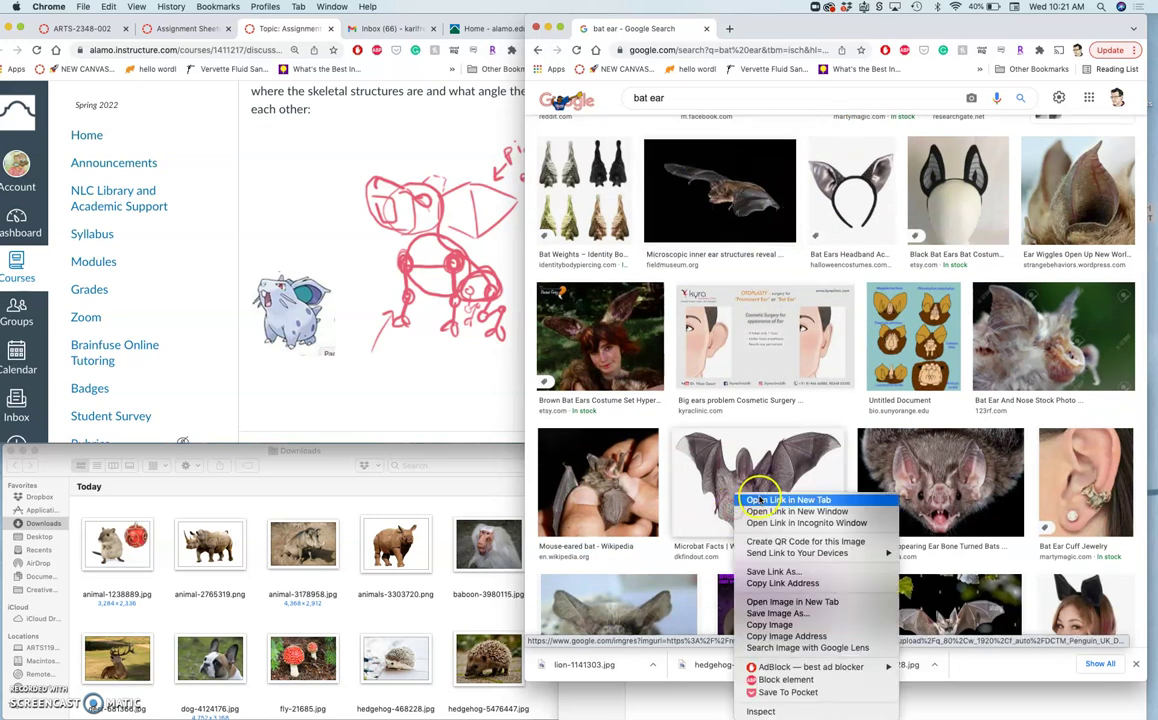
click(772, 571)
click(775, 29)
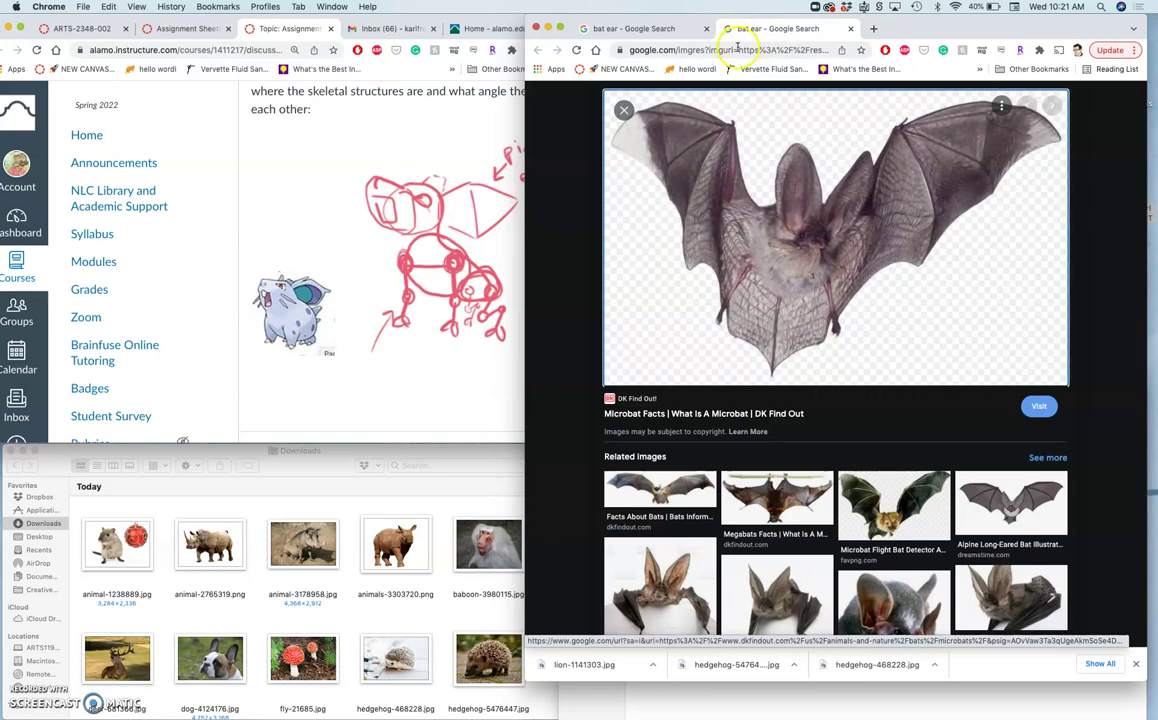
Open the microbat image's dkfindout.com source page in a new tab, look it over and return to the image preview
right_click(800, 222)
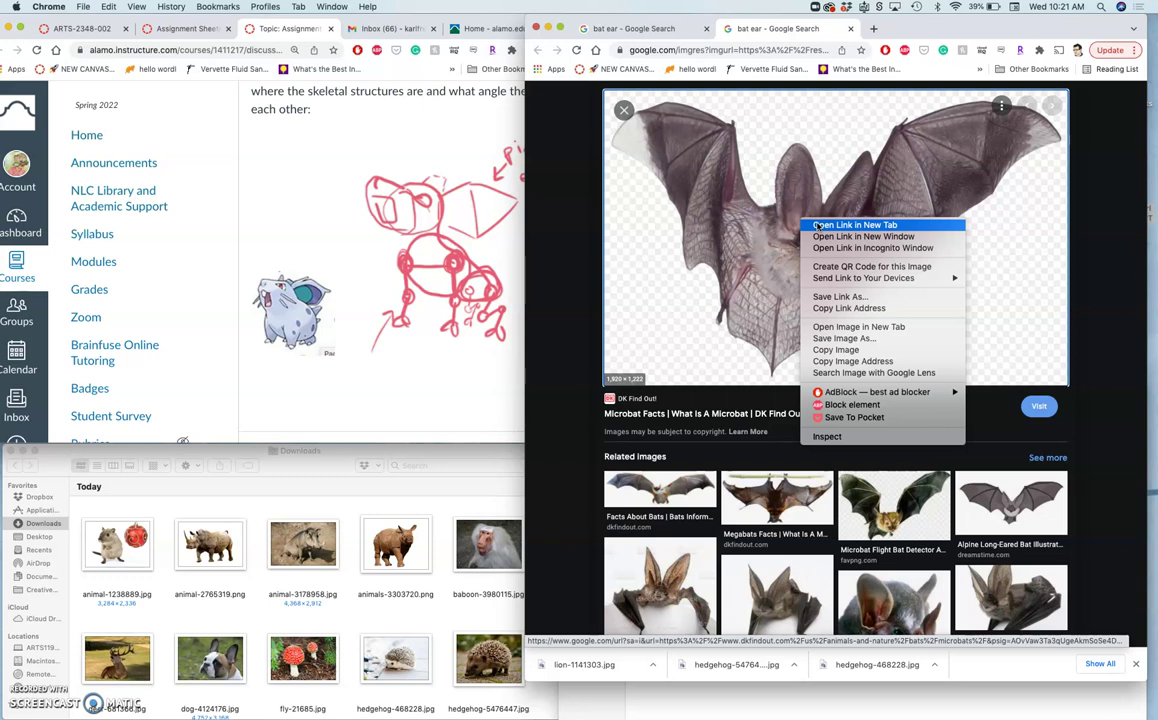
click(818, 226)
click(916, 30)
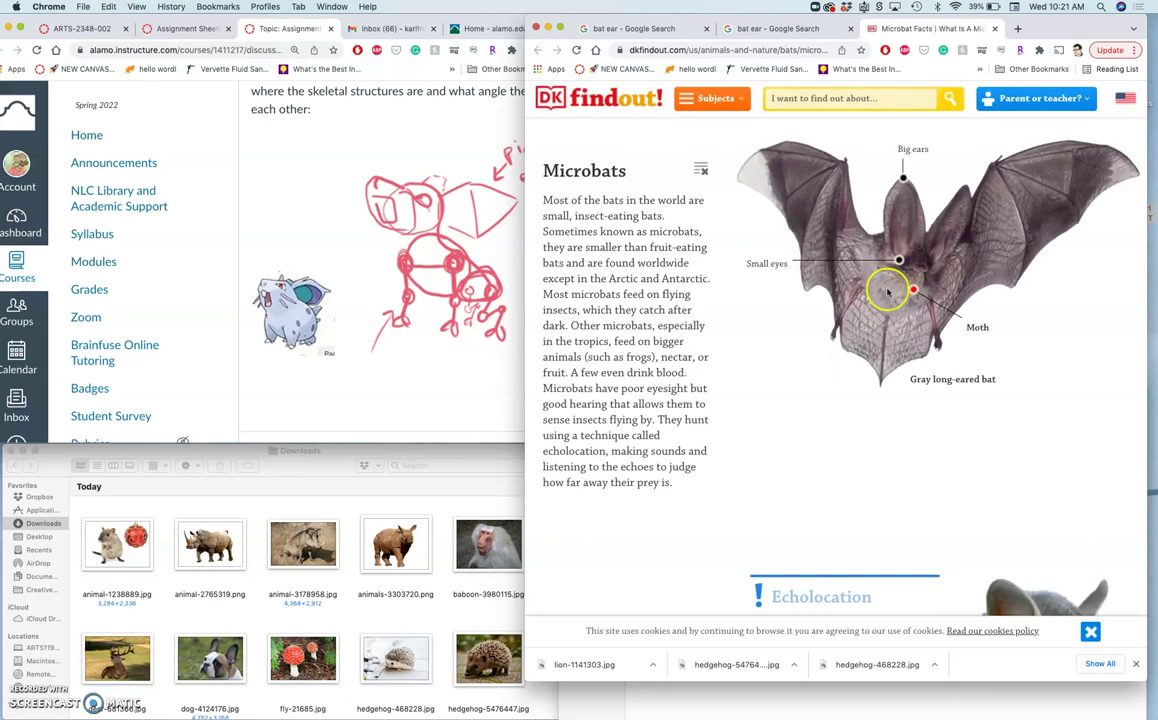
scroll(885, 310, down, 5)
scroll(885, 313, up, 5)
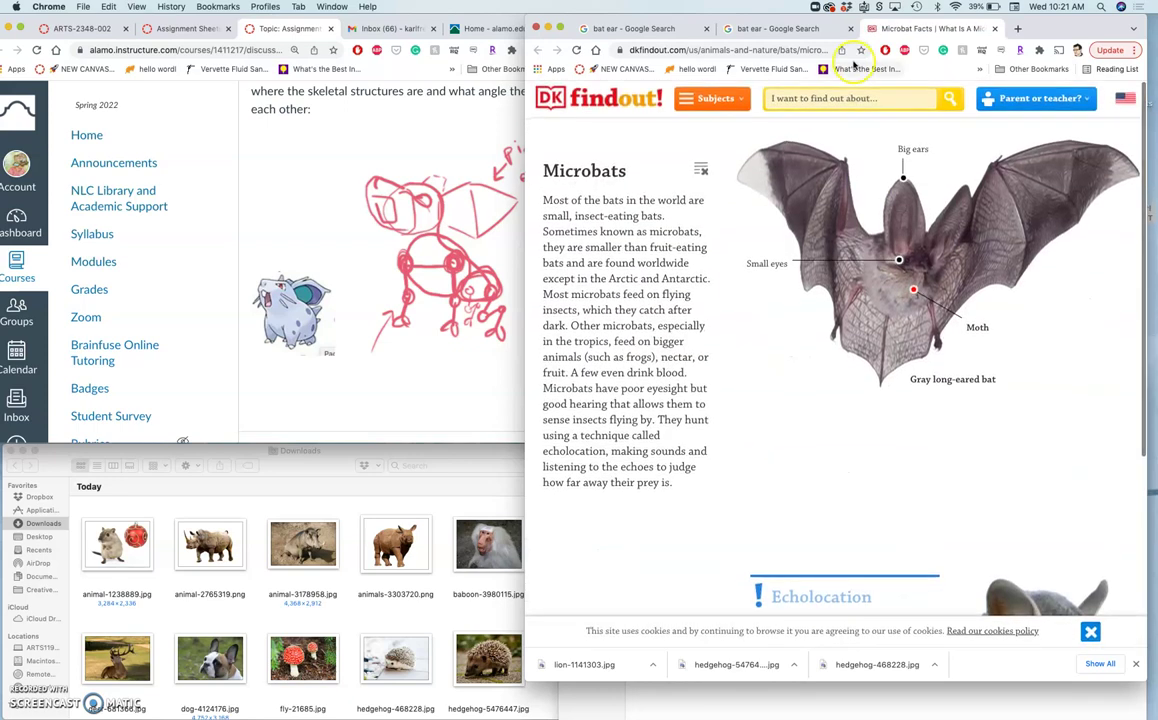
click(793, 28)
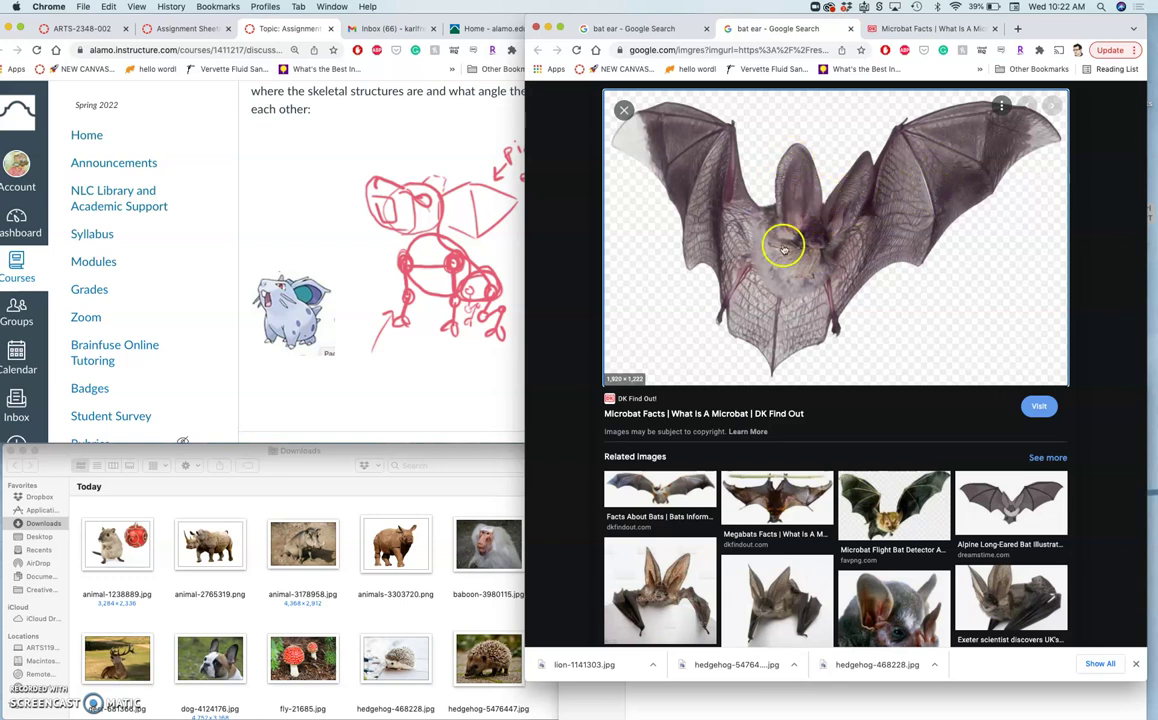
Open the microbat image file by itself in a new tab and switch to it
right_click(828, 257)
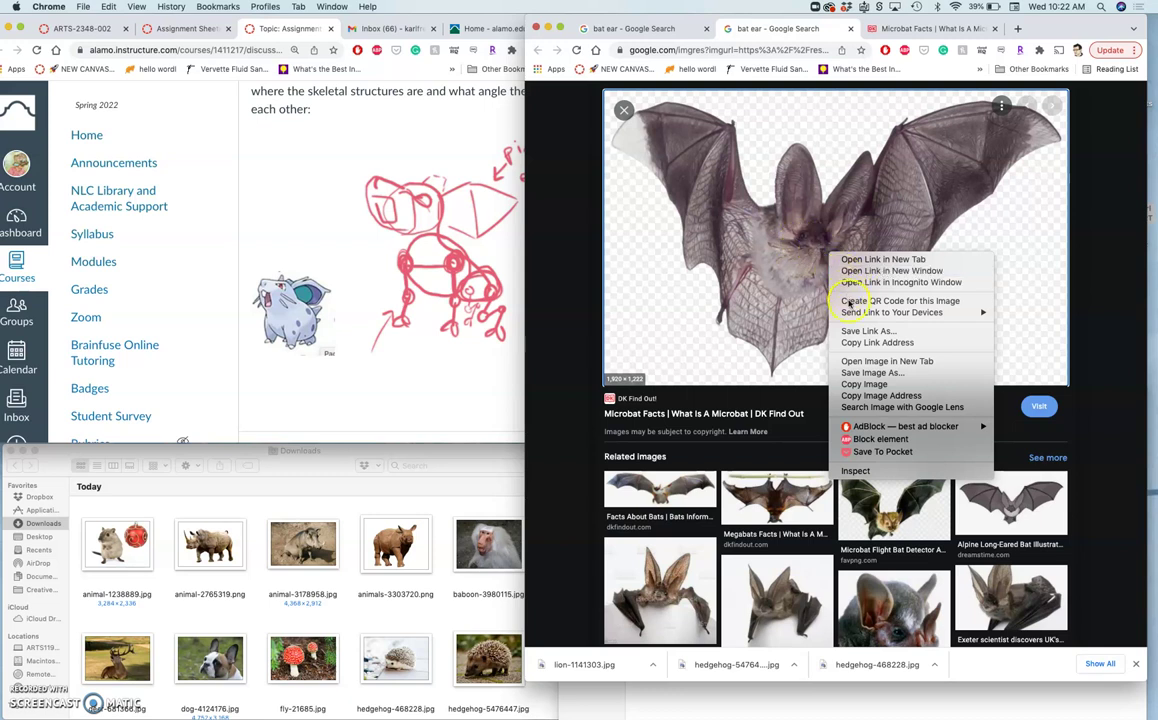
click(851, 360)
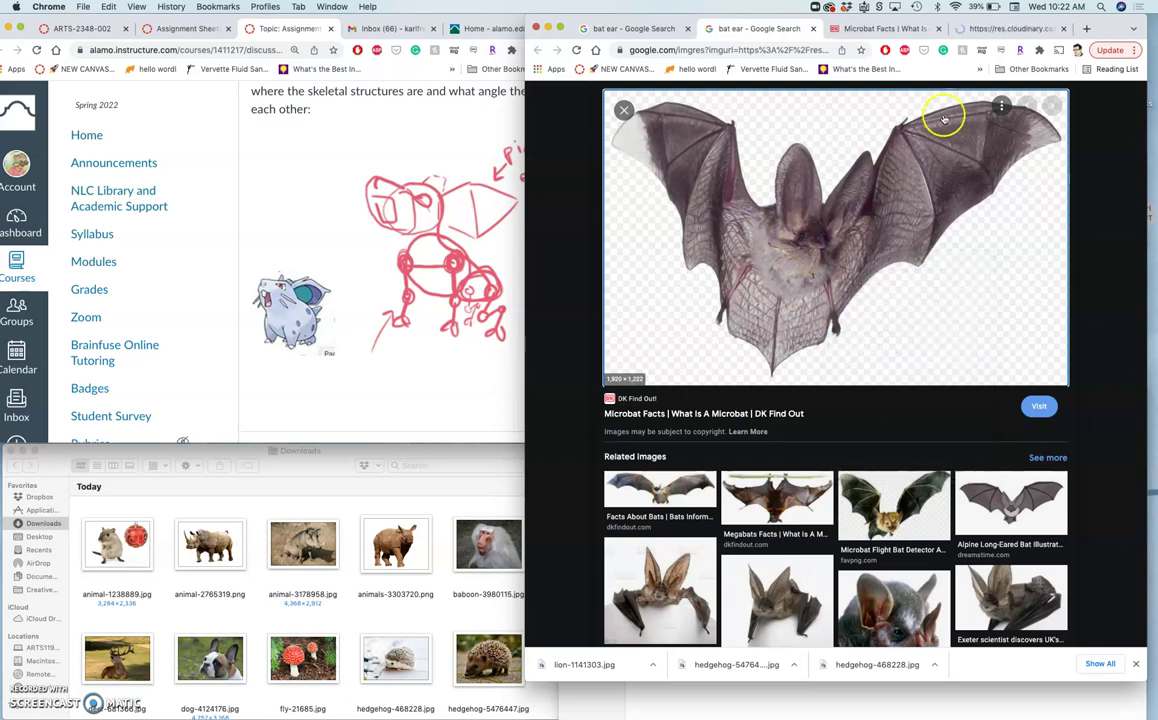
click(1000, 30)
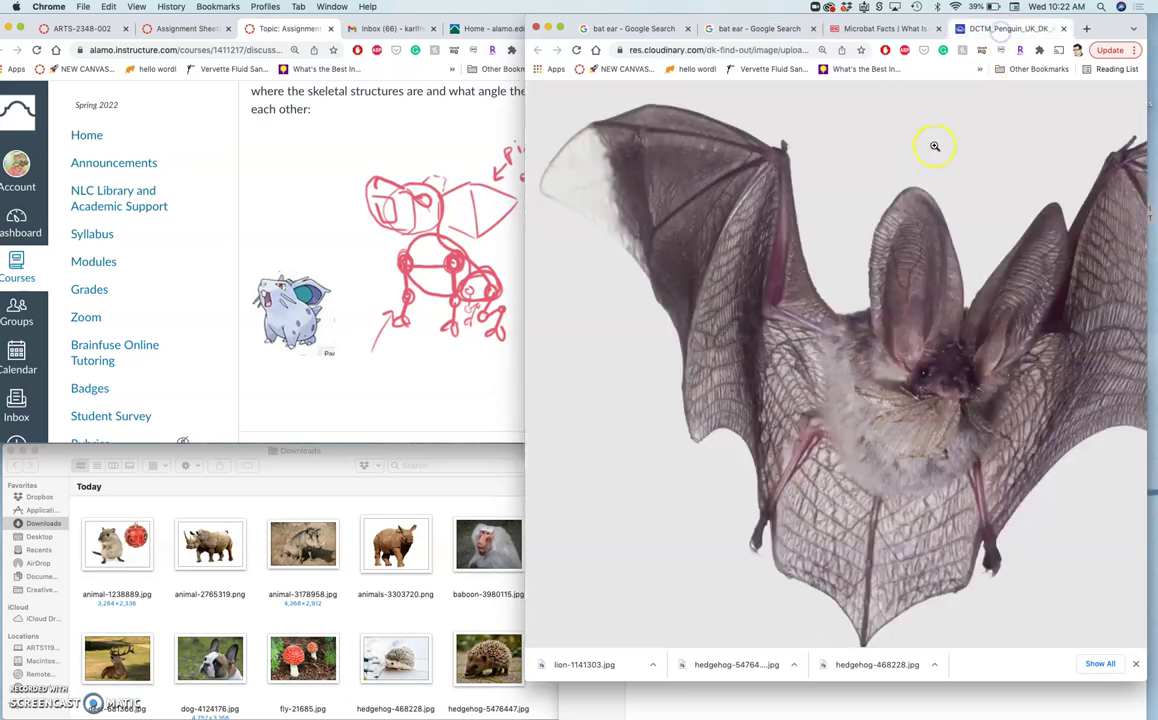
Enlarge the microbat image to full size and examine the detail of its ears, face and wings
click(897, 243)
scroll(897, 243, down, 2)
scroll(897, 243, down, 3)
scroll(897, 243, right, 5)
scroll(897, 243, down, 3)
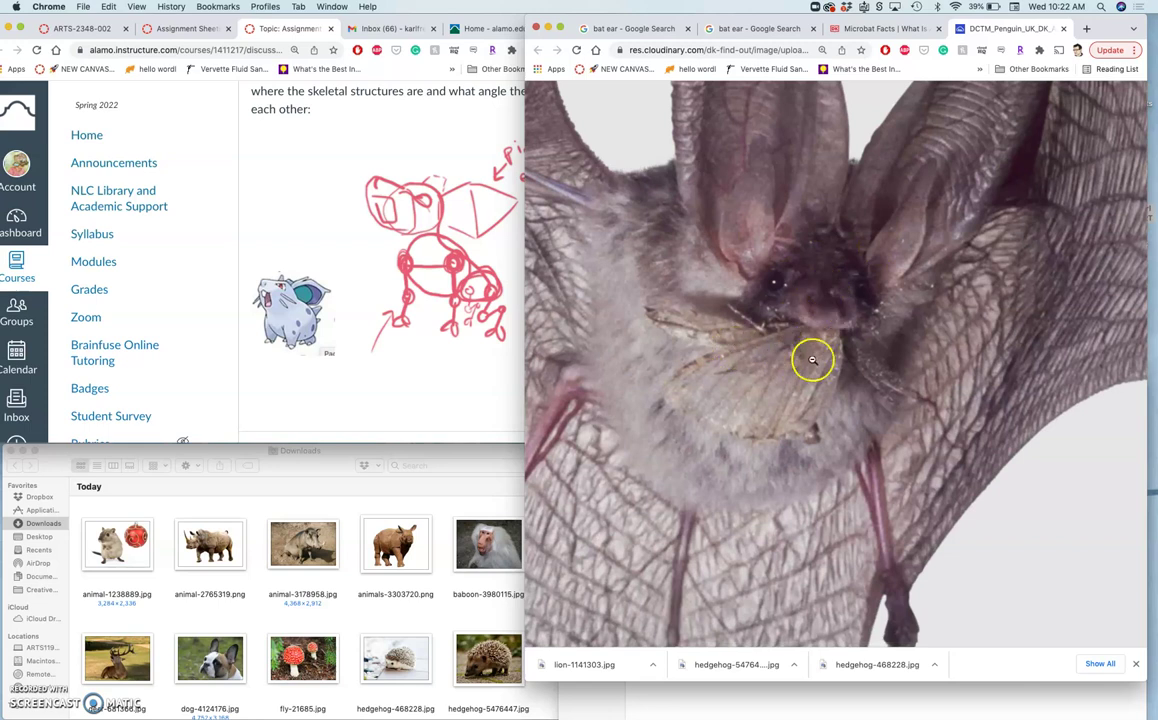
scroll(828, 350, up, 5)
scroll(828, 351, left, 3)
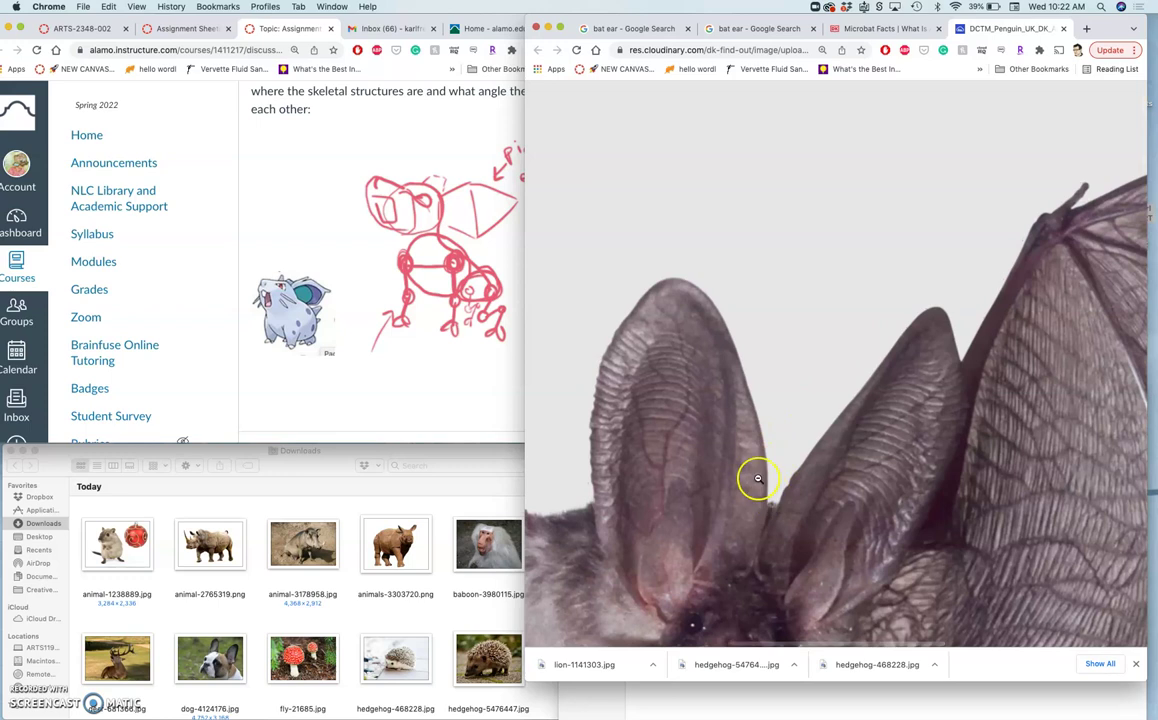
scroll(712, 456, down, 5)
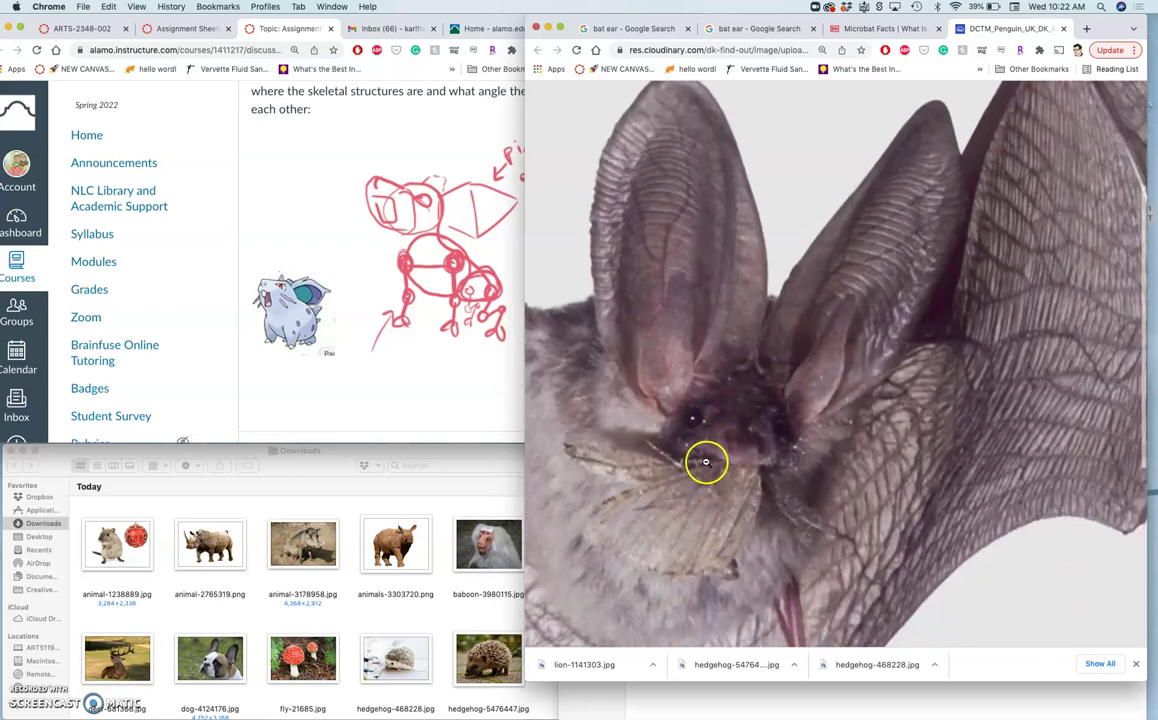